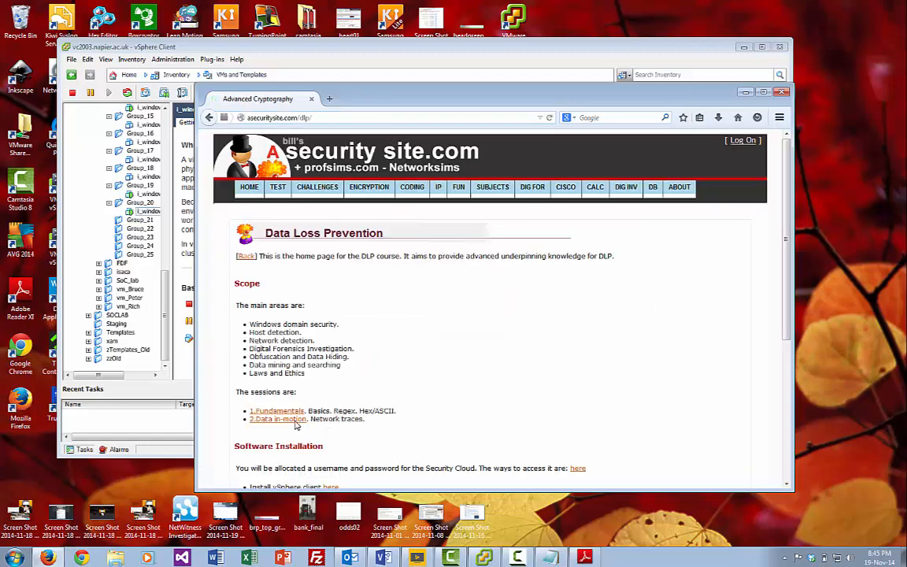
Step: Open the Data in-motion session page and bring up its Day 2 Lab PDF
{"action": "left_click", "coordinate": [289, 422]}
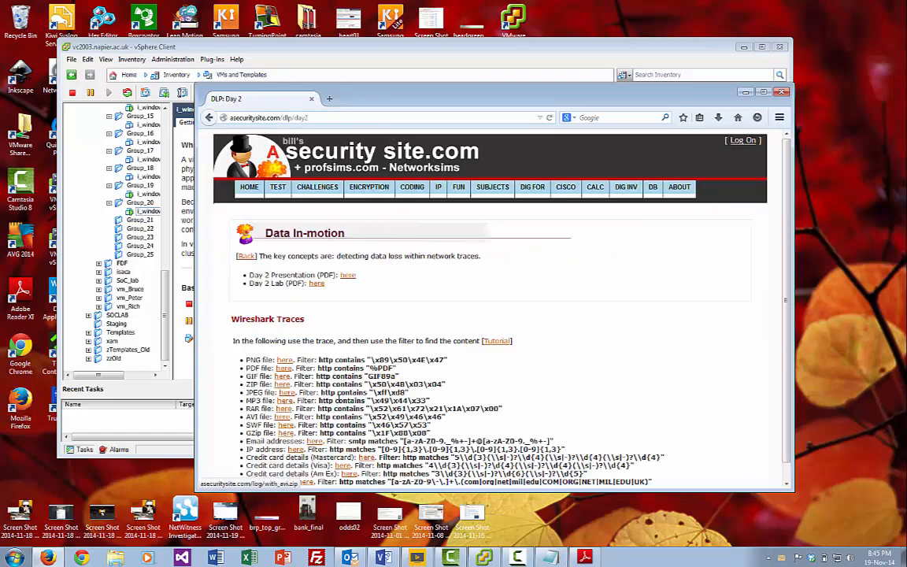
{"action": "scroll", "coordinate": [464, 400], "scroll_direction": "down", "scroll_amount": 1}
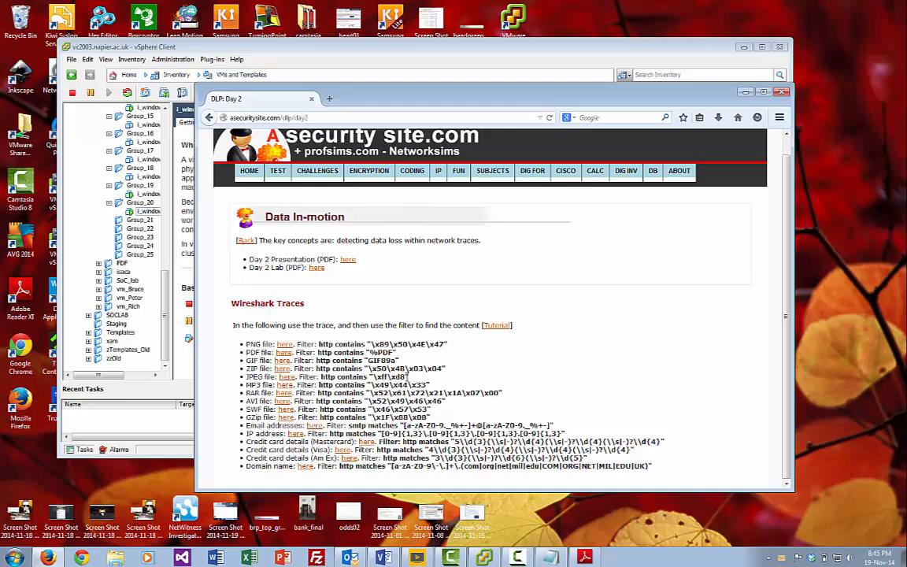
{"action": "left_click", "coordinate": [317, 270]}
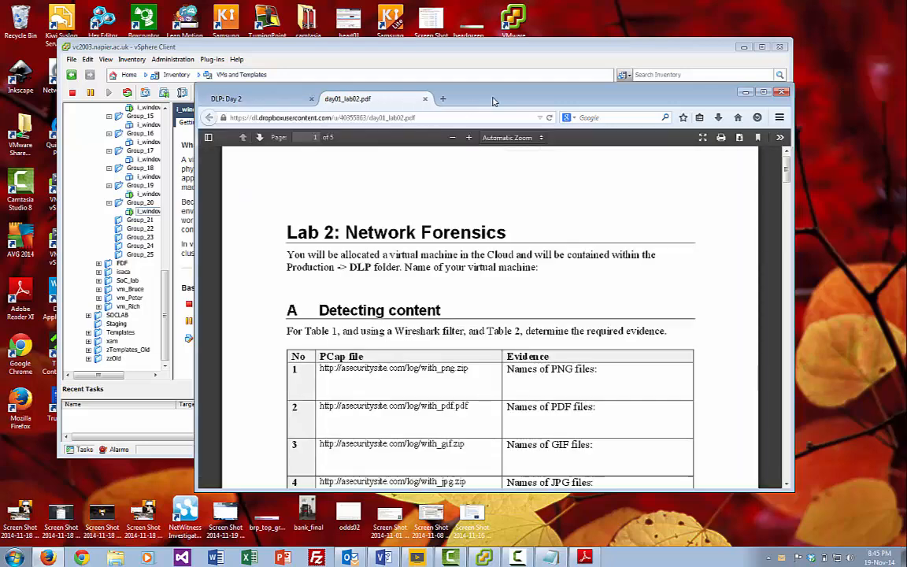
Step: Switch to the vSphere Client and open a console for the Group_20 virtual machine i_windows_7_gns_200_020
{"action": "left_click_drag", "start_coordinate": [493, 101], "coordinate": [573, 81]}
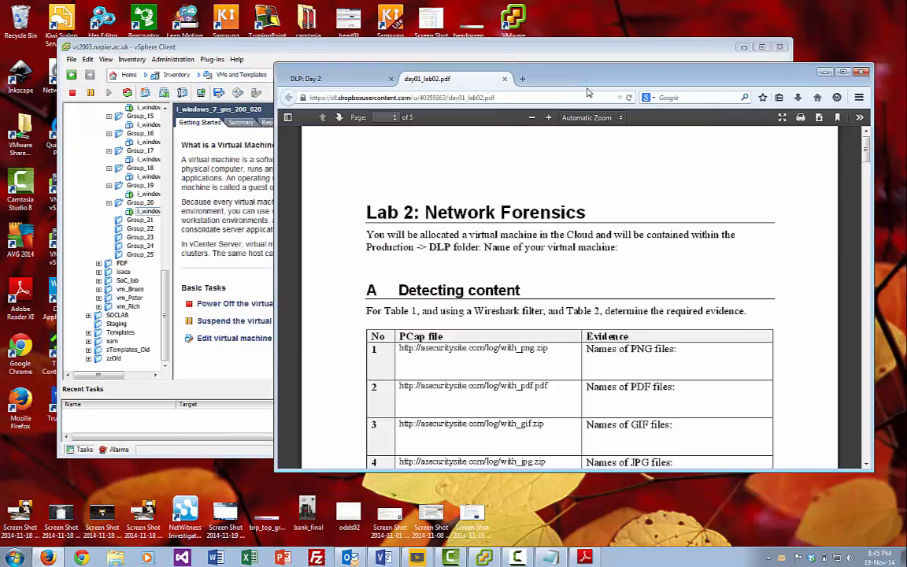
{"action": "left_click", "coordinate": [144, 212]}
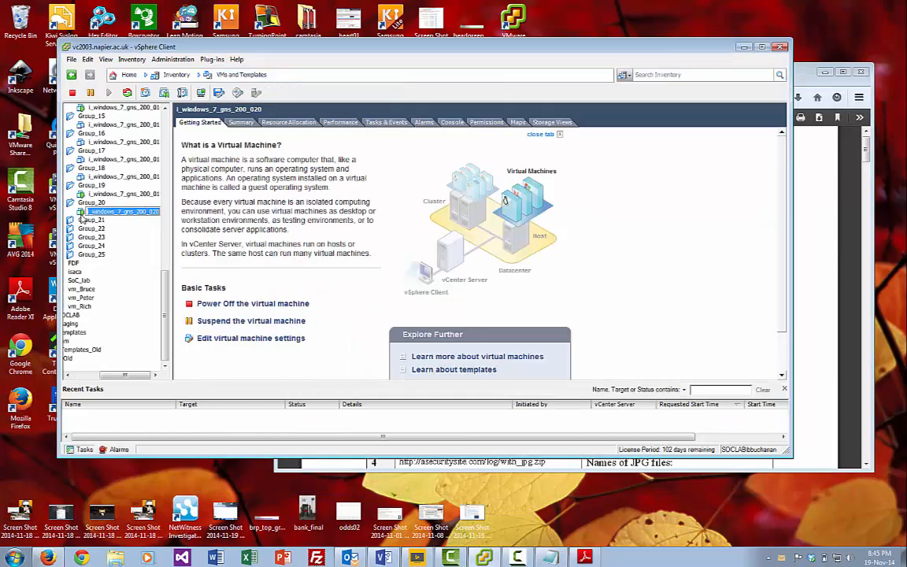
{"action": "right_click", "coordinate": [85, 212]}
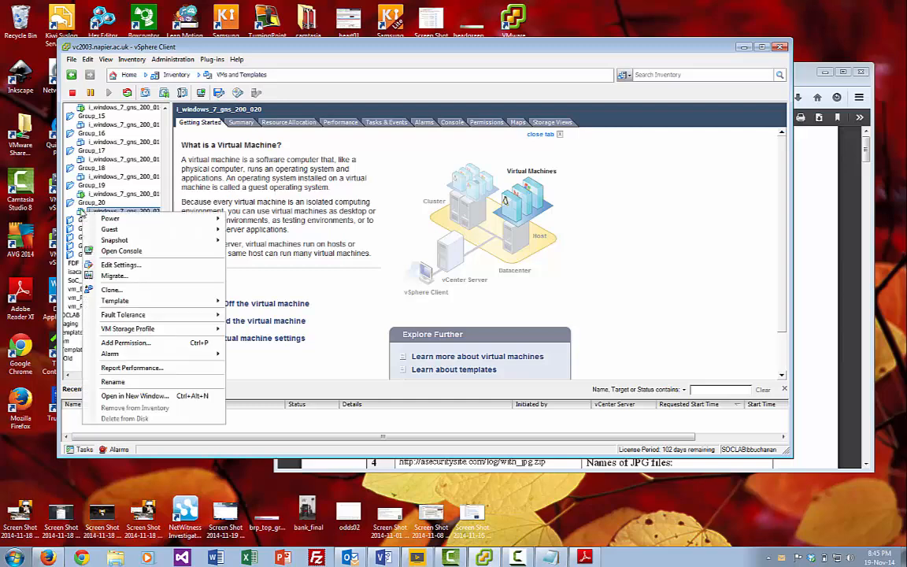
{"action": "mouse_move", "coordinate": [96, 217]}
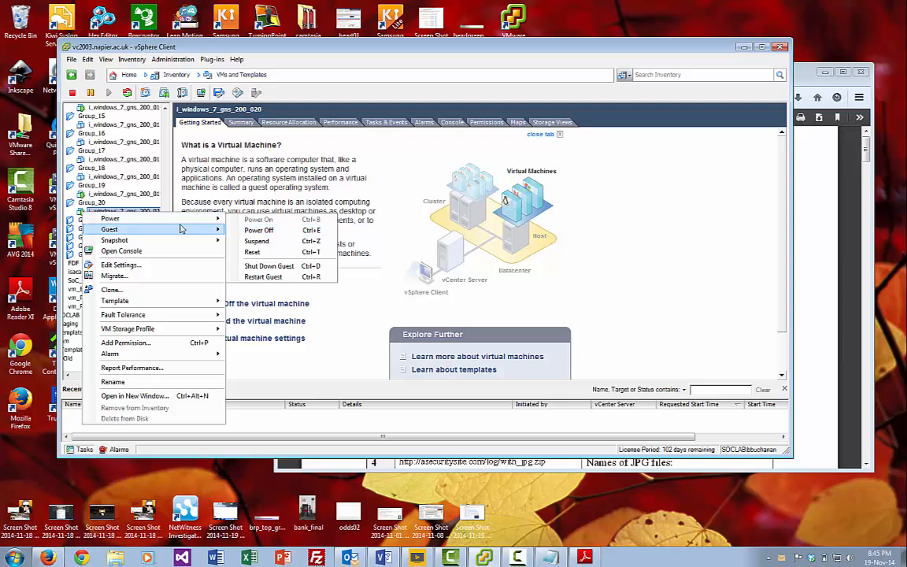
{"action": "left_click", "coordinate": [179, 253]}
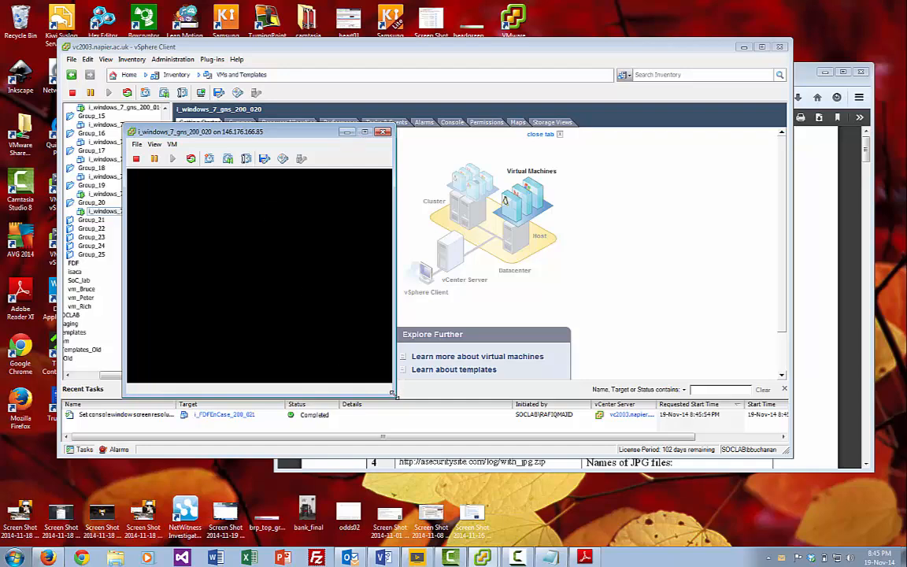
Step: Enlarge and reposition the virtual machine console, and log in to the locked Encase account by entering its password
{"action": "left_click_drag", "start_coordinate": [392, 393], "coordinate": [543, 525]}
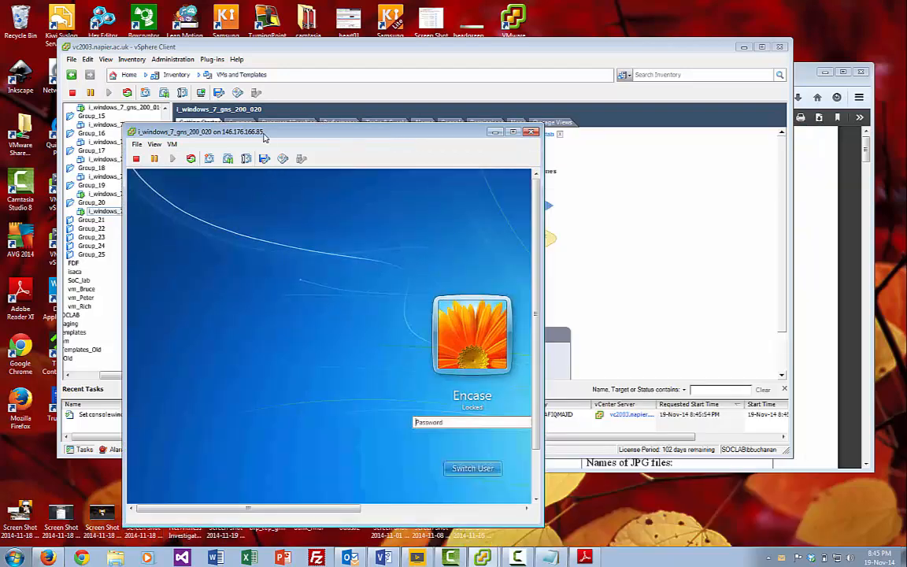
{"action": "left_click_drag", "start_coordinate": [264, 138], "coordinate": [221, 116]}
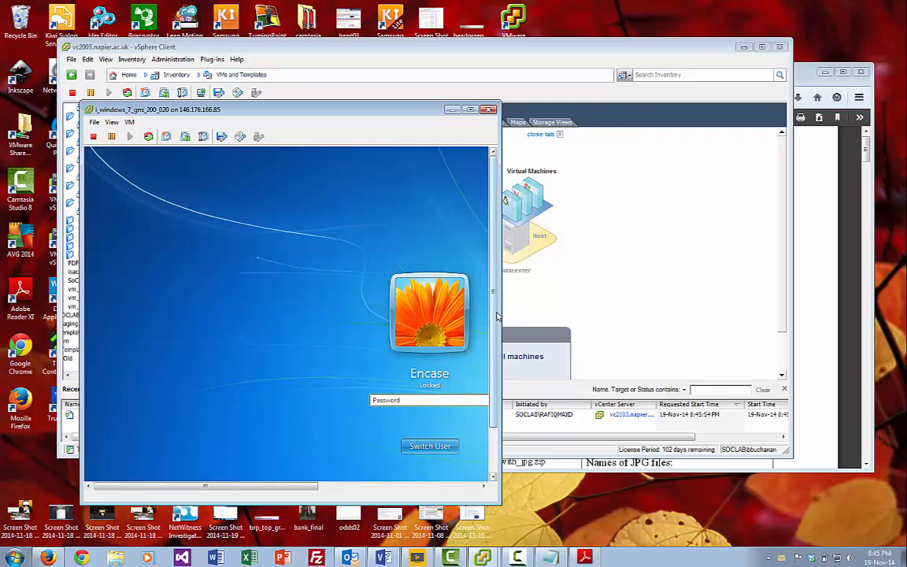
{"action": "left_click", "coordinate": [397, 402]}
{"action": "key", "text": "Return"}
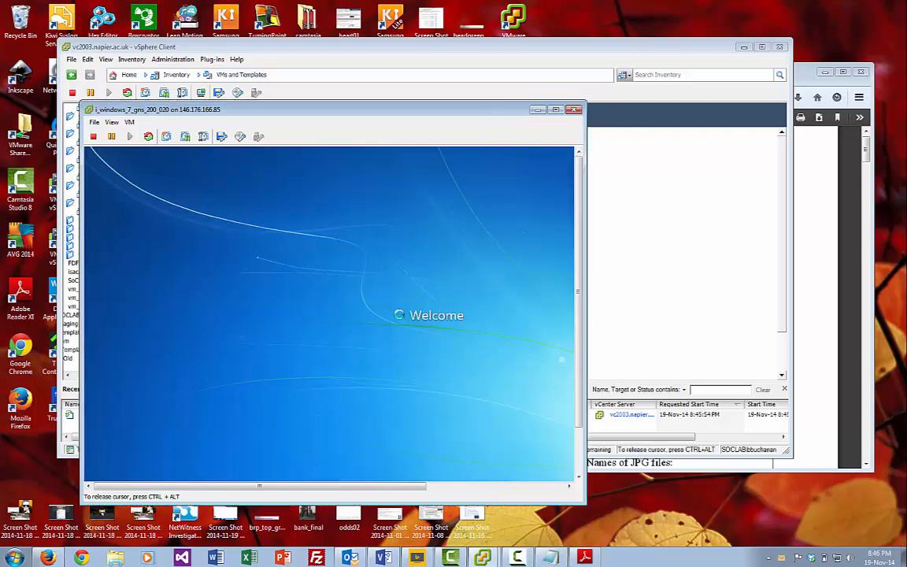
Step: Dock the lab PDF browser window to half of the screen and minimize the vSphere Client main window
{"action": "left_click", "coordinate": [841, 236]}
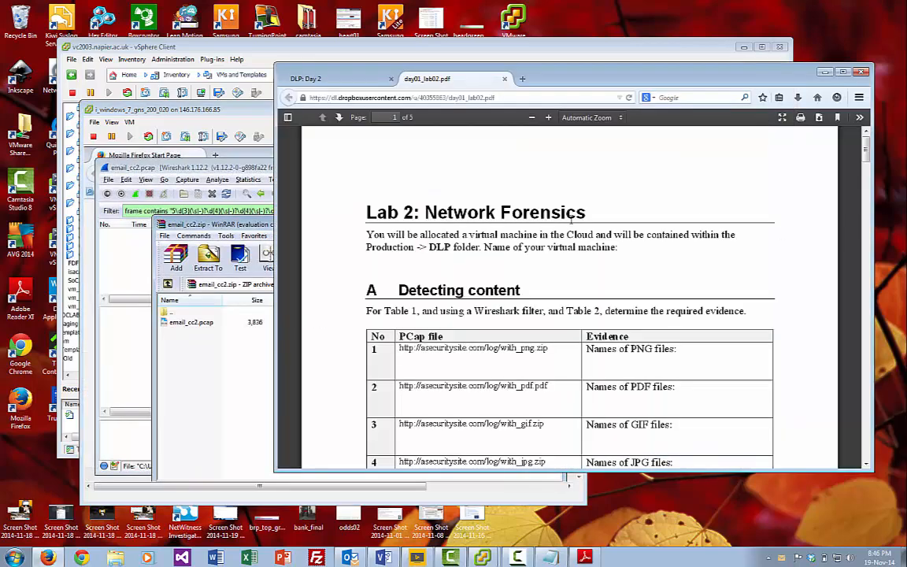
{"action": "key", "text": "super+Right"}
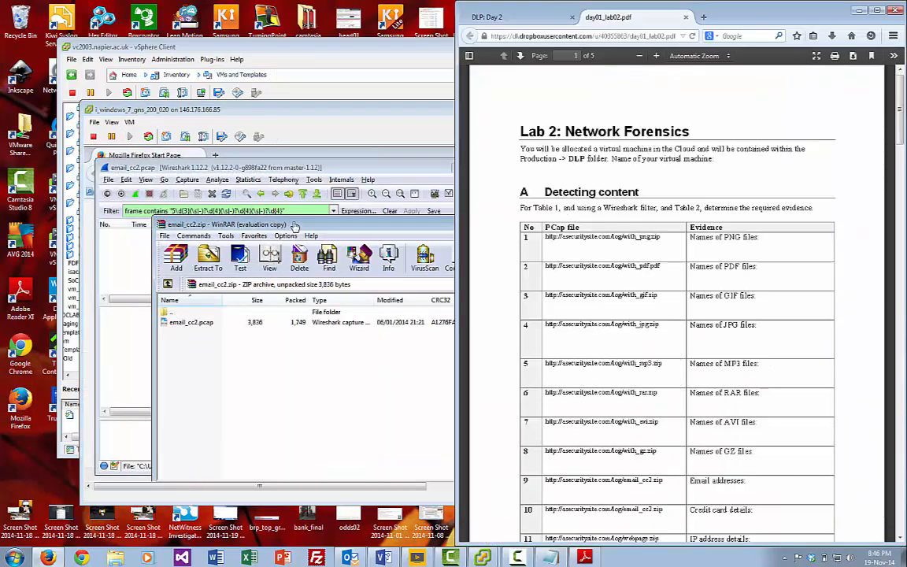
{"action": "left_click_drag", "start_coordinate": [343, 49], "coordinate": [287, 41]}
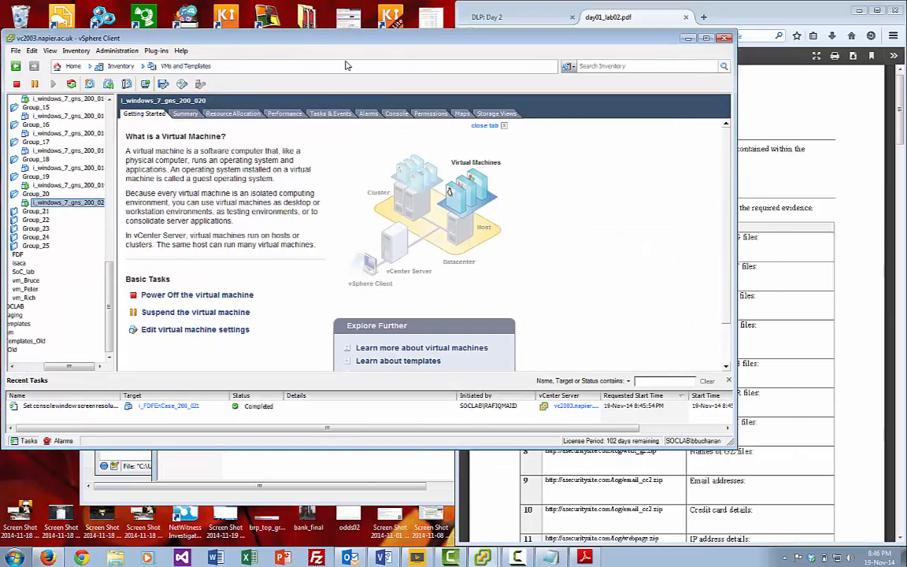
{"action": "left_click", "coordinate": [687, 37]}
Step: In the virtual machine, close the email_cc2.zip WinRAR window and the email_cc2.pcap Wireshark window
{"action": "left_click", "coordinate": [290, 224]}
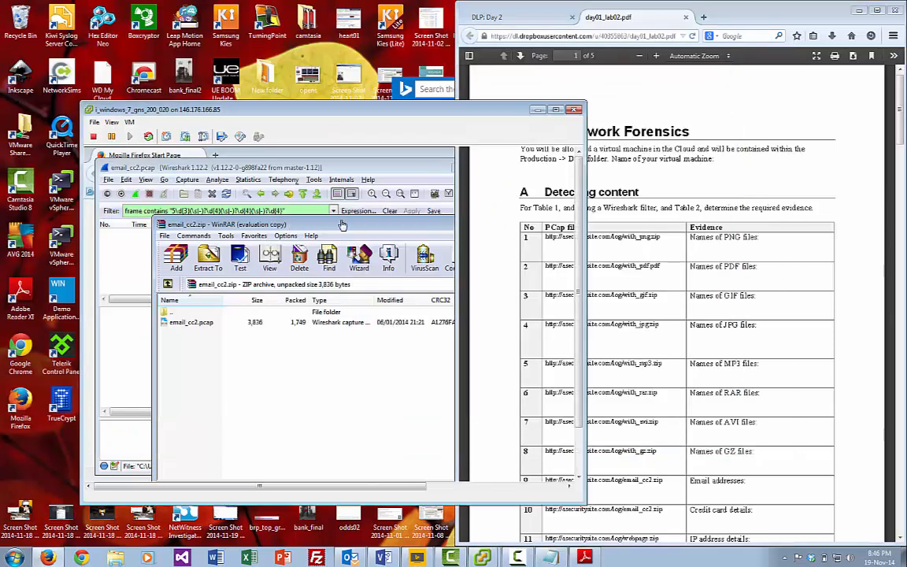
{"action": "left_click", "coordinate": [553, 224]}
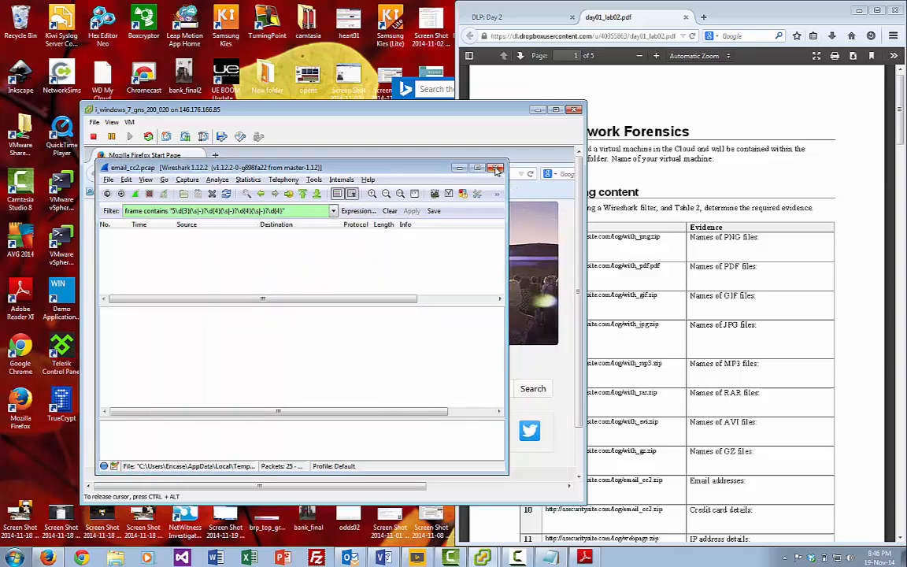
{"action": "left_click", "coordinate": [495, 168]}
Step: Download asecuritysite.com/log/with_png.zip in the virtual machine's Firefox, open it with WinRAR and load its capture in Wireshark
{"action": "left_click", "coordinate": [364, 171]}
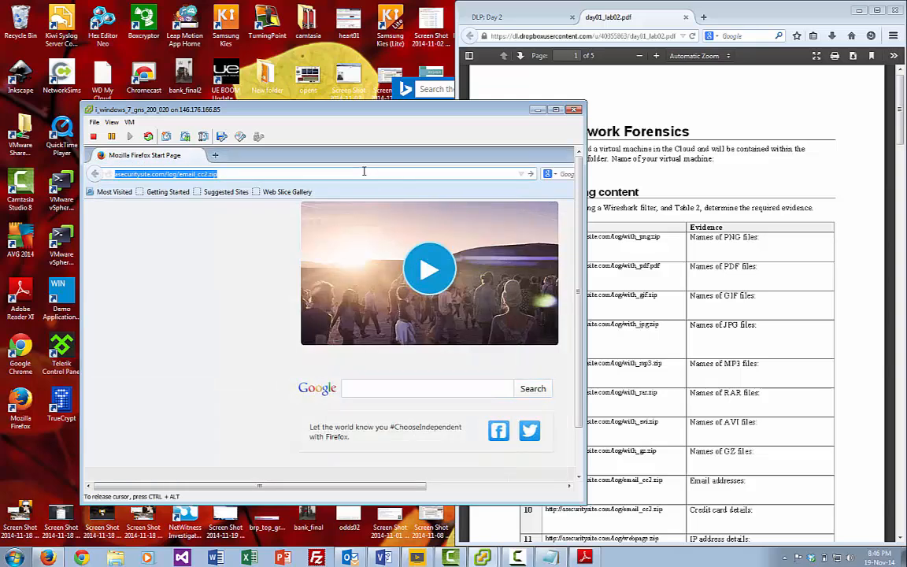
{"action": "type", "text": "asecuritysite.com/"}
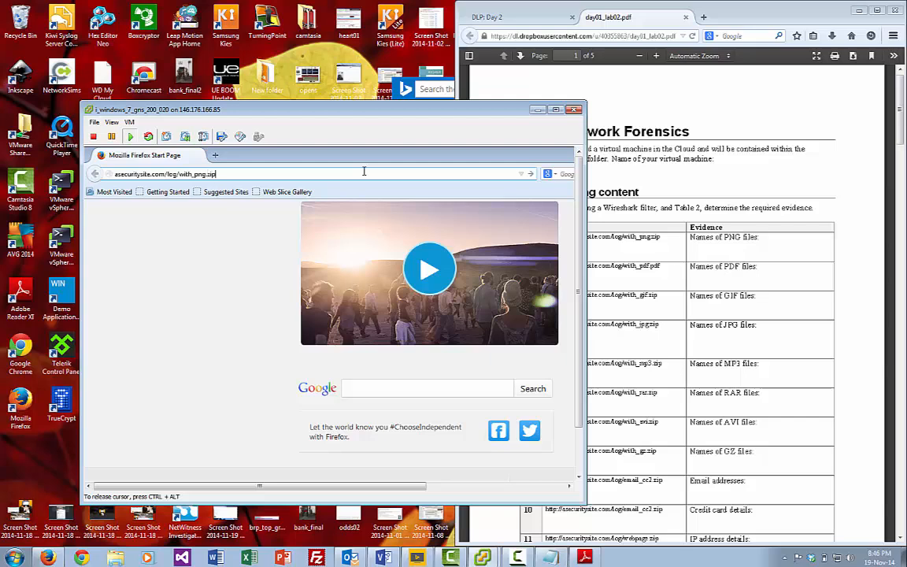
{"action": "type", "text": "log/with_png.zip"}
{"action": "key", "text": "Return"}
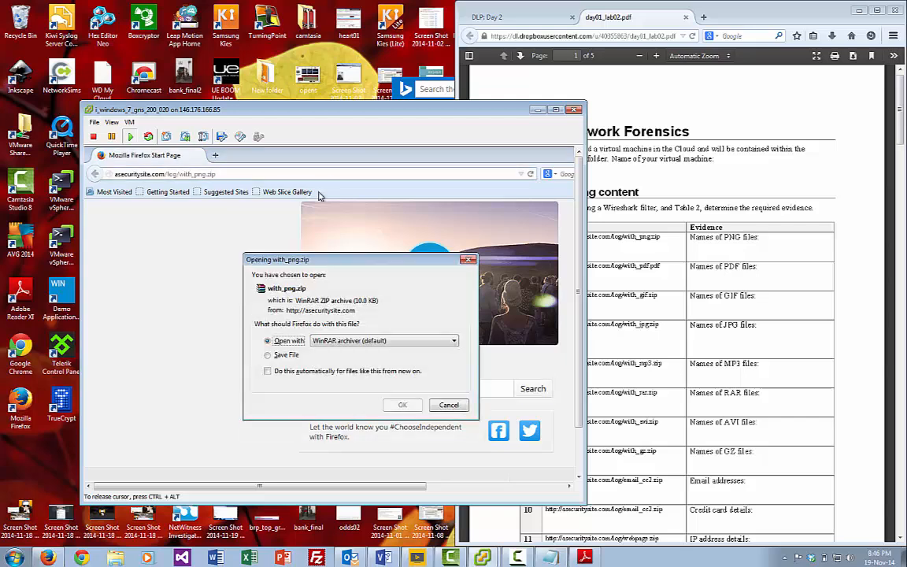
{"action": "left_click", "coordinate": [402, 405]}
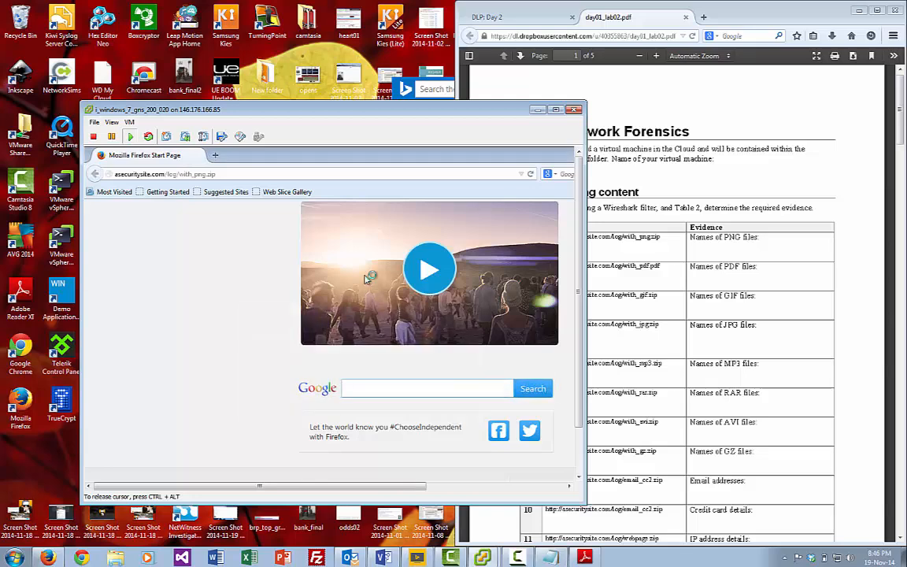
{"action": "double_click", "coordinate": [254, 323]}
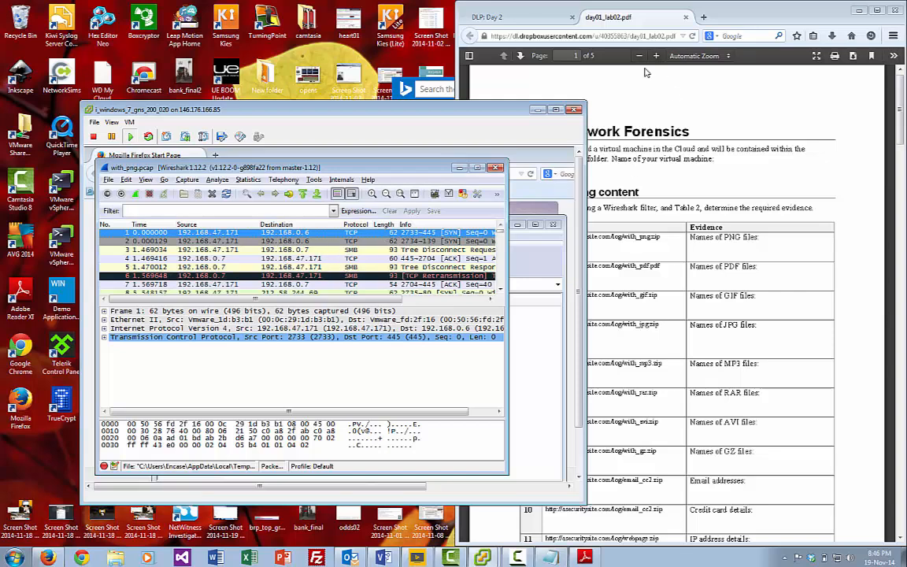
Step: Copy the PNG filter http contains "\x89\x50\x4E\x47" from the Data In-motion page and apply it to the with_png.pcap capture
{"action": "left_click", "coordinate": [512, 16]}
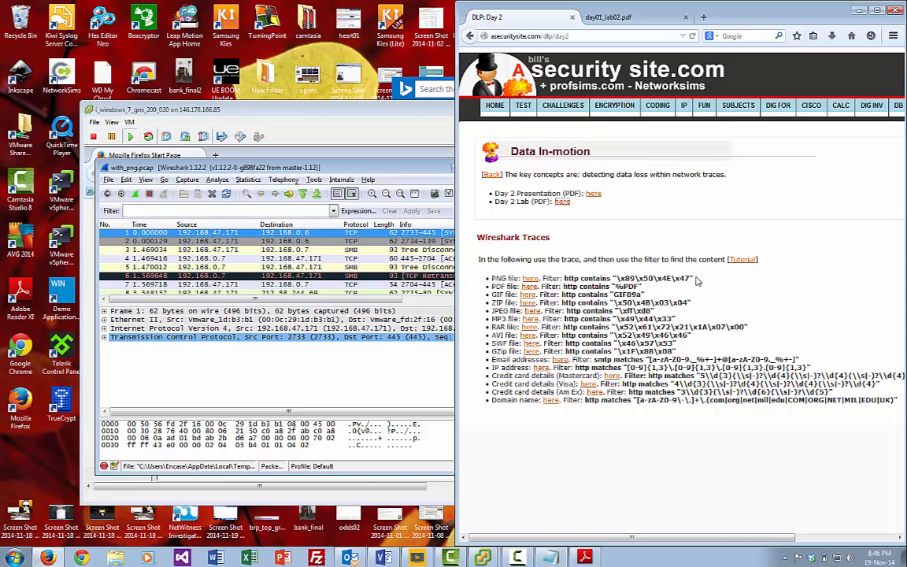
{"action": "left_click_drag", "start_coordinate": [693, 278], "coordinate": [563, 279]}
{"action": "key", "text": "ctrl+c"}
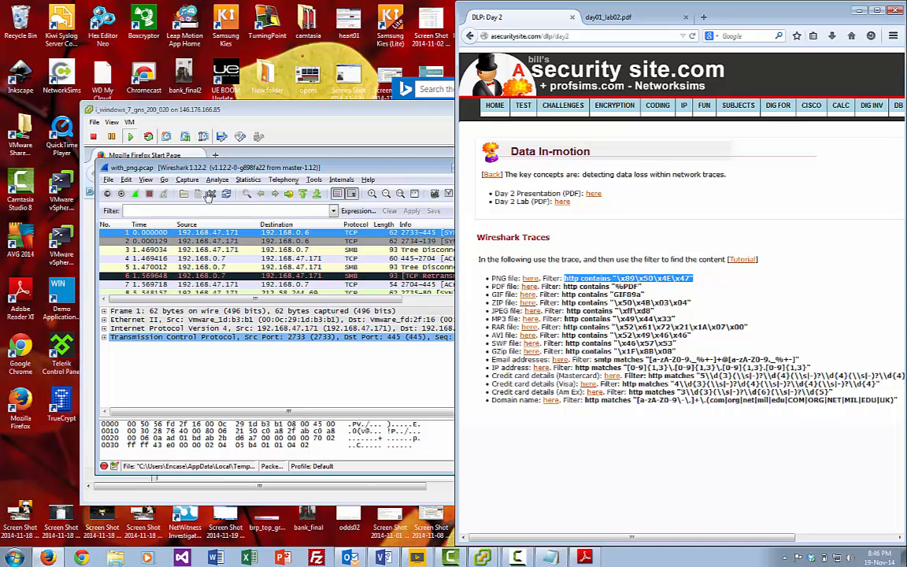
{"action": "left_click", "coordinate": [186, 213]}
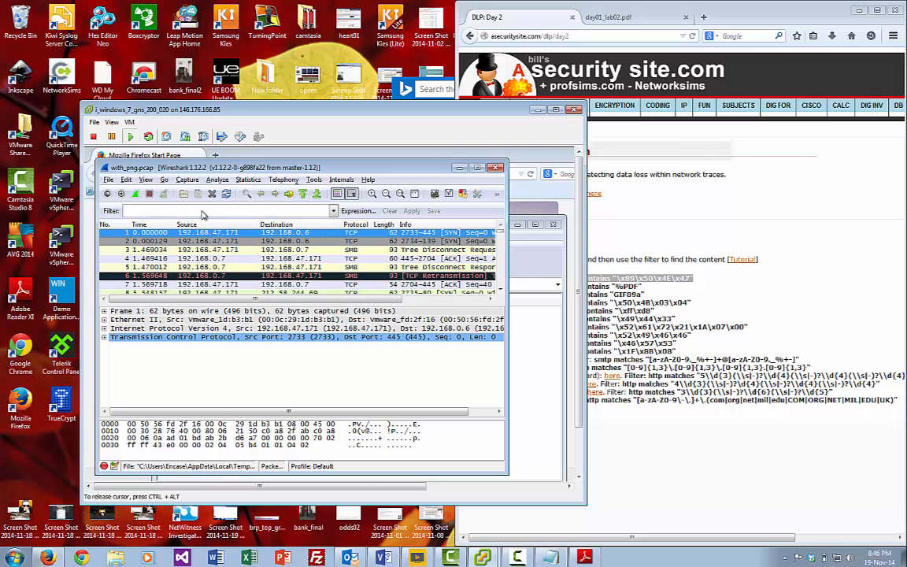
{"action": "left_click", "coordinate": [207, 211]}
{"action": "key", "text": "ctrl+v"}
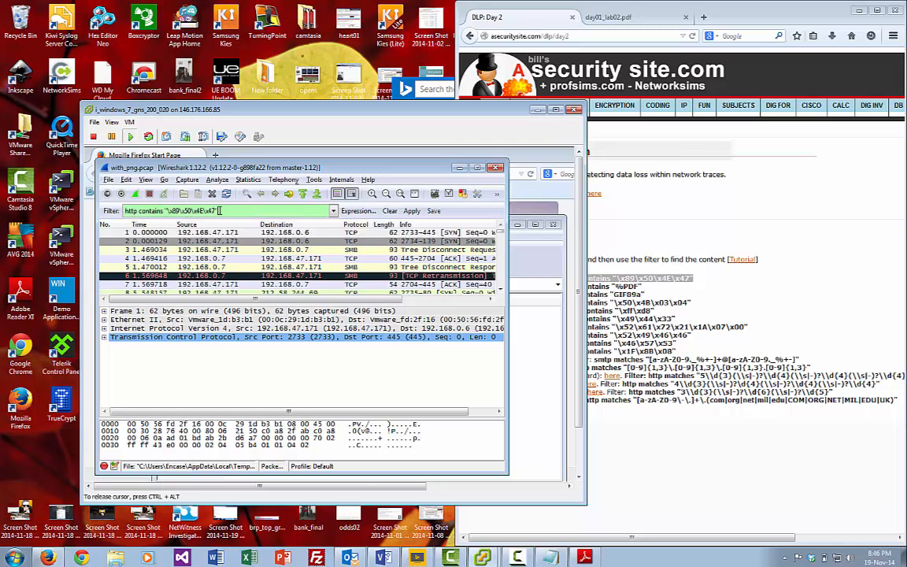
{"action": "left_click", "coordinate": [412, 211]}
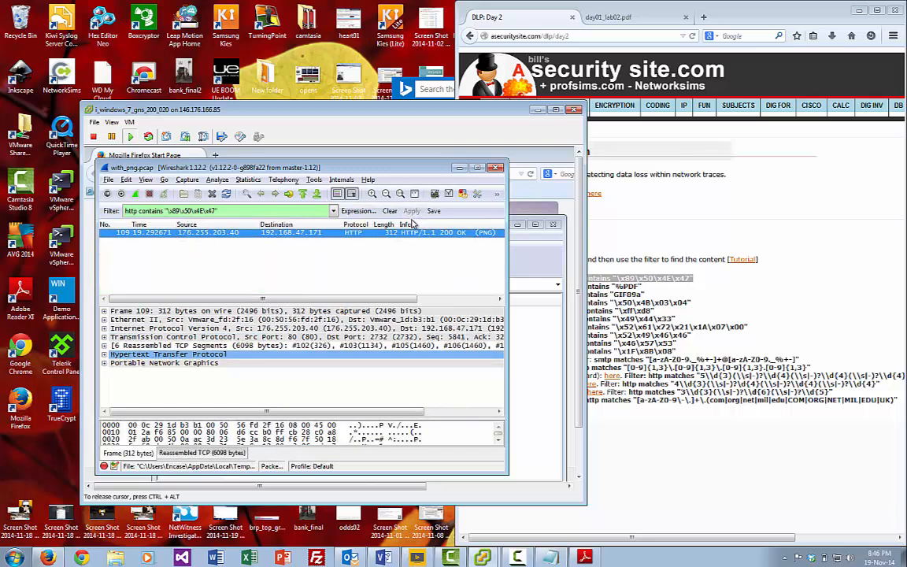
Step: Widen the Wireshark window slightly and follow the TCP stream of the filtered PNG packet
{"action": "left_click_drag", "start_coordinate": [525, 250], "coordinate": [534, 250]}
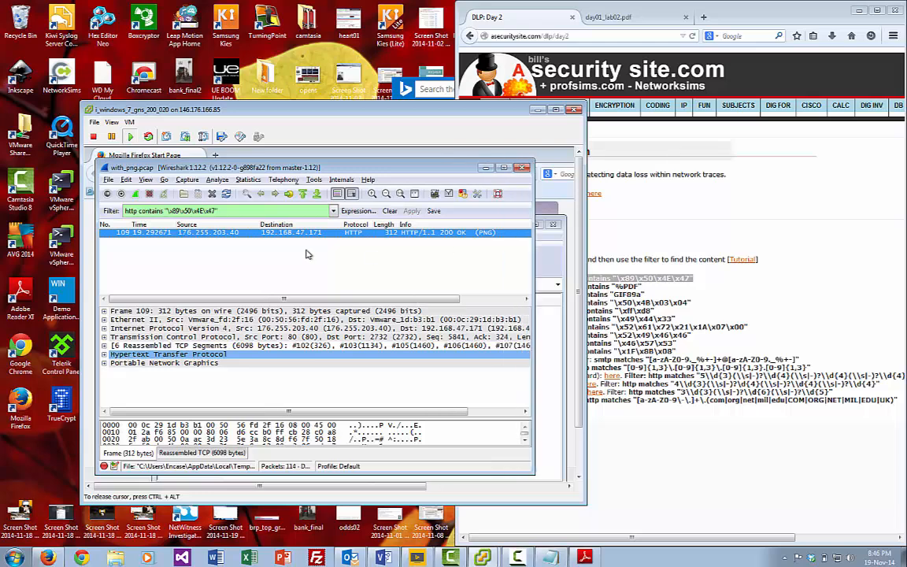
{"action": "right_click", "coordinate": [306, 228]}
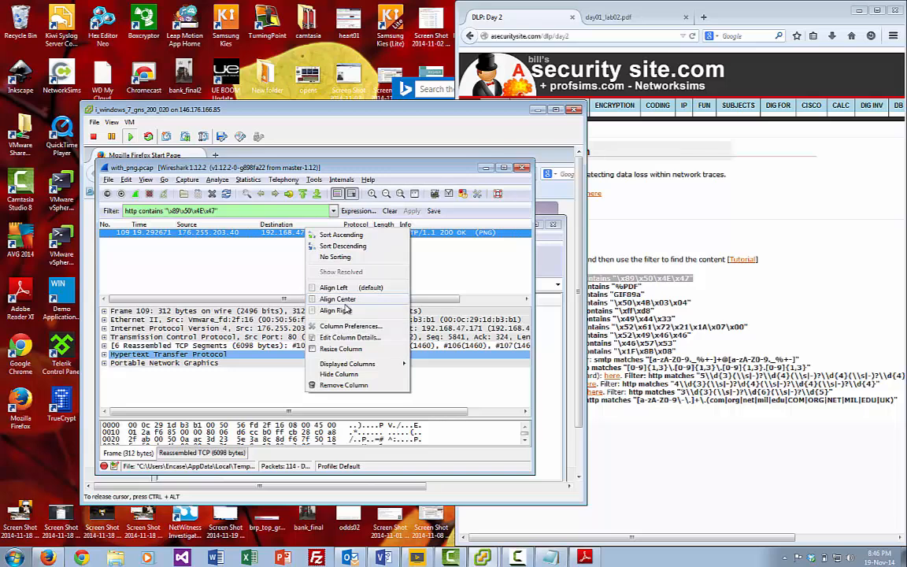
{"action": "right_click", "coordinate": [219, 237]}
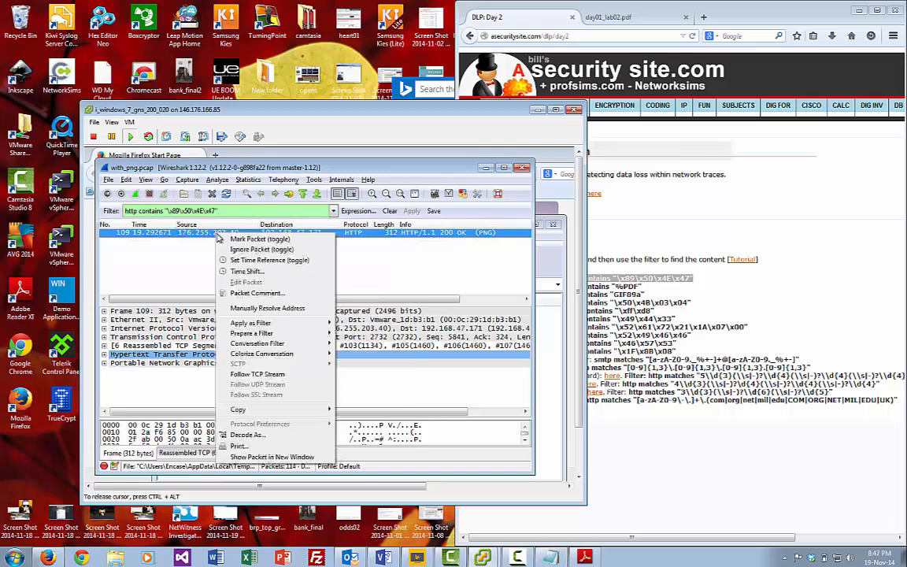
{"action": "left_click", "coordinate": [264, 376]}
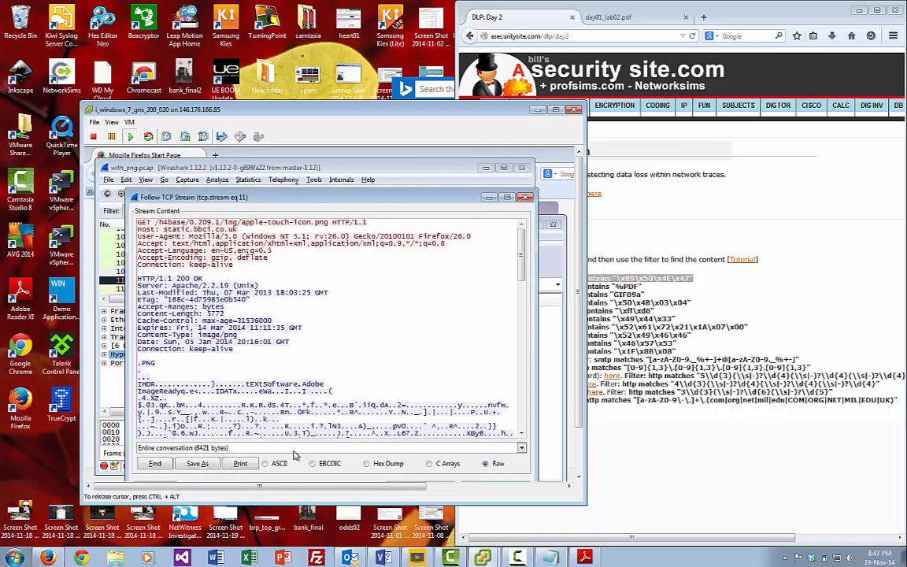
Step: Examine the stream as a hex dump, highlighting the PNG signature bytes 89 50 4e 47, and return the display to ASCII
{"action": "left_click", "coordinate": [367, 465]}
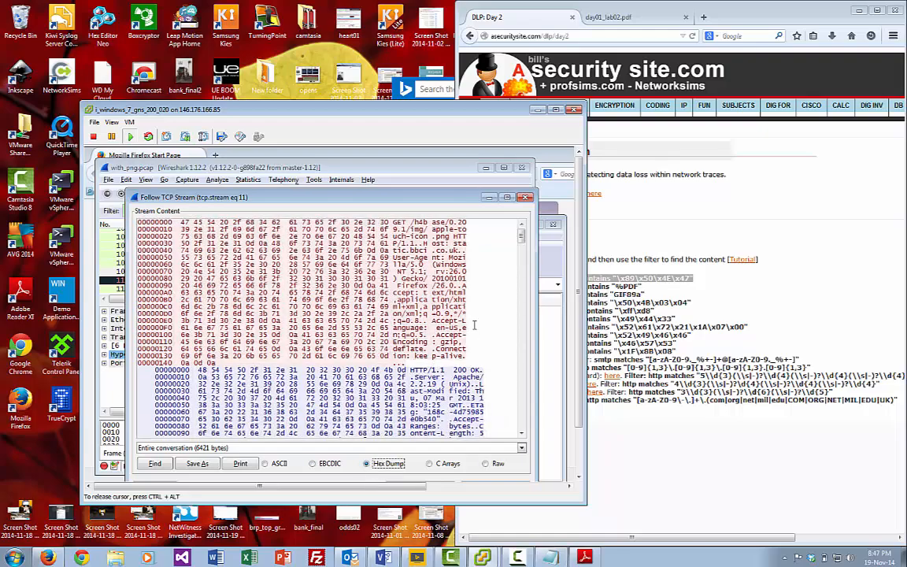
{"action": "scroll", "coordinate": [524, 239], "scroll_direction": "down", "scroll_amount": 7}
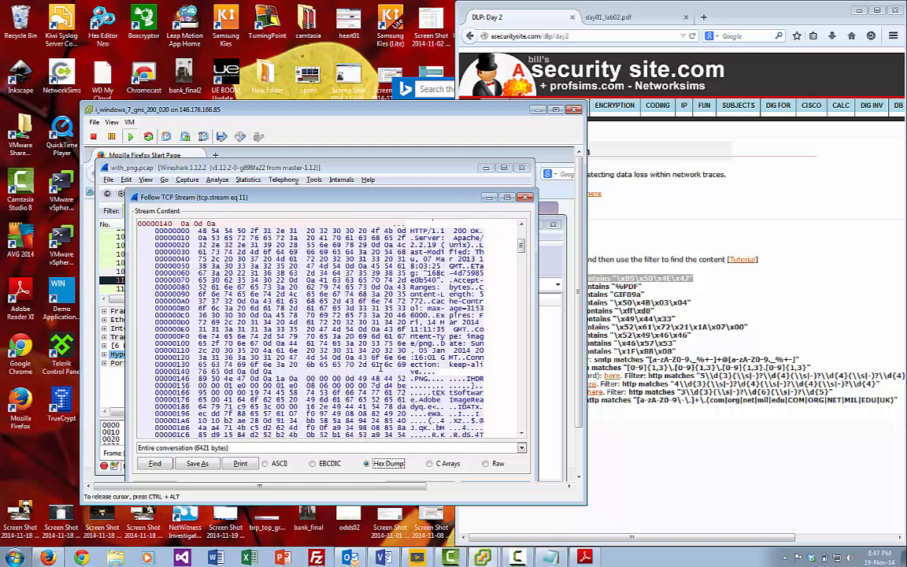
{"action": "left_click_drag", "start_coordinate": [210, 379], "coordinate": [250, 379]}
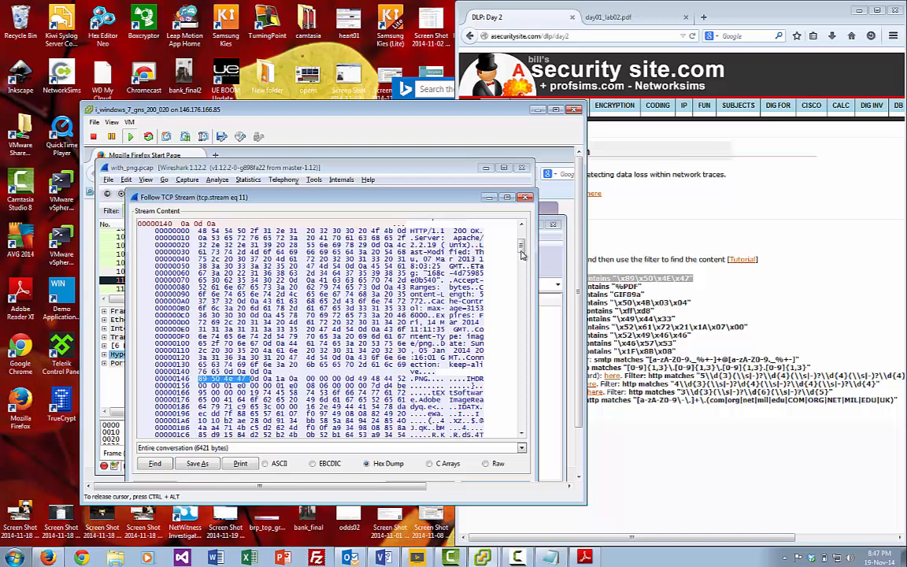
{"action": "scroll", "coordinate": [521, 229], "scroll_direction": "up", "scroll_amount": 7}
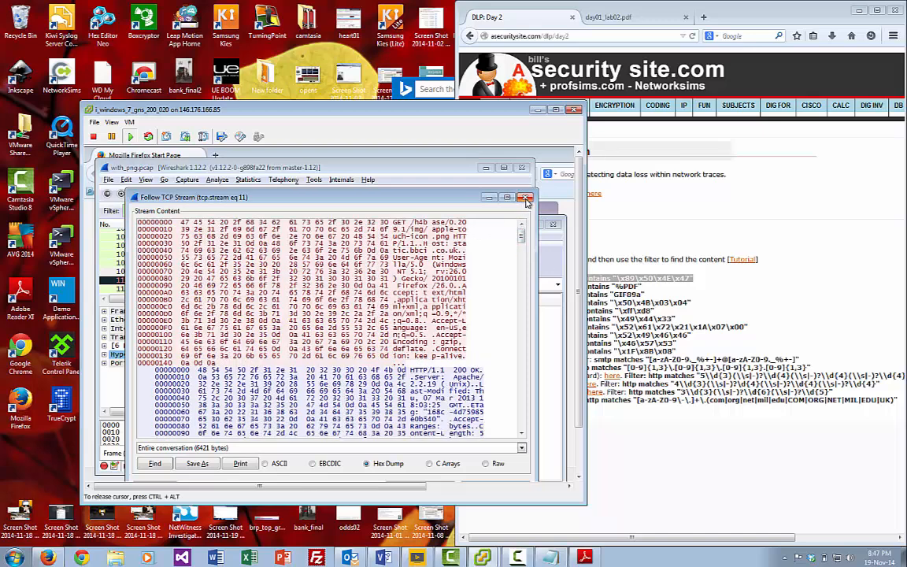
{"action": "left_click", "coordinate": [272, 464]}
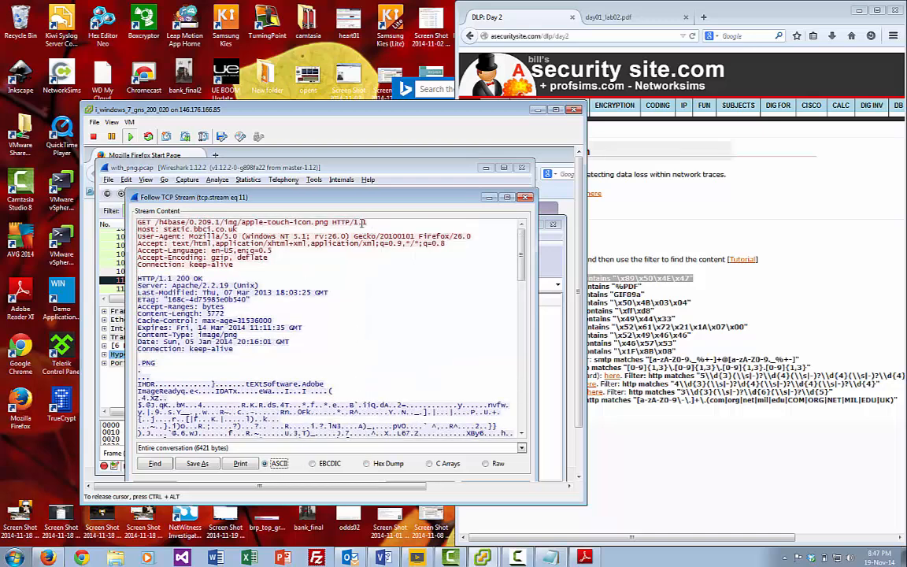
Step: Highlight the requested file name apple-touch-icon.png in the GET line of the followed TCP stream
{"action": "left_click_drag", "start_coordinate": [365, 223], "coordinate": [224, 221]}
{"action": "left_click", "coordinate": [268, 228]}
{"action": "left_click_drag", "start_coordinate": [329, 222], "coordinate": [242, 222]}
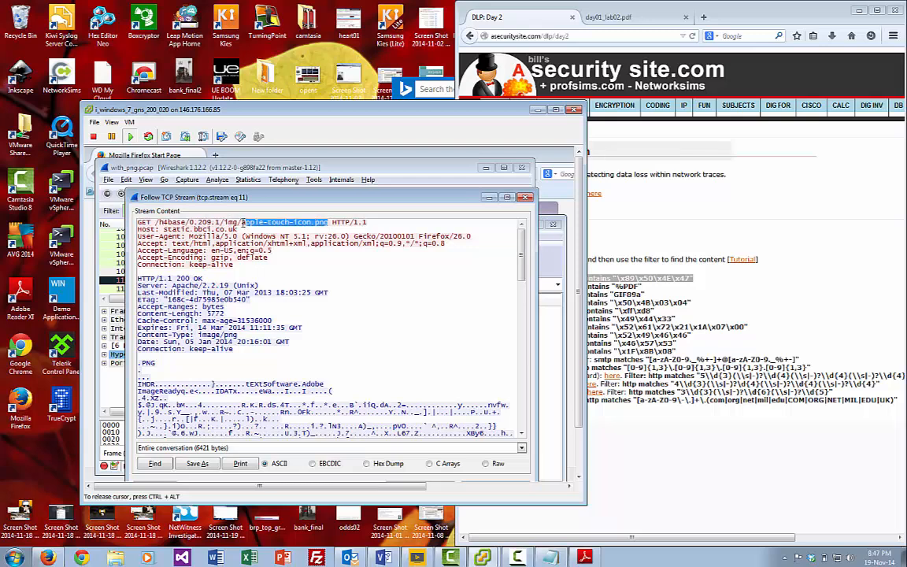
Step: Return to the with_png.pcap capture and open the HTTP object list for export
{"action": "left_click", "coordinate": [476, 181]}
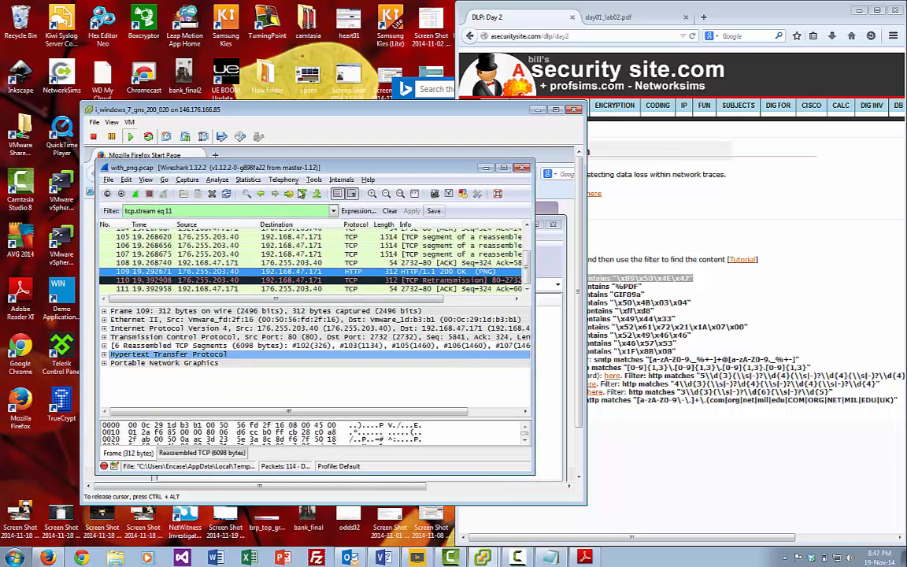
{"action": "left_click", "coordinate": [108, 180]}
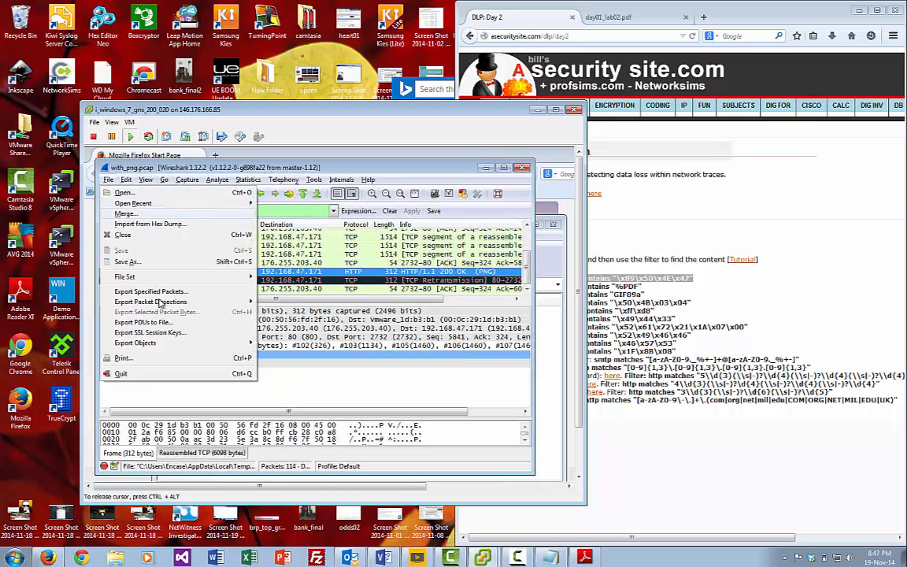
{"action": "mouse_move", "coordinate": [180, 344]}
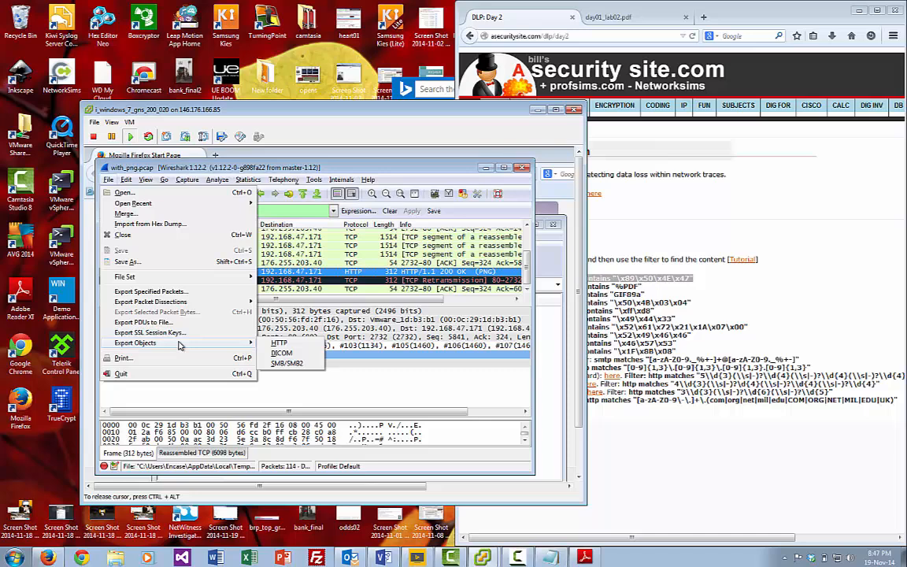
{"action": "left_click", "coordinate": [301, 347]}
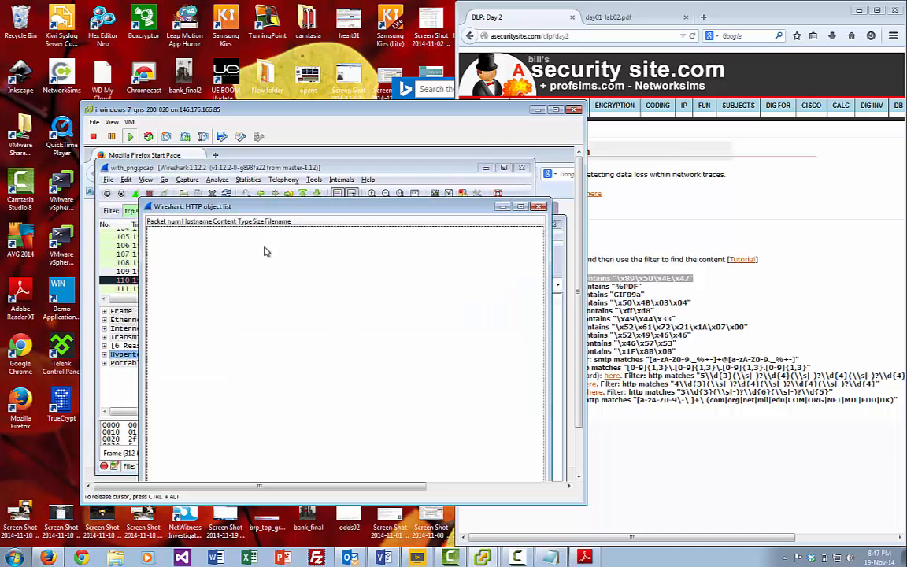
{"action": "left_click", "coordinate": [296, 233]}
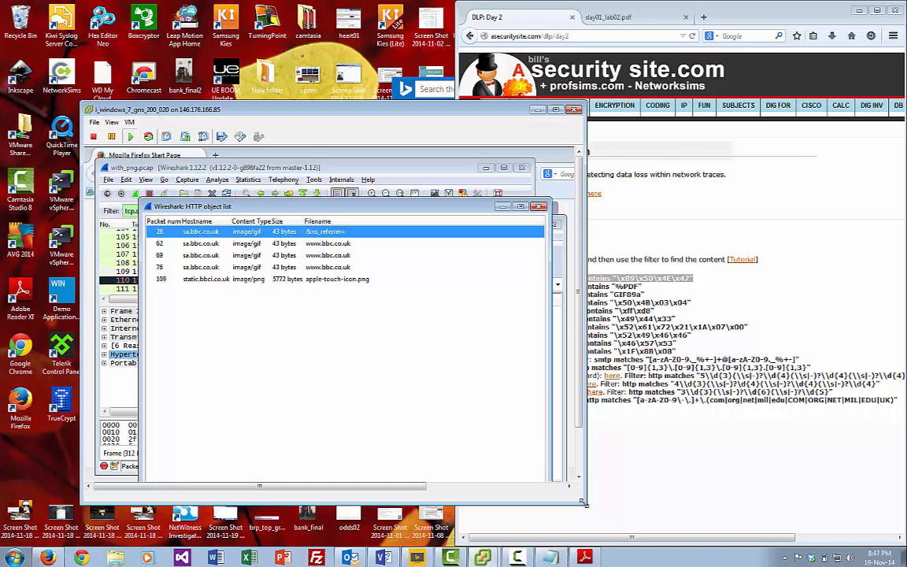
Step: Enlarge the virtual machine window and save all HTTP objects to a new folder c:\temp1234, after trying c:\temp123
{"action": "left_click_drag", "start_coordinate": [583, 502], "coordinate": [598, 530]}
{"action": "left_click_drag", "start_coordinate": [593, 413], "coordinate": [591, 431]}
{"action": "left_click", "coordinate": [473, 474]}
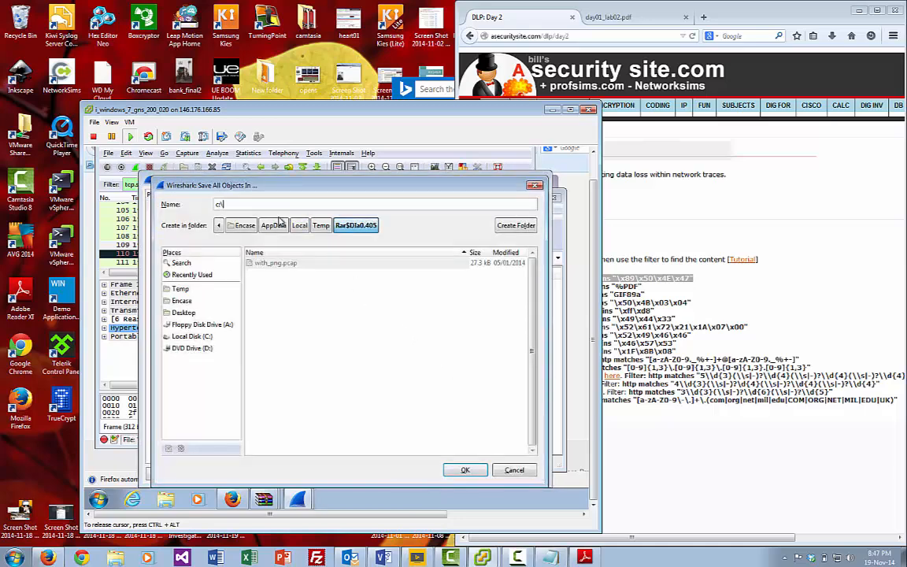
{"action": "type", "text": "c:\\temp123"}
{"action": "key", "text": "Return"}
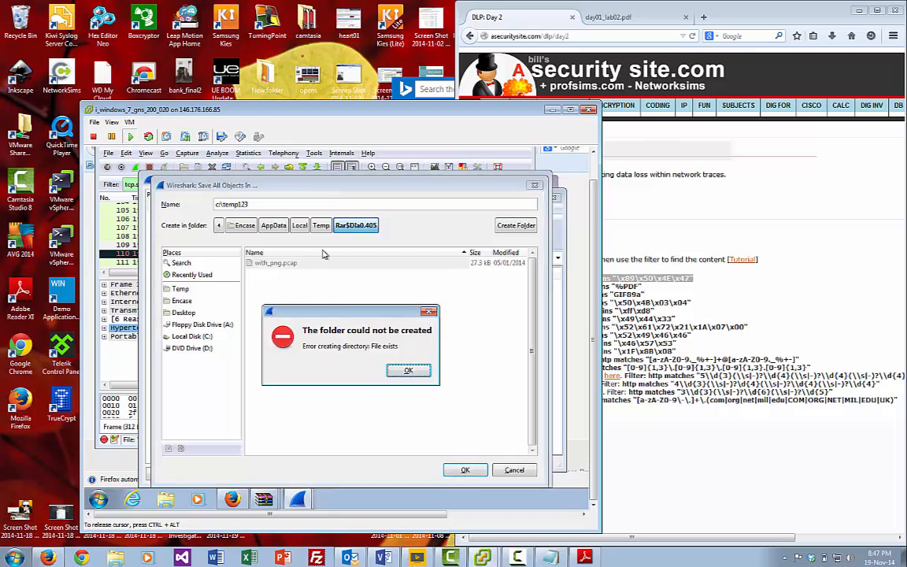
{"action": "left_click", "coordinate": [408, 371]}
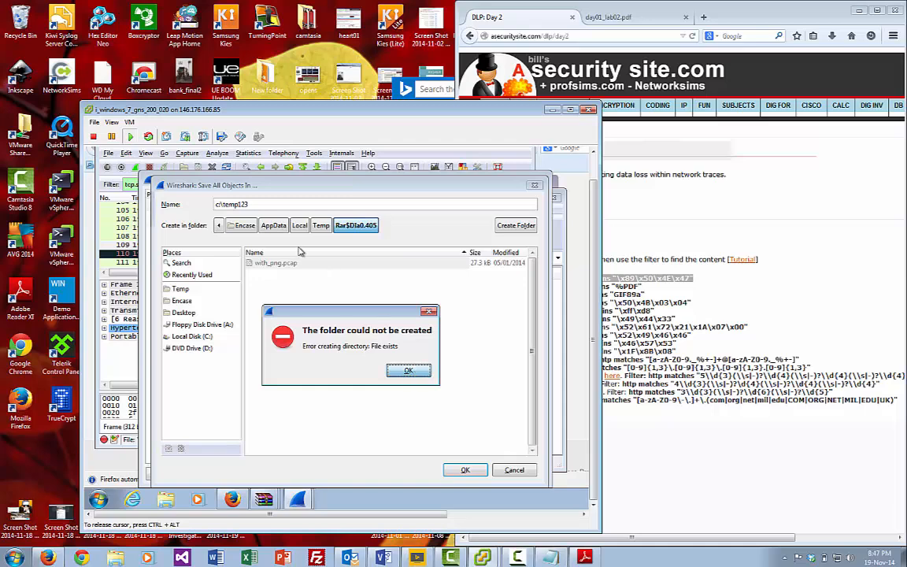
{"action": "type", "text": "4"}
{"action": "key", "text": "Return"}
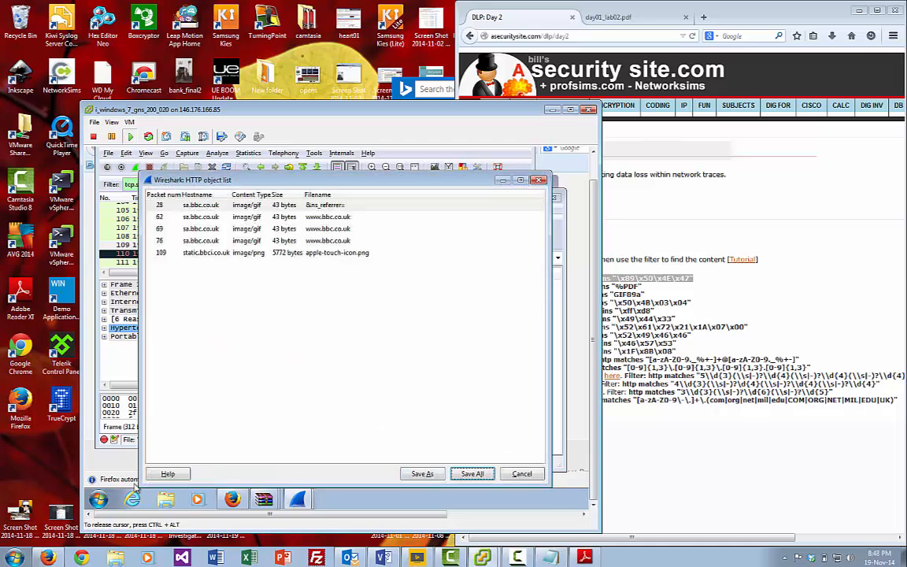
Step: Browse to c:\temp1234 in the virtual machine's file explorer and view the exported apple-touch-icon.png
{"action": "left_click", "coordinate": [162, 500]}
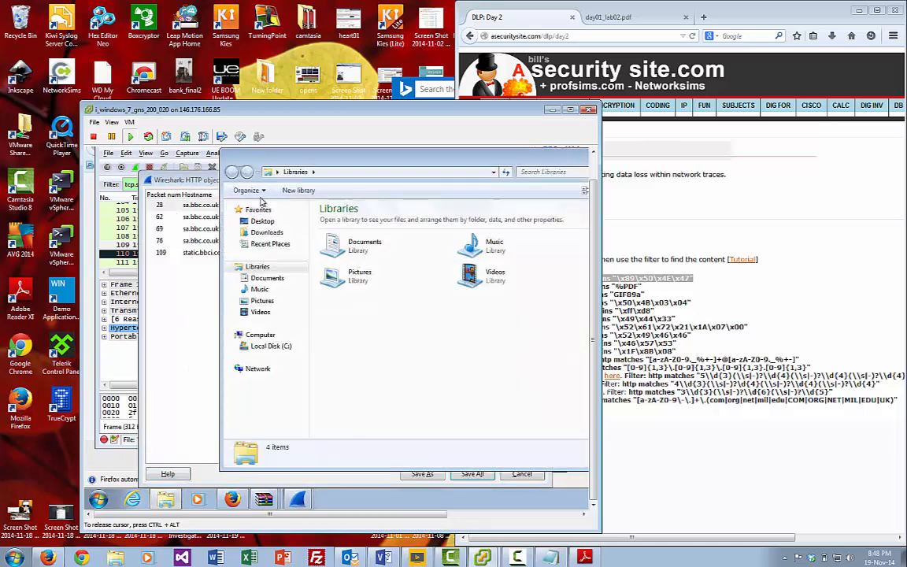
{"action": "left_click", "coordinate": [324, 173]}
{"action": "type", "text": "c"}
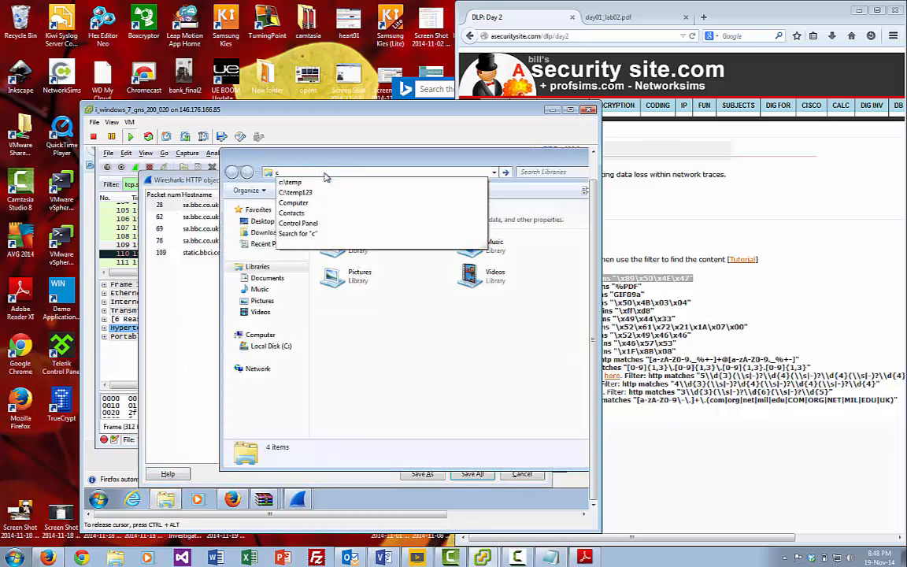
{"action": "type", "text": ":"}
{"action": "key", "text": "BackSpace"}
{"action": "type", "text": "c"}
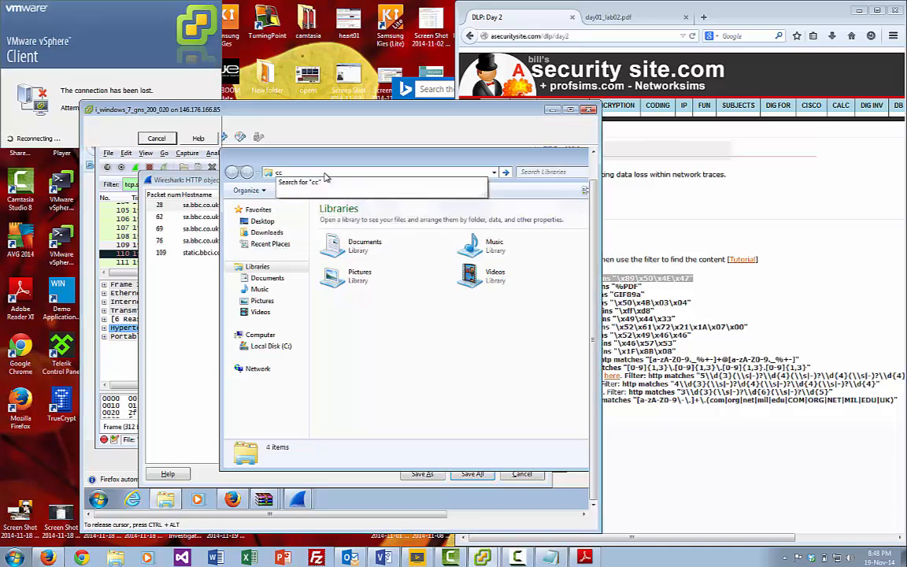
{"action": "key", "text": "BackSpace"}
{"action": "type", "text": ":"}
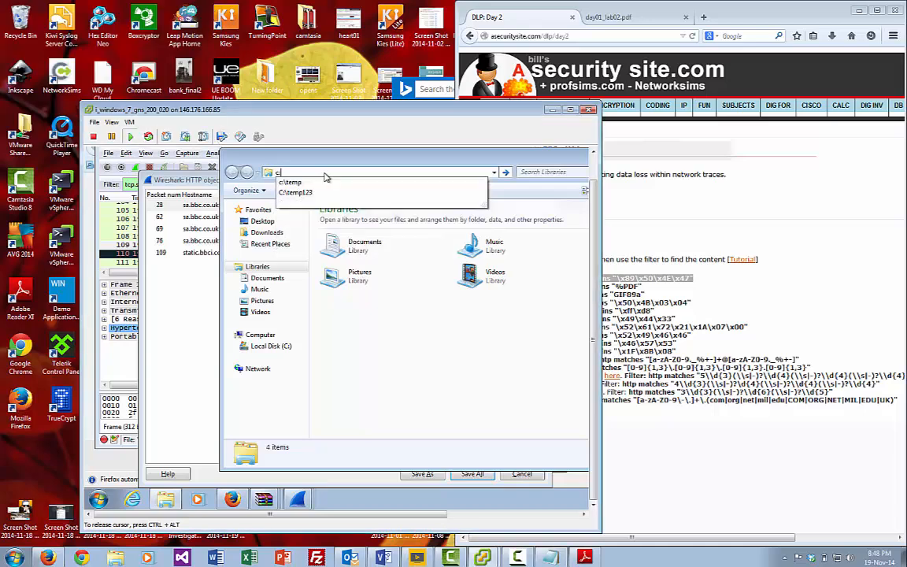
{"action": "type", "text": "\\temp1234"}
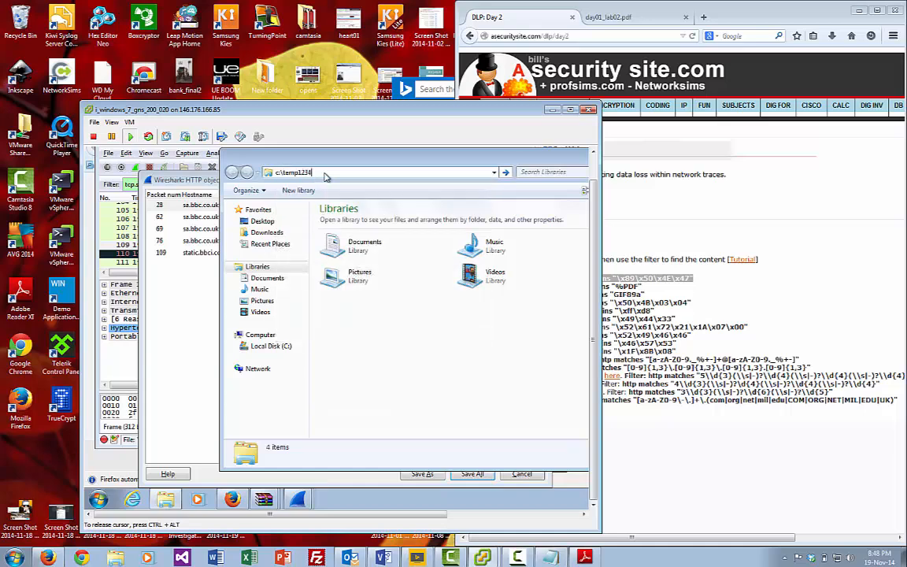
{"action": "key", "text": "Return"}
{"action": "left_click", "coordinate": [355, 218]}
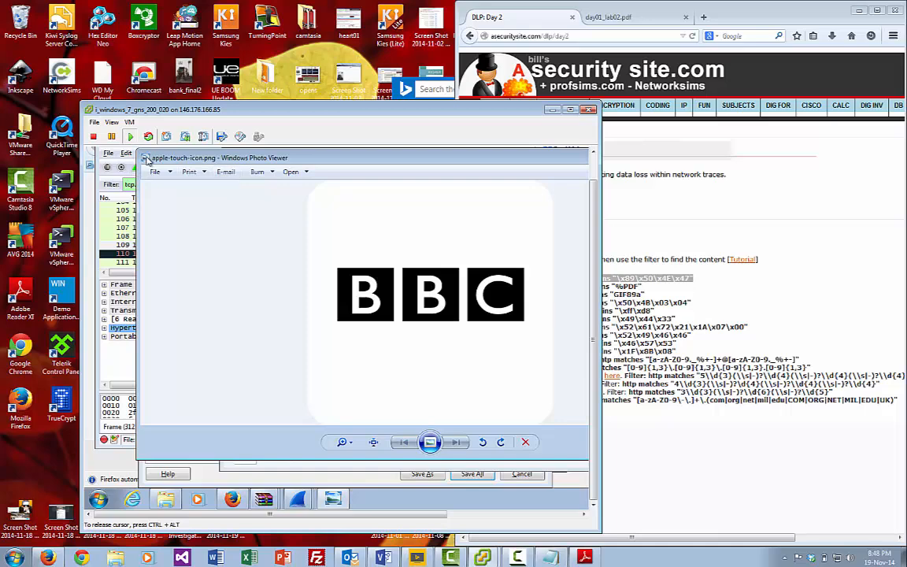
{"action": "double_click", "coordinate": [146, 160]}
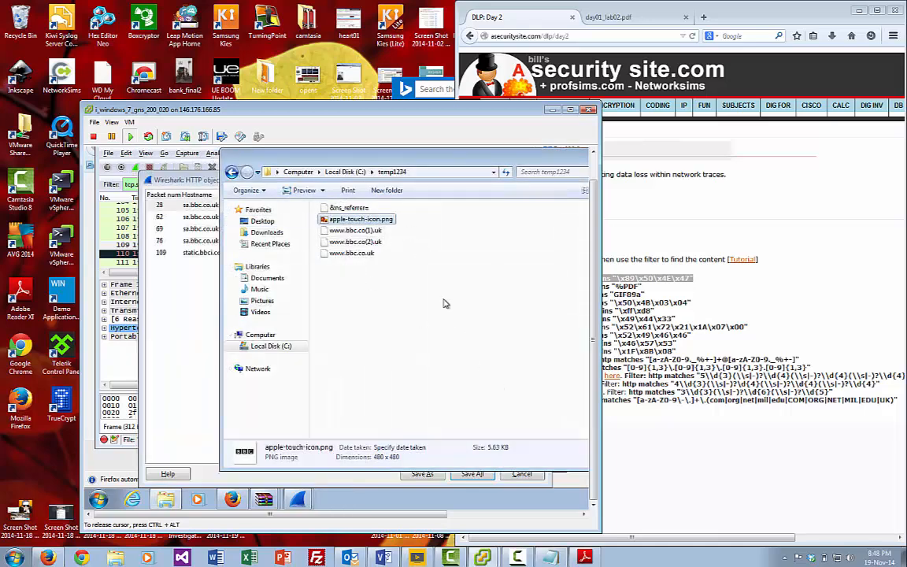
Step: Close the temp1234 folder window and the HTTP object list
{"action": "left_click_drag", "start_coordinate": [526, 160], "coordinate": [385, 281]}
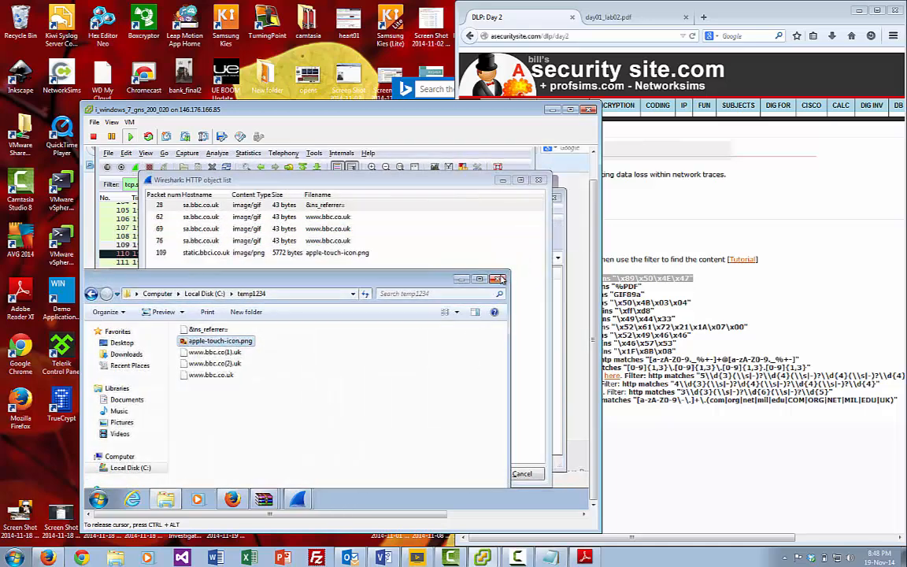
{"action": "left_click", "coordinate": [501, 279]}
{"action": "left_click", "coordinate": [522, 472]}
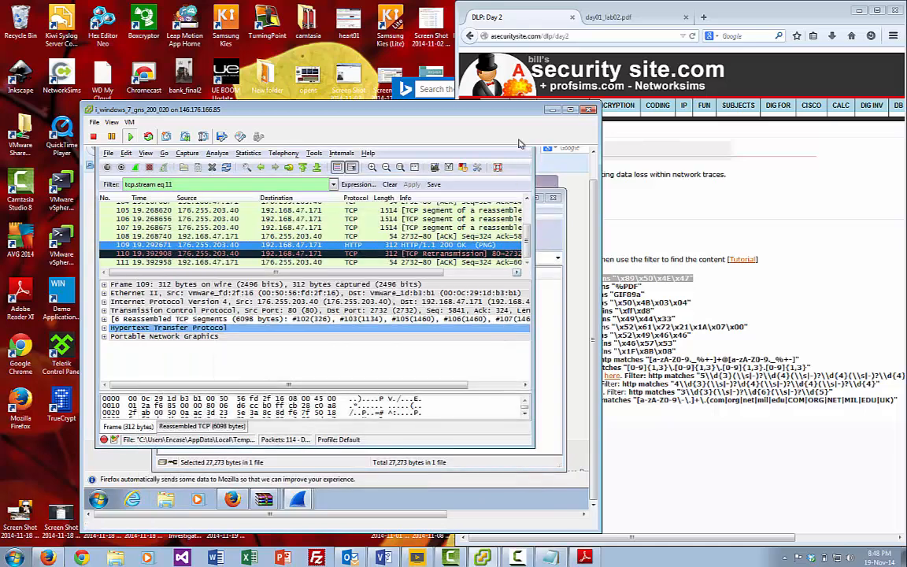
Step: Consult the day01_lab02.pdf lab sheet and request asecuritysite.com/log/with_pdf.zip in the virtual machine's Firefox
{"action": "left_click", "coordinate": [670, 303]}
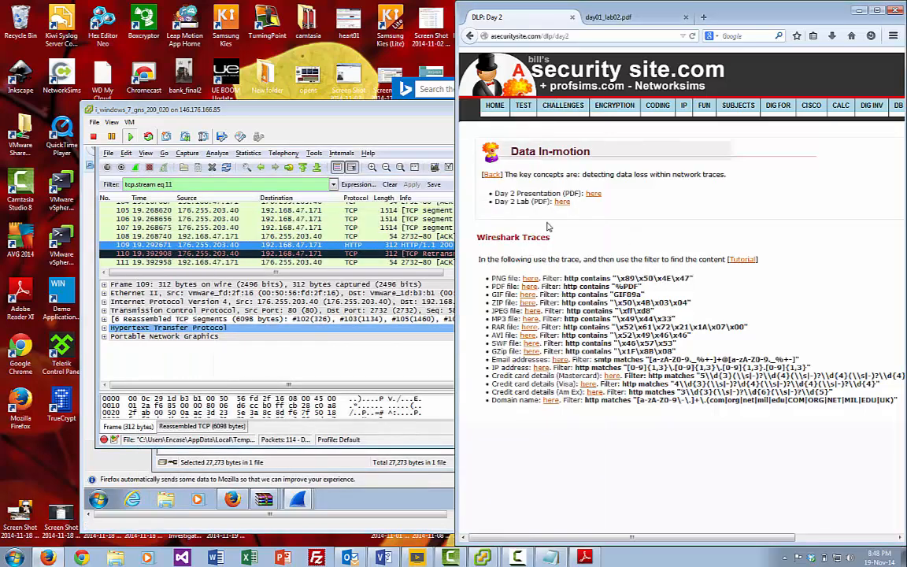
{"action": "left_click", "coordinate": [600, 18]}
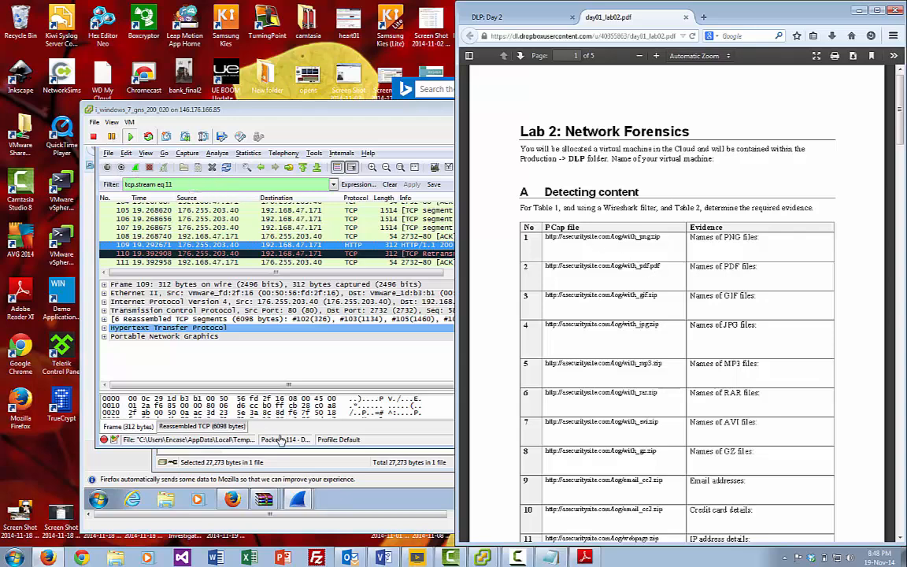
{"action": "left_click", "coordinate": [236, 500]}
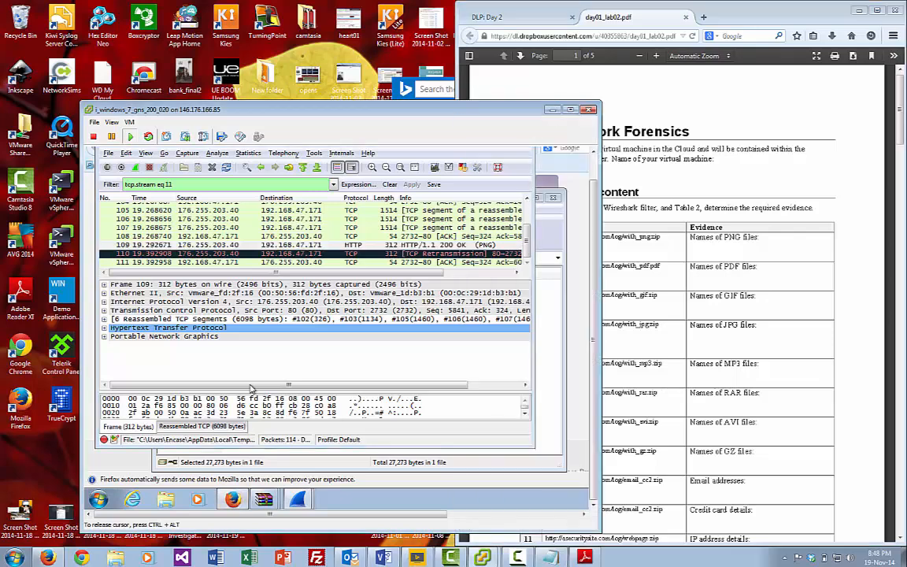
{"action": "left_click", "coordinate": [233, 148]}
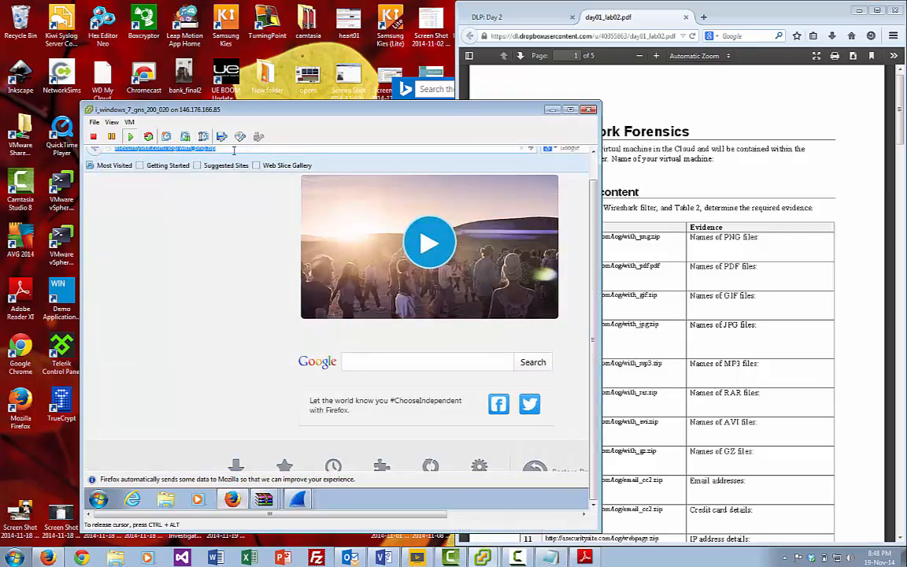
{"action": "left_click", "coordinate": [247, 150]}
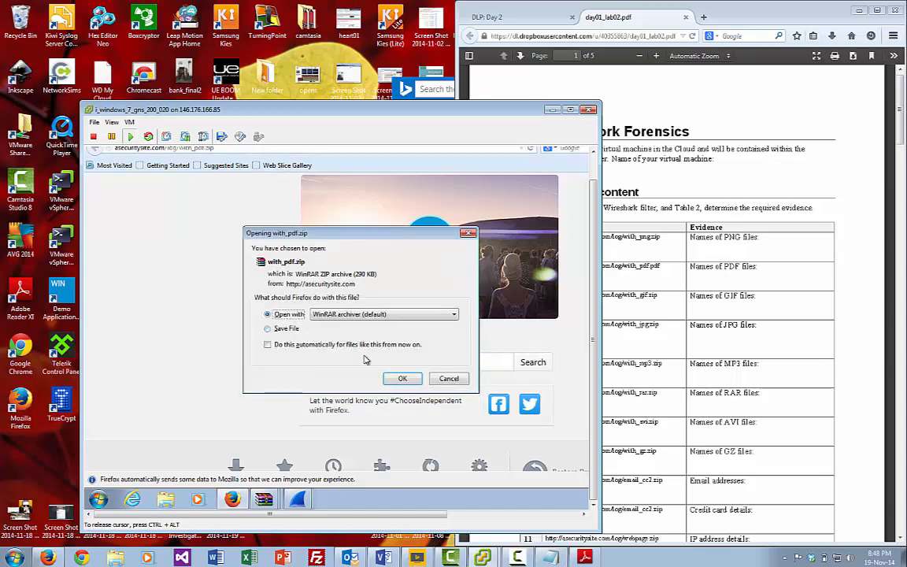
Step: Open with_pdf.zip with WinRAR, dismiss the license reminder and load with_pdf.pcap in Wireshark
{"action": "left_click", "coordinate": [401, 378]}
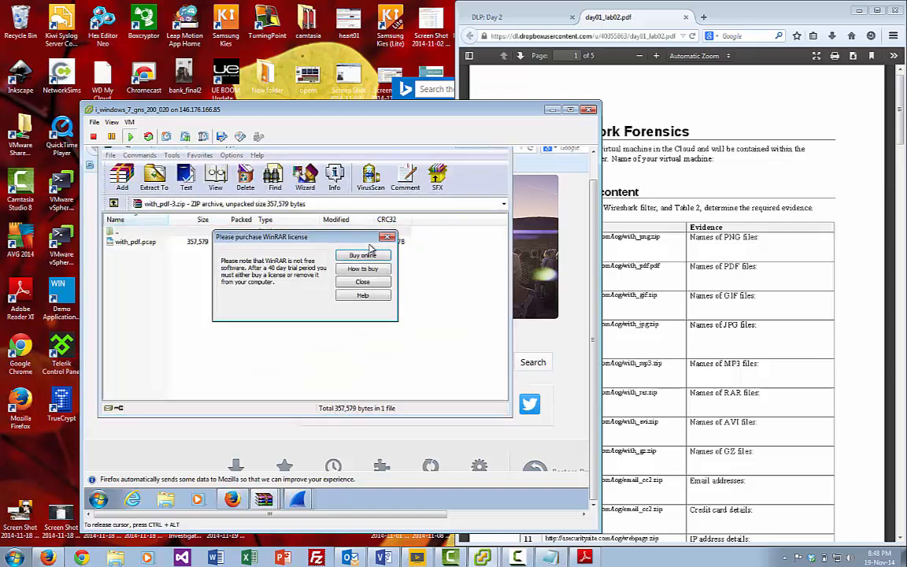
{"action": "left_click", "coordinate": [363, 282]}
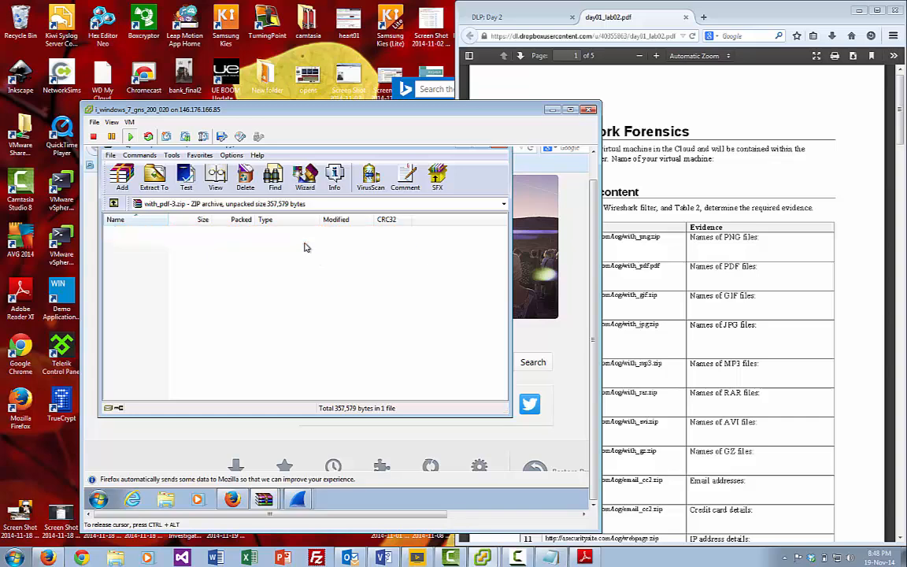
{"action": "double_click", "coordinate": [328, 239]}
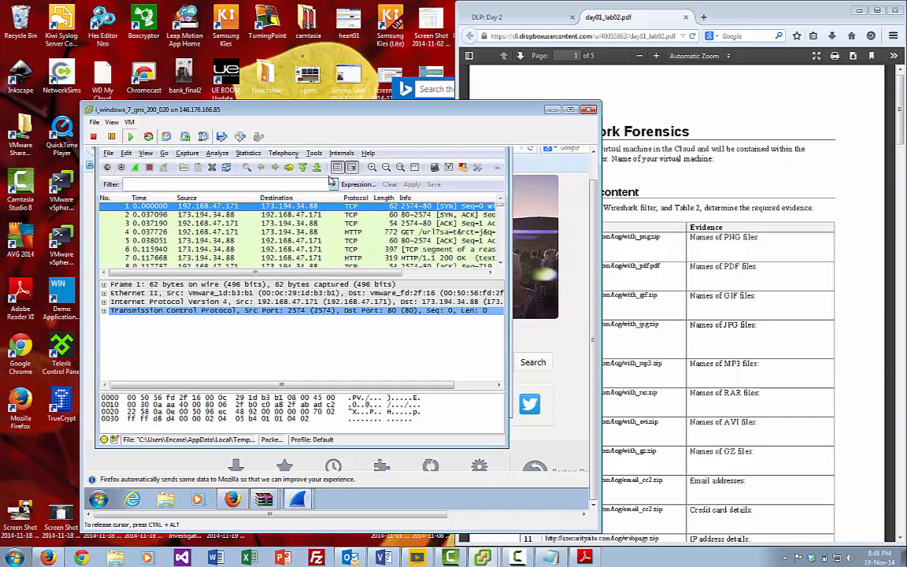
Step: Copy the PDF filter http contains "%PDF" from the Data In-motion page and apply it to the with_pdf.pcap capture
{"action": "left_click", "coordinate": [333, 184]}
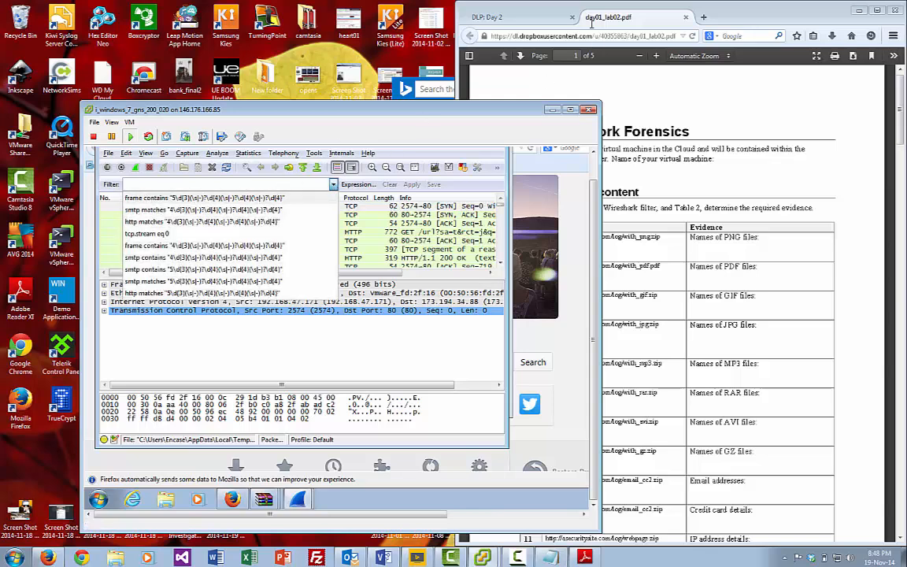
{"action": "left_click", "coordinate": [535, 14]}
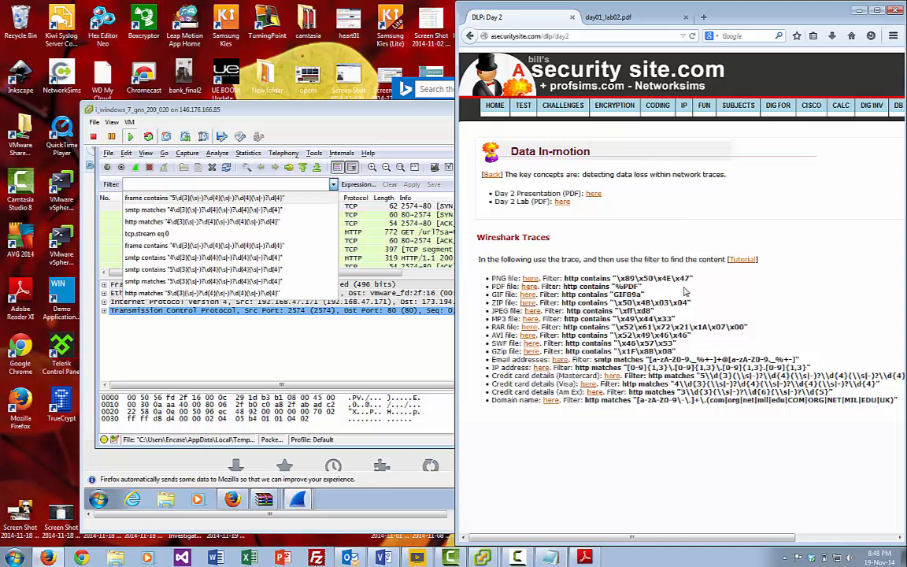
{"action": "left_click_drag", "start_coordinate": [642, 287], "coordinate": [558, 288]}
{"action": "key", "text": "ctrl+c"}
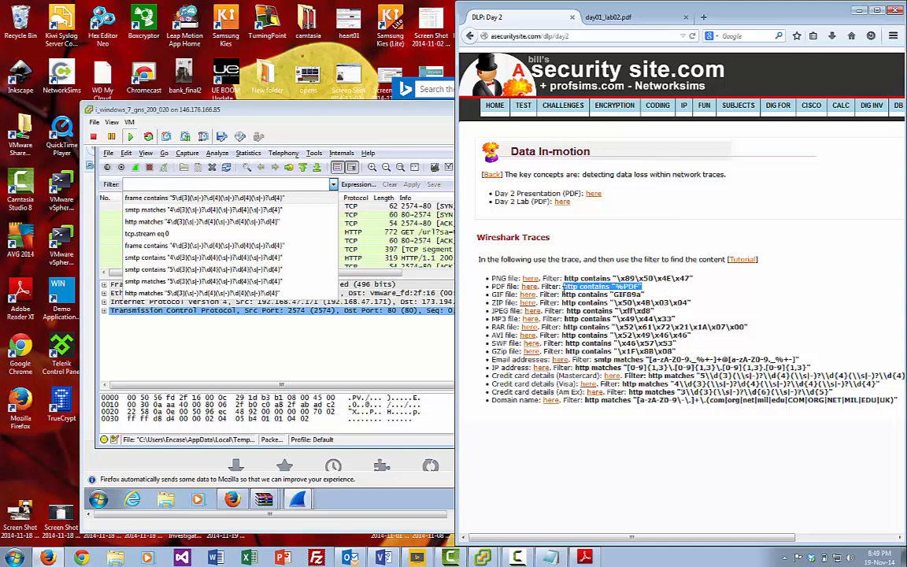
{"action": "left_click", "coordinate": [259, 187]}
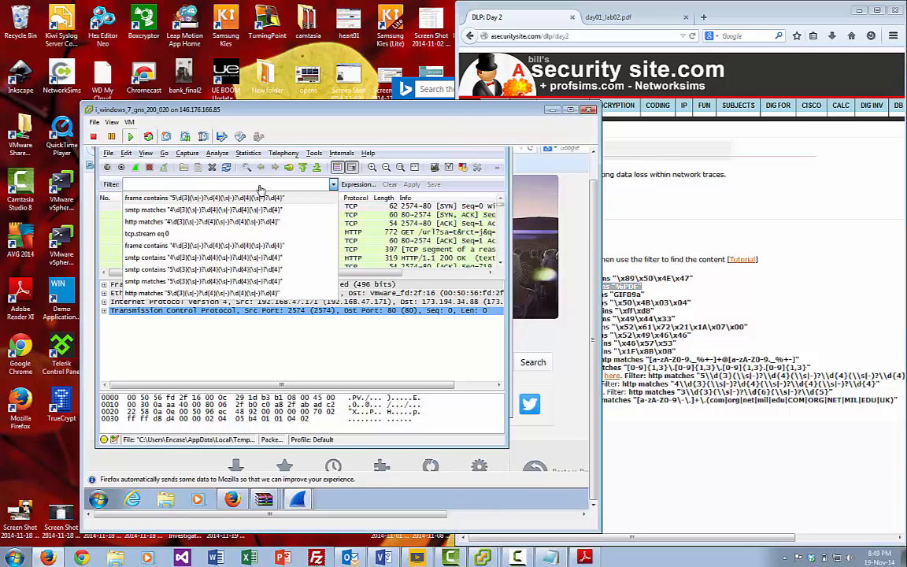
{"action": "left_click", "coordinate": [270, 185]}
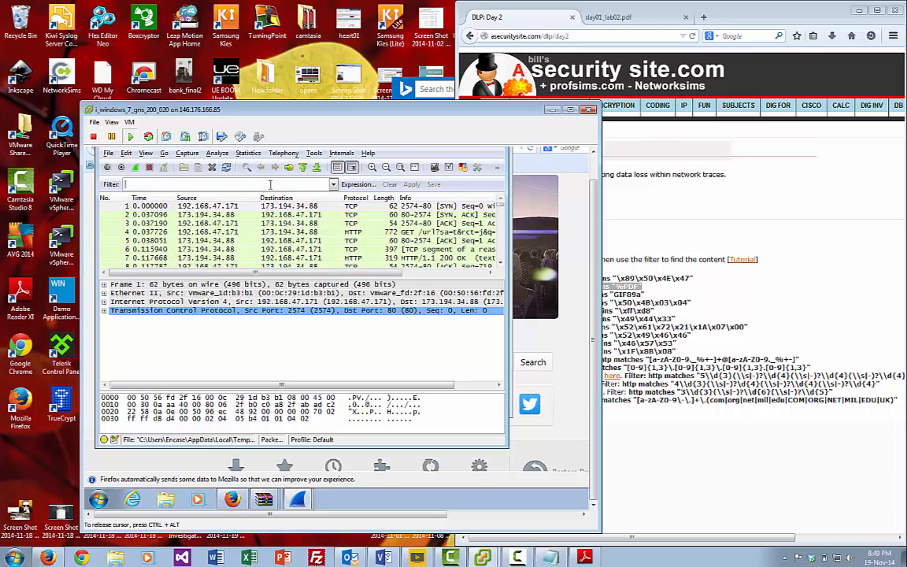
{"action": "key", "text": "ctrl+v"}
{"action": "left_click", "coordinate": [409, 184]}
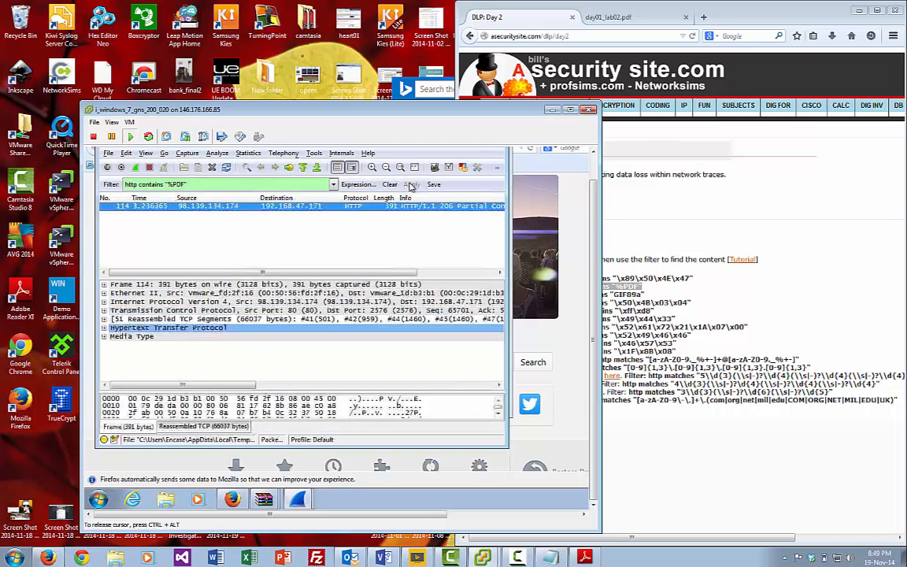
Step: Follow the TCP stream of the filtered PDF packet and highlight the HTTP response header above the PDF content
{"action": "right_click", "coordinate": [373, 207]}
{"action": "left_click", "coordinate": [381, 313]}
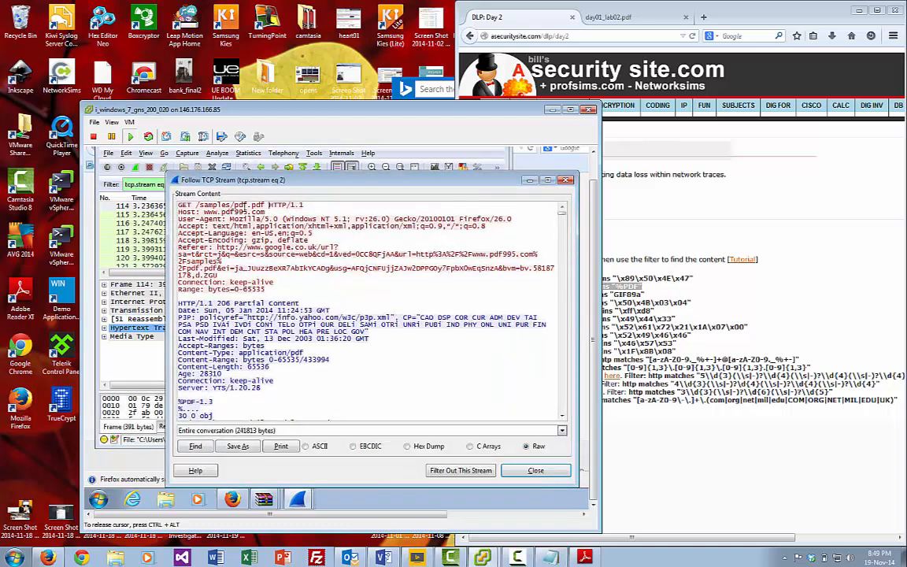
{"action": "left_click_drag", "start_coordinate": [269, 205], "coordinate": [178, 401]}
{"action": "left_click_drag", "start_coordinate": [270, 390], "coordinate": [173, 302]}
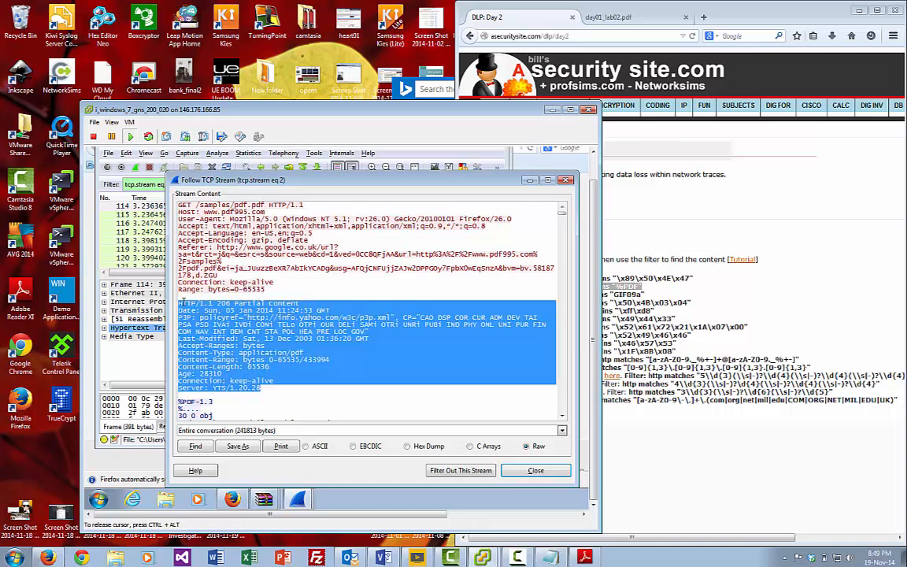
Step: Close the TCP stream view and copy the row 9 address asecuritysite.com/log/email_cc2.zip from the day01_lab02.pdf lab sheet
{"action": "left_click", "coordinate": [537, 471]}
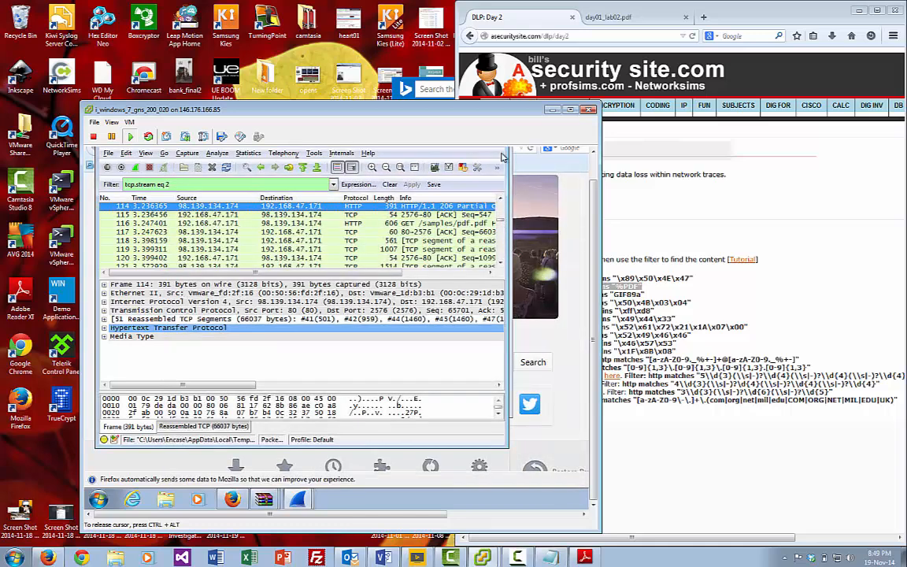
{"action": "left_click", "coordinate": [625, 256]}
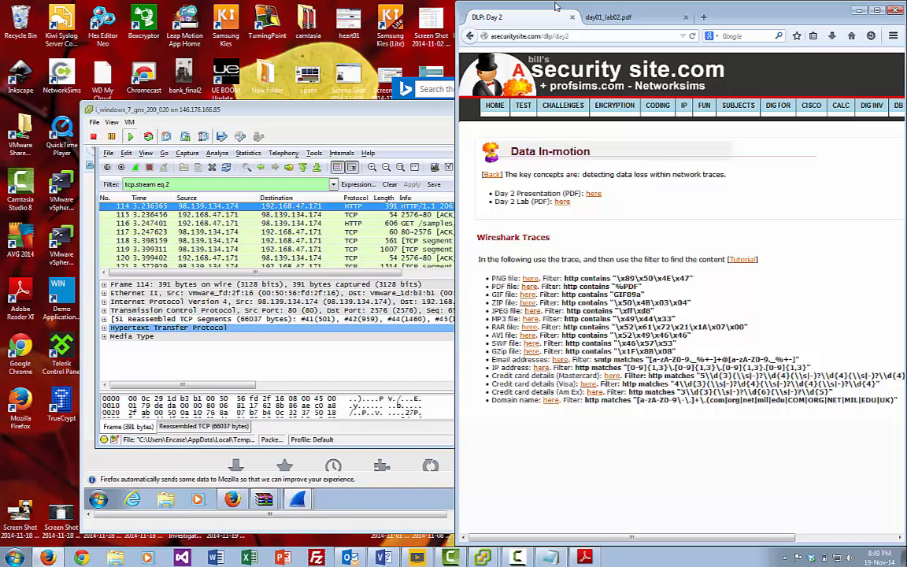
{"action": "left_click", "coordinate": [598, 17]}
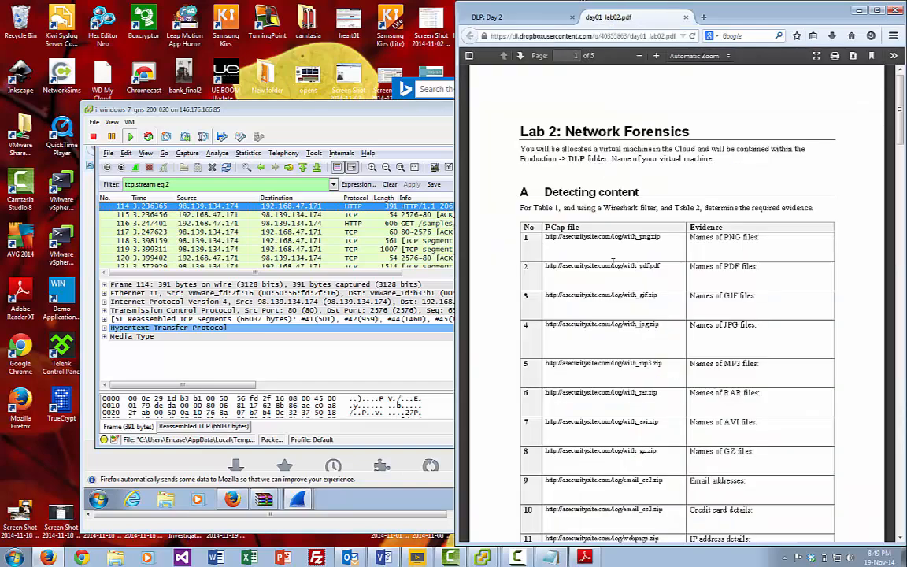
{"action": "scroll", "coordinate": [612, 262], "scroll_direction": "down", "scroll_amount": 2}
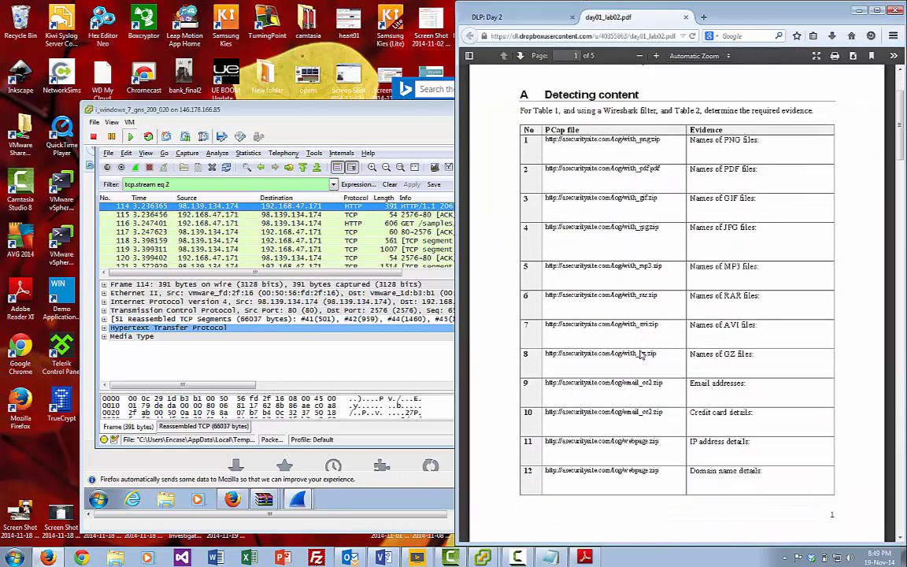
{"action": "left_click_drag", "start_coordinate": [666, 384], "coordinate": [551, 384]}
{"action": "key", "text": "ctrl+c"}
{"action": "left_click", "coordinate": [636, 383]}
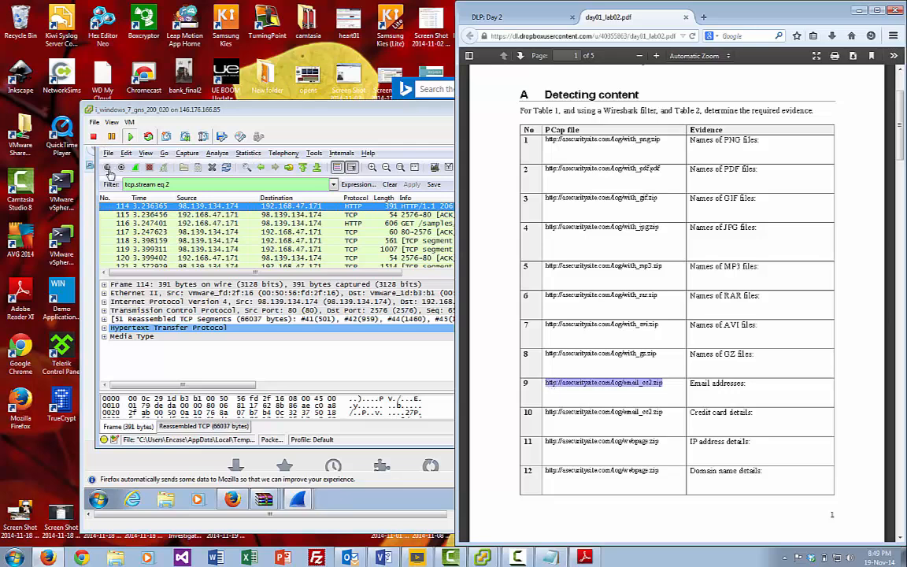
Step: Quit Wireshark and the WinRAR archive window in the virtual machine
{"action": "left_click", "coordinate": [108, 155]}
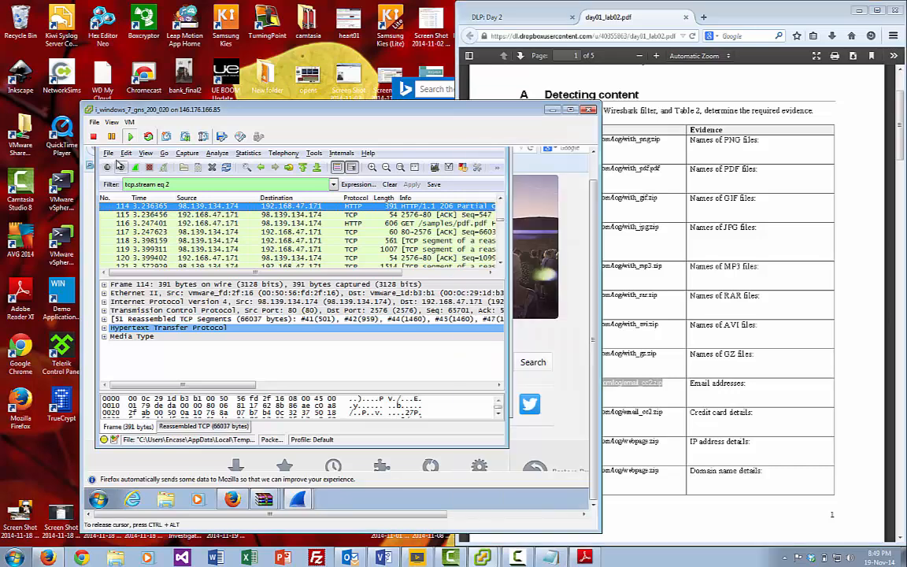
{"action": "left_click", "coordinate": [107, 154]}
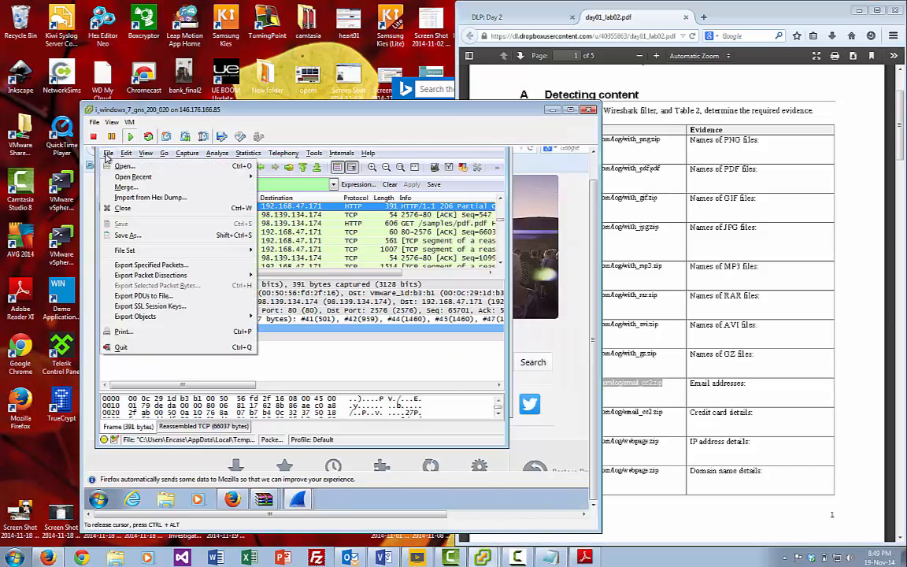
{"action": "left_click", "coordinate": [132, 346]}
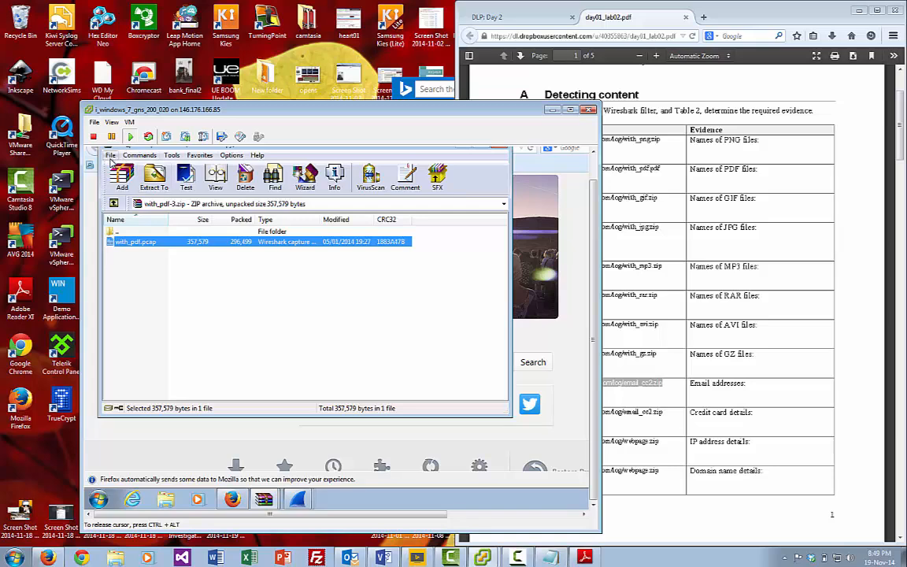
{"action": "left_click", "coordinate": [110, 155]}
{"action": "left_click", "coordinate": [152, 303]}
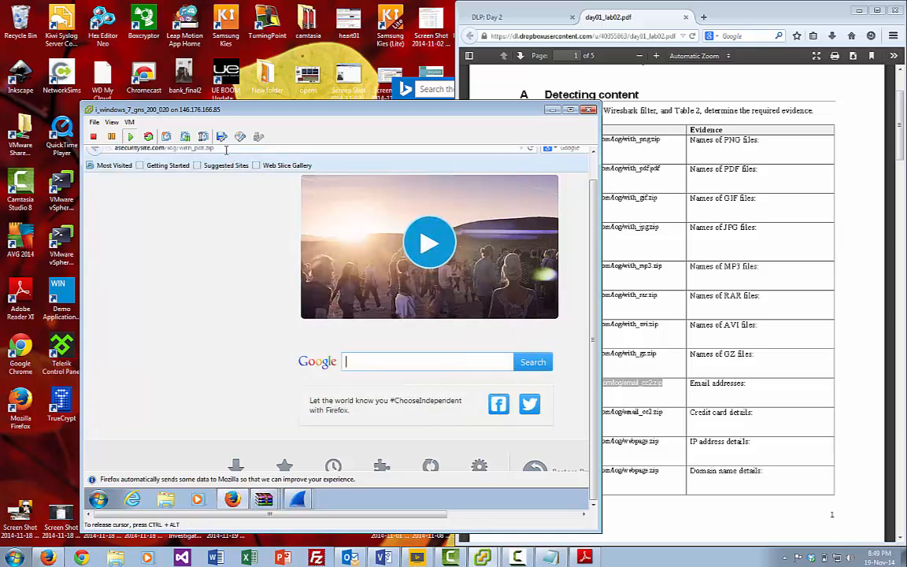
Step: Open asecuritysite.com/log/email_cc2.zip from the virtual machine's Firefox in WinRAR and load email_cc2.pcap in Wireshark
{"action": "left_click", "coordinate": [226, 148]}
{"action": "key", "text": "ctrl+v"}
{"action": "key", "text": "Return"}
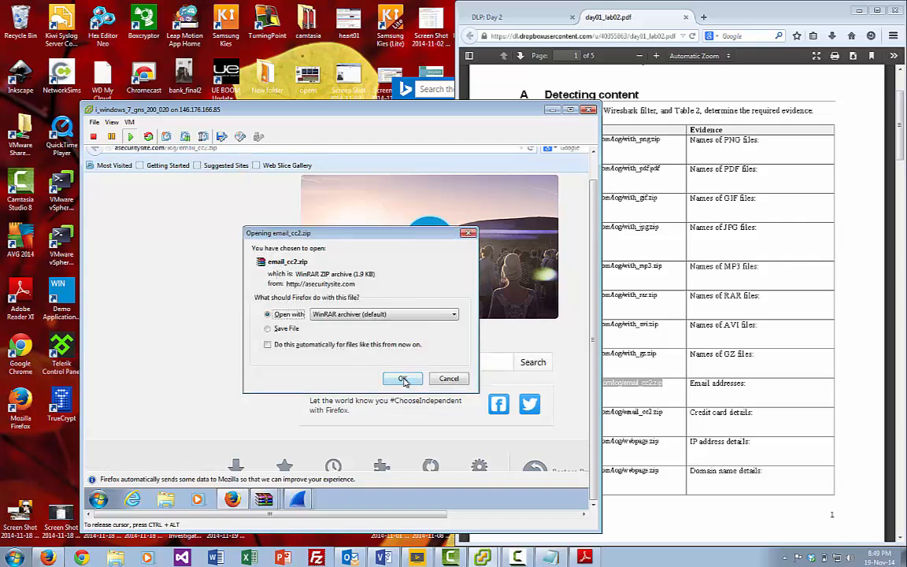
{"action": "left_click", "coordinate": [402, 379]}
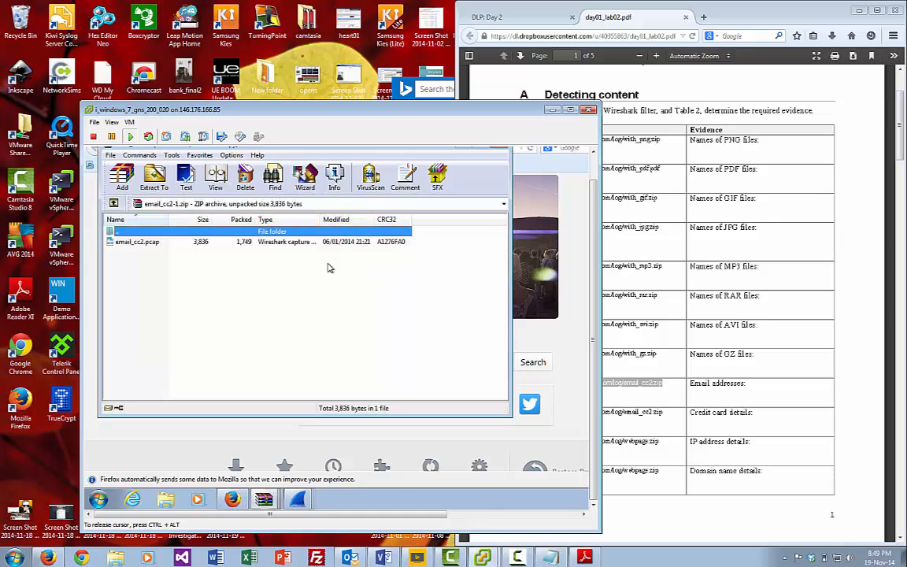
{"action": "double_click", "coordinate": [323, 242]}
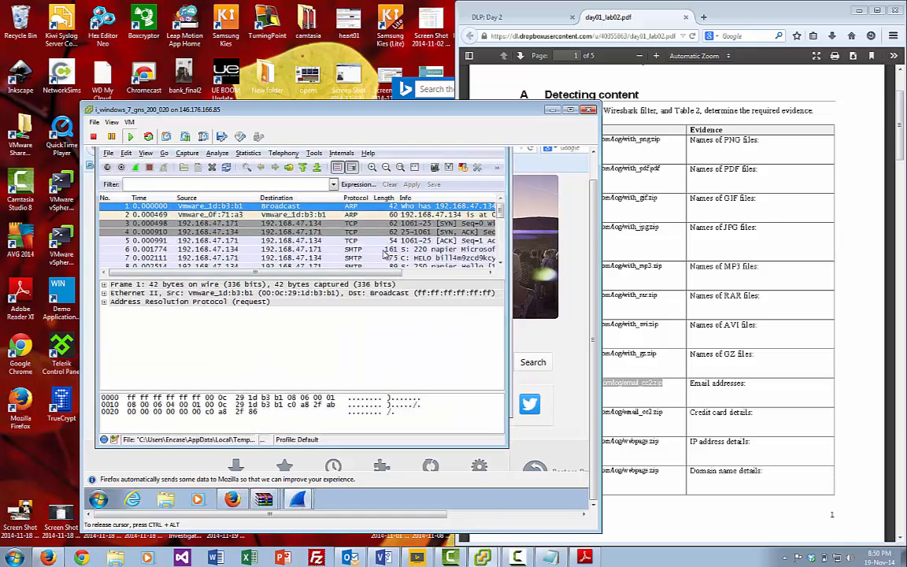
Step: Copy the email filter smtp matches "[a-zA-Z0-9._%+-]+@[a-zA-Z0-9._%+-]" from the Data In-motion page and apply it to the email_cc2.pcap capture
{"action": "left_click", "coordinate": [524, 18]}
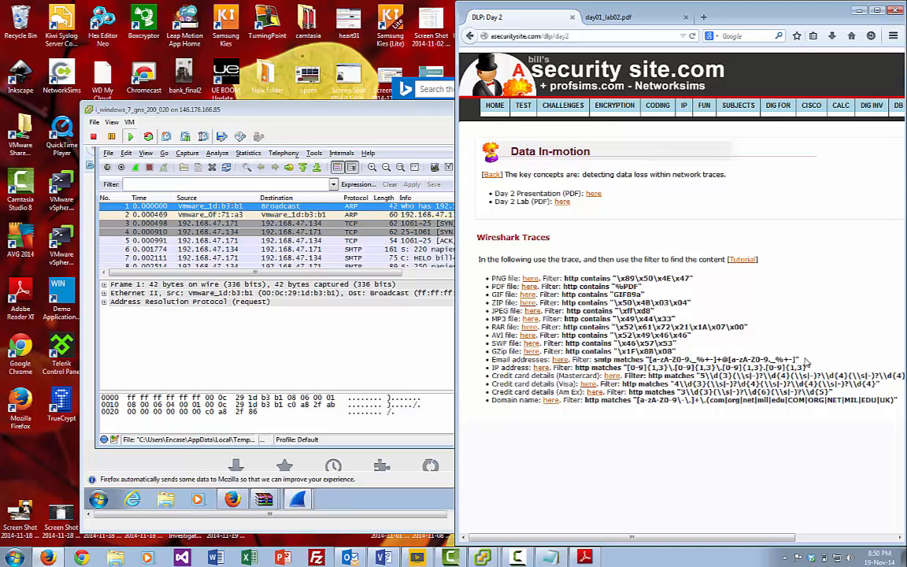
{"action": "left_click_drag", "start_coordinate": [806, 361], "coordinate": [592, 360]}
{"action": "key", "text": "ctrl+c"}
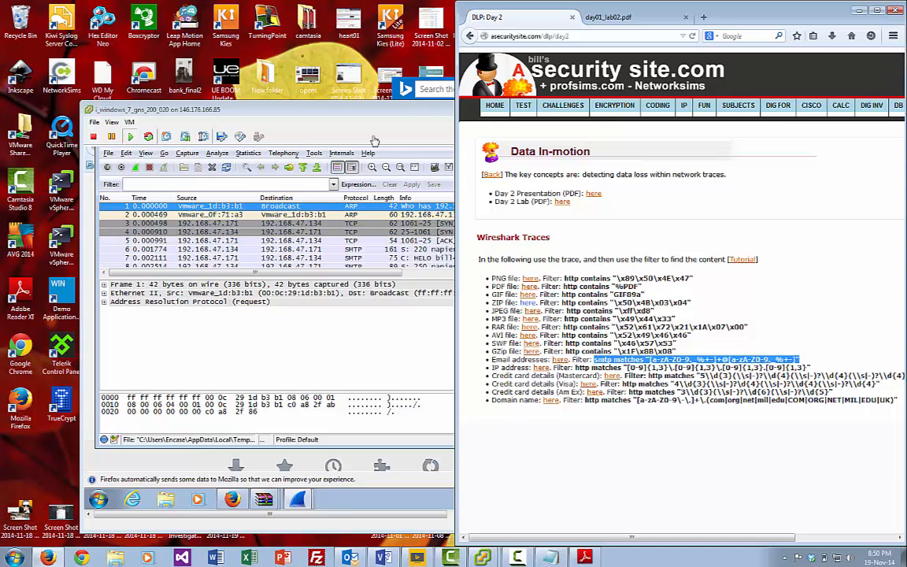
{"action": "left_click", "coordinate": [240, 185]}
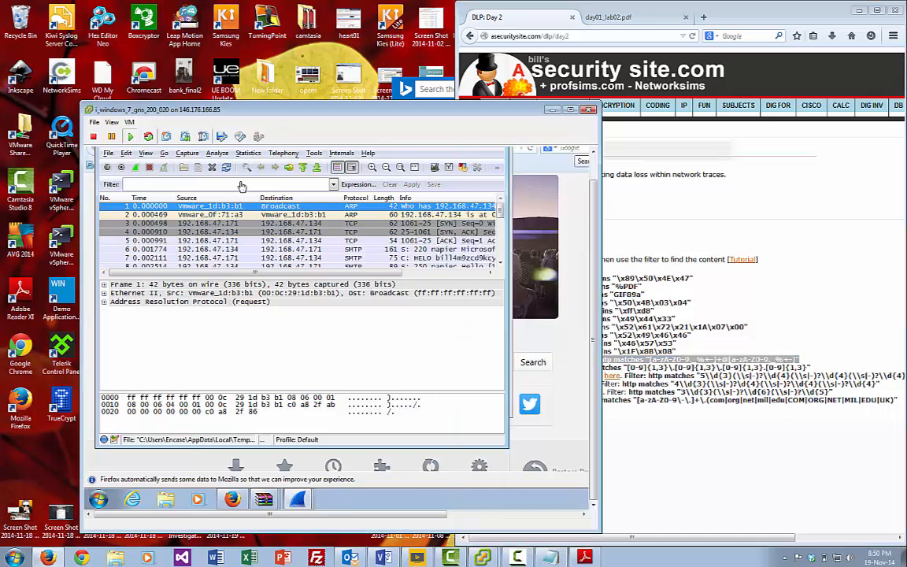
{"action": "left_click", "coordinate": [241, 183]}
{"action": "key", "text": "ctrl+v"}
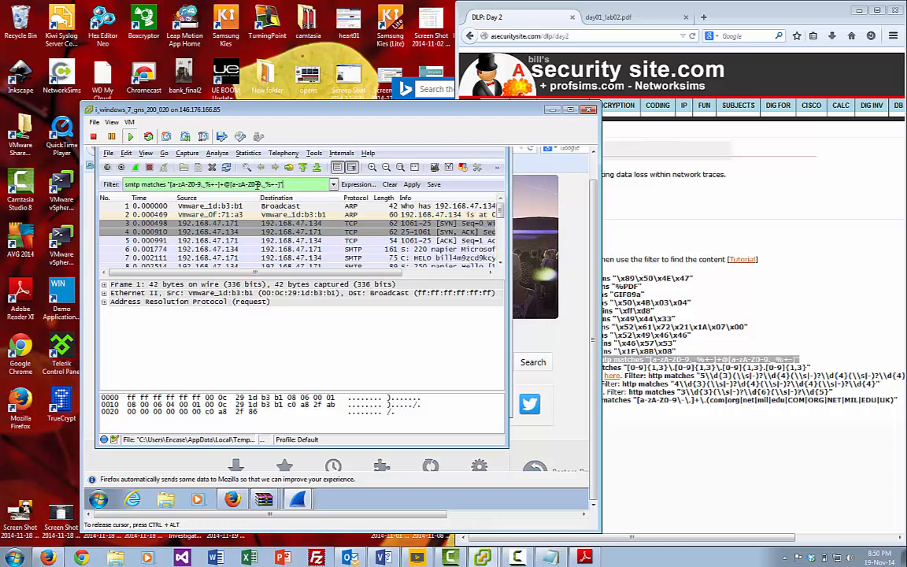
{"action": "left_click", "coordinate": [412, 185]}
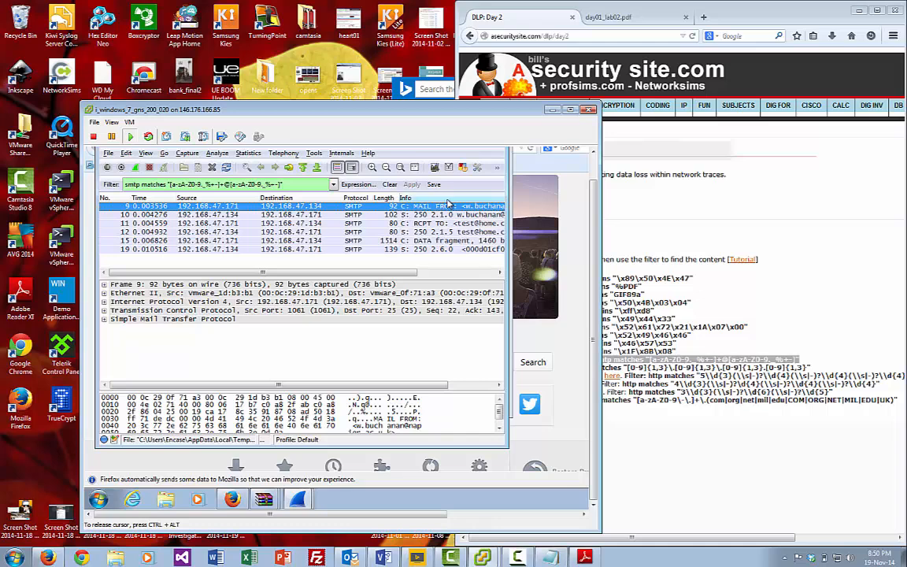
Step: Examine the filtered SMTP packets one by one, from packet 10 through packet 19, for email addresses
{"action": "left_click", "coordinate": [439, 215]}
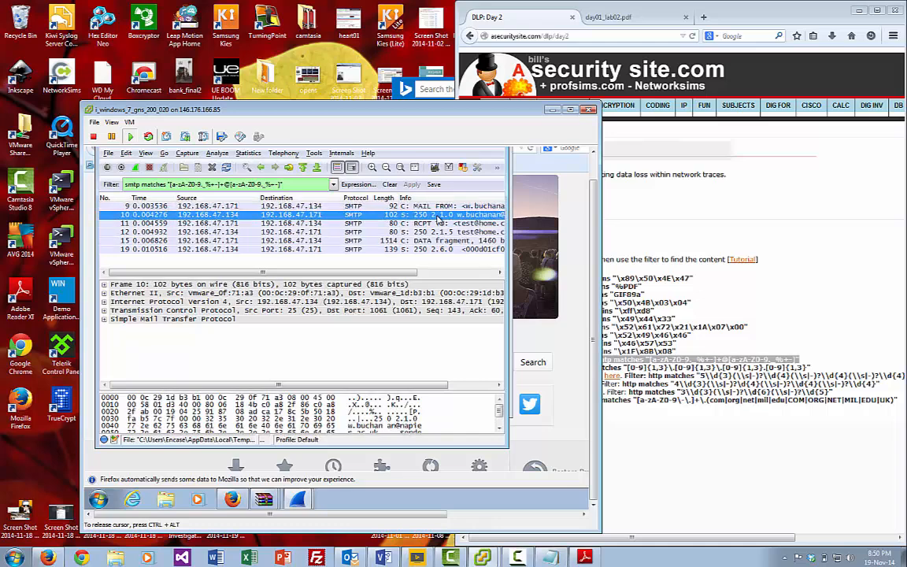
{"action": "left_click", "coordinate": [439, 223]}
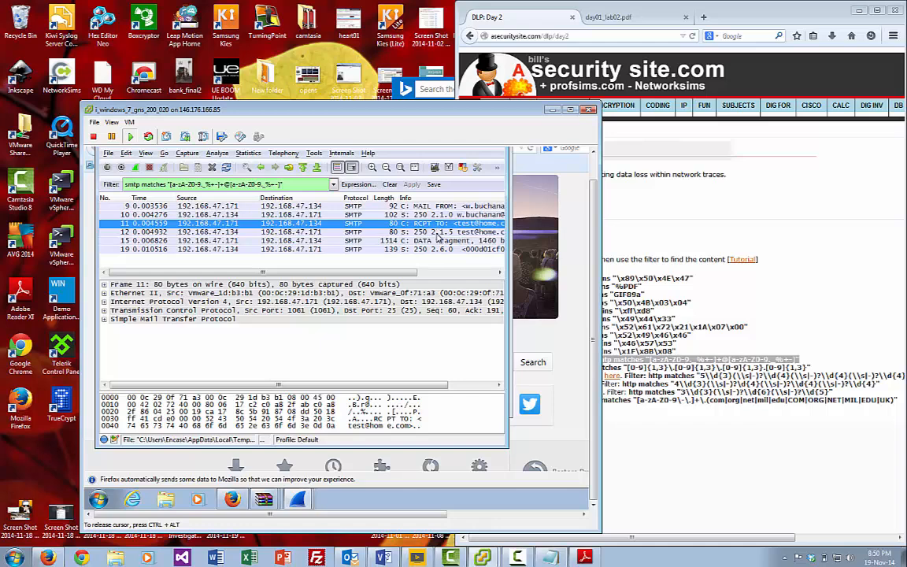
{"action": "left_click", "coordinate": [438, 232]}
{"action": "left_click", "coordinate": [440, 241]}
{"action": "left_click", "coordinate": [438, 248]}
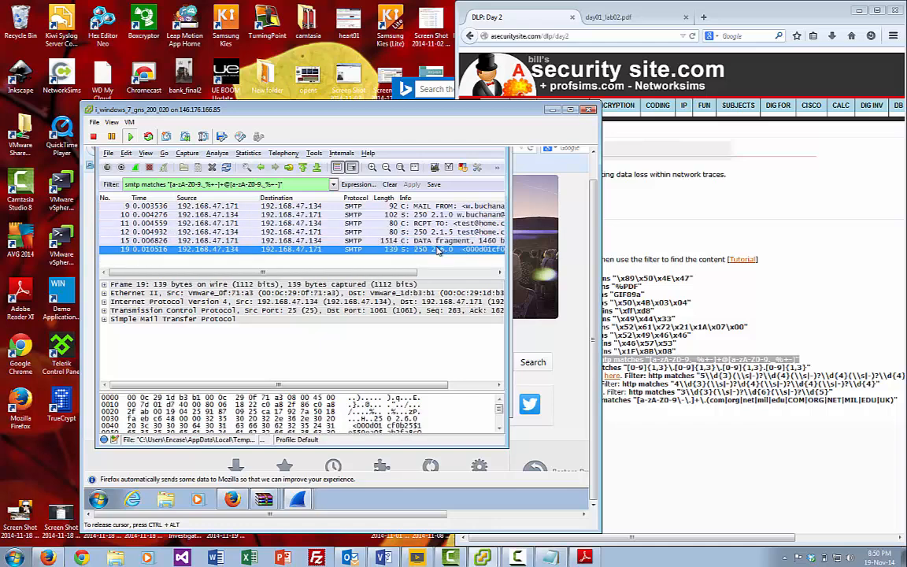
Step: Follow the TCP stream of packet 19 and examine the sender address in the MAIL FROM line
{"action": "right_click", "coordinate": [243, 254]}
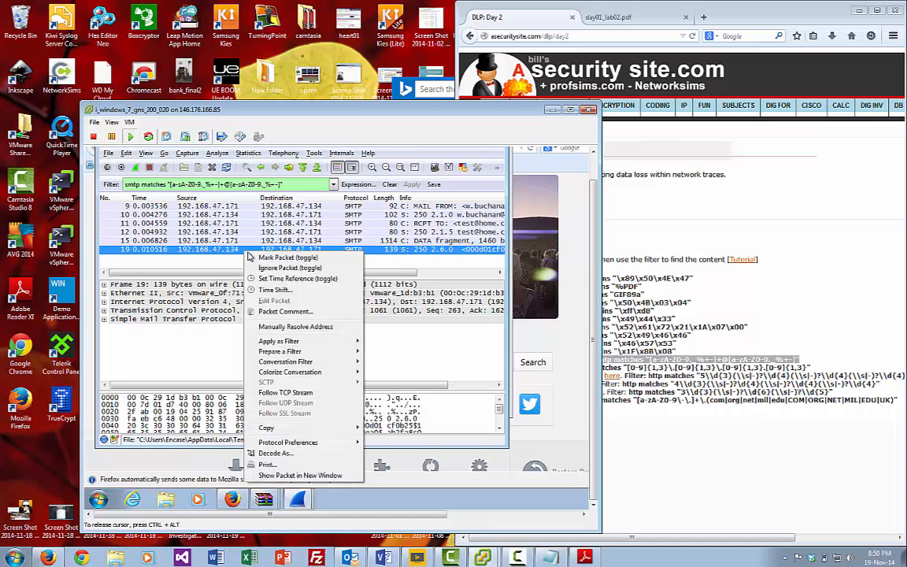
{"action": "left_click", "coordinate": [285, 392]}
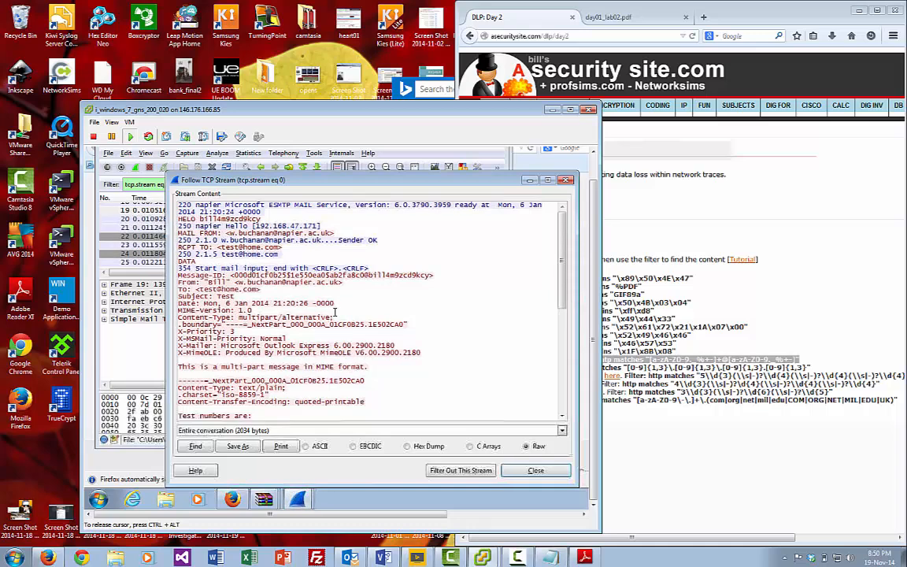
{"action": "left_click_drag", "start_coordinate": [319, 229], "coordinate": [235, 231]}
{"action": "left_click", "coordinate": [243, 232]}
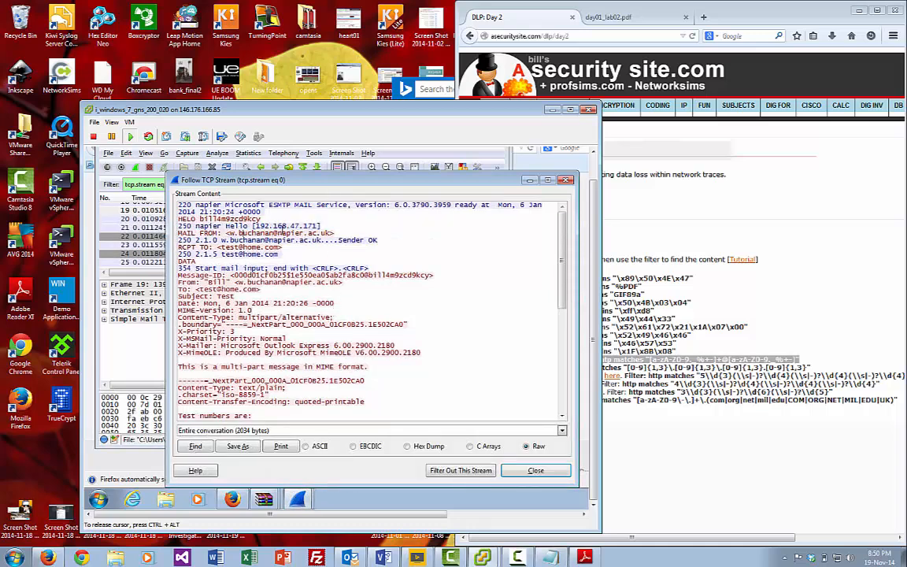
Step: Try searching the followed stream for the copied email address expression and dismiss the search
{"action": "left_click", "coordinate": [195, 446]}
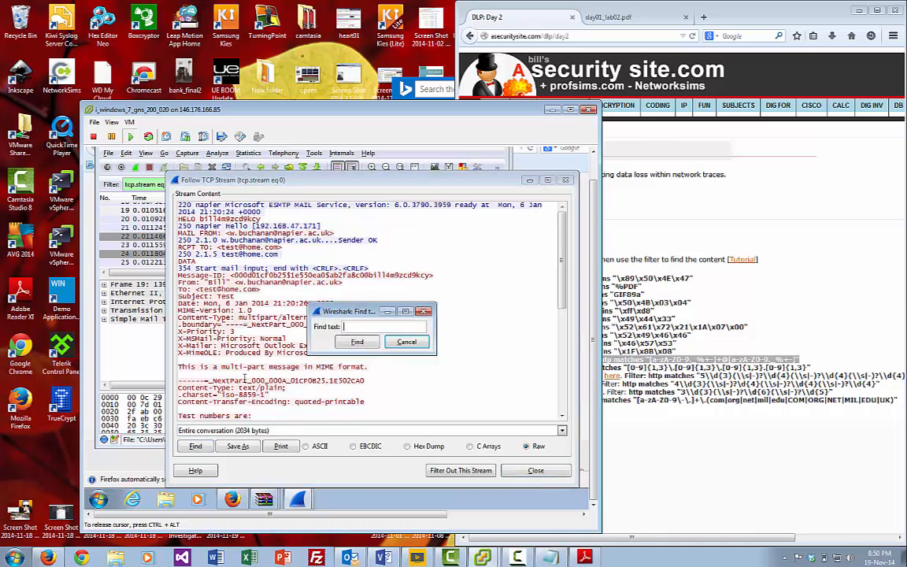
{"action": "type", "text": "http matches \"[a-zA-Z0-9._%+-]+@[a-zA-Z0-9._%+-]\""}
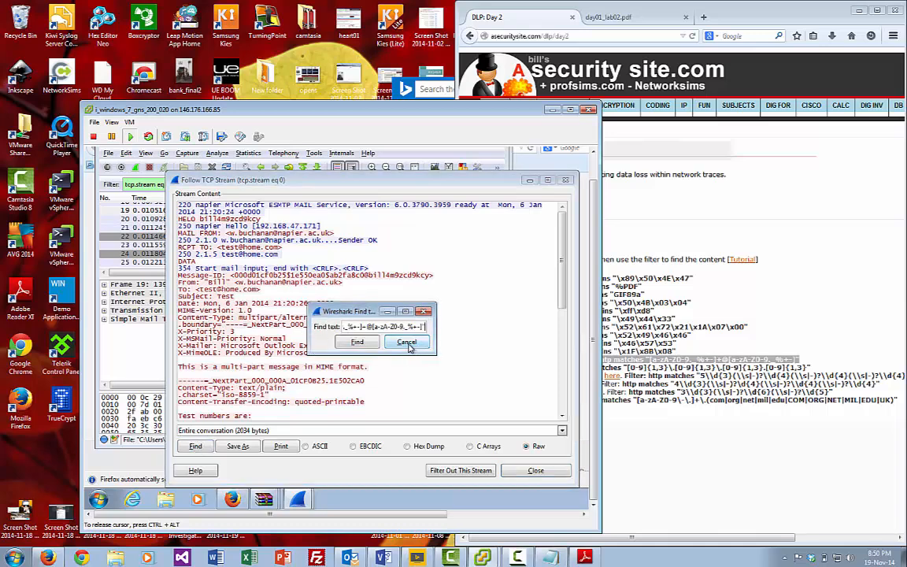
{"action": "left_click", "coordinate": [367, 344]}
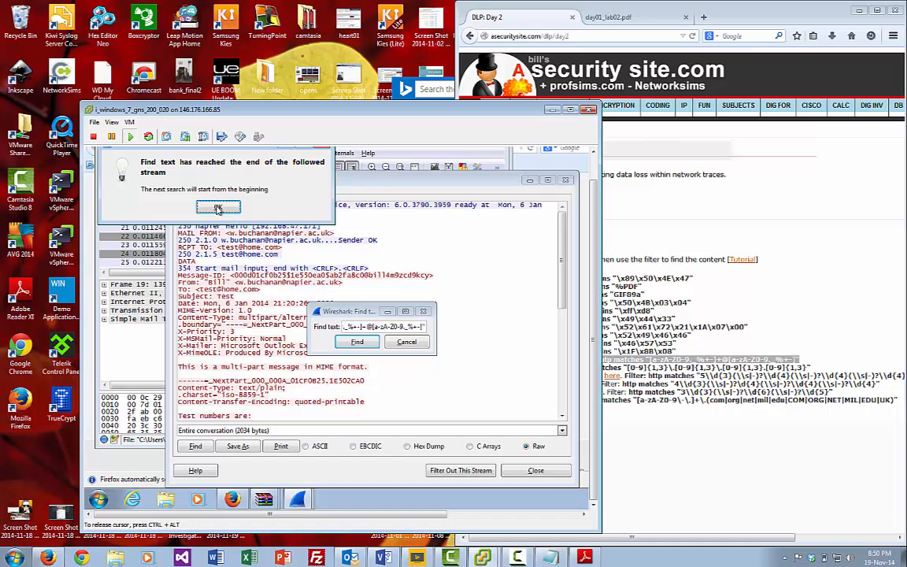
{"action": "left_click", "coordinate": [218, 208]}
{"action": "left_click", "coordinate": [406, 341]}
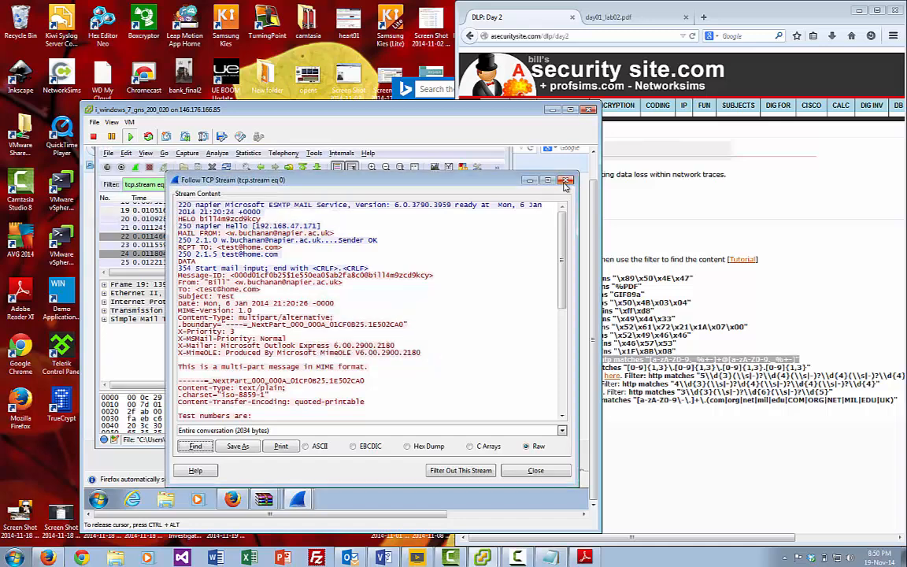
Step: Close the TCP stream view and select the whole Mastercard credit card filter on the Data In-motion page for copying
{"action": "left_click", "coordinate": [564, 182]}
{"action": "left_click", "coordinate": [659, 361]}
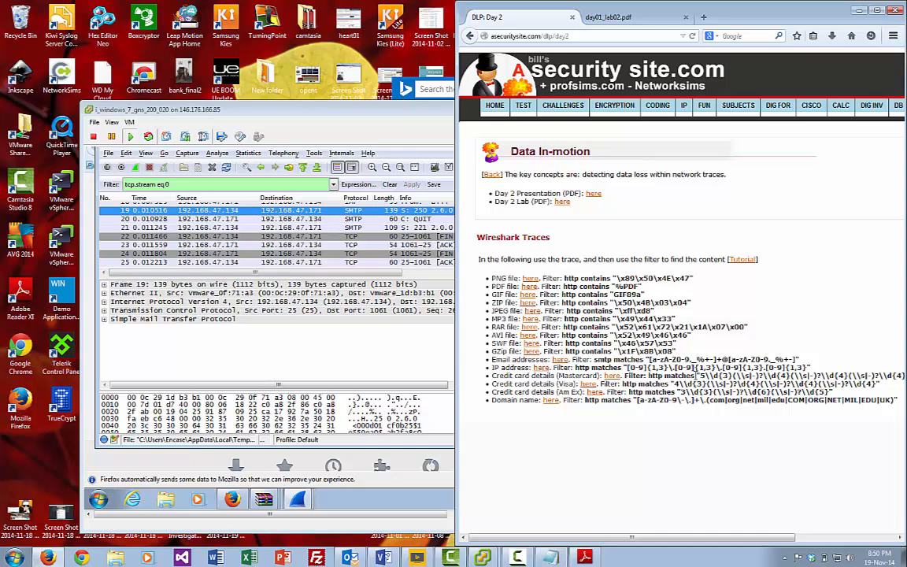
{"action": "left_click_drag", "start_coordinate": [695, 376], "coordinate": [732, 383]}
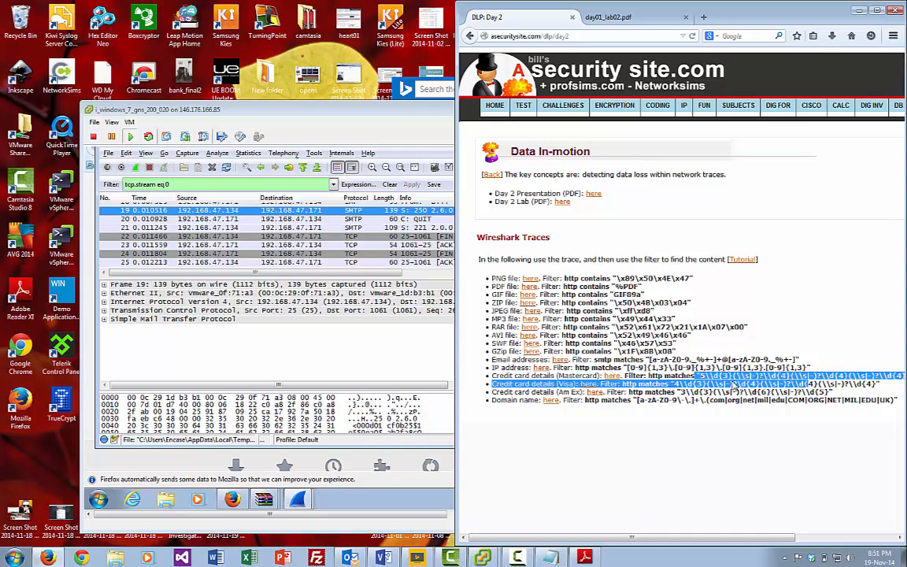
{"action": "left_click", "coordinate": [650, 376]}
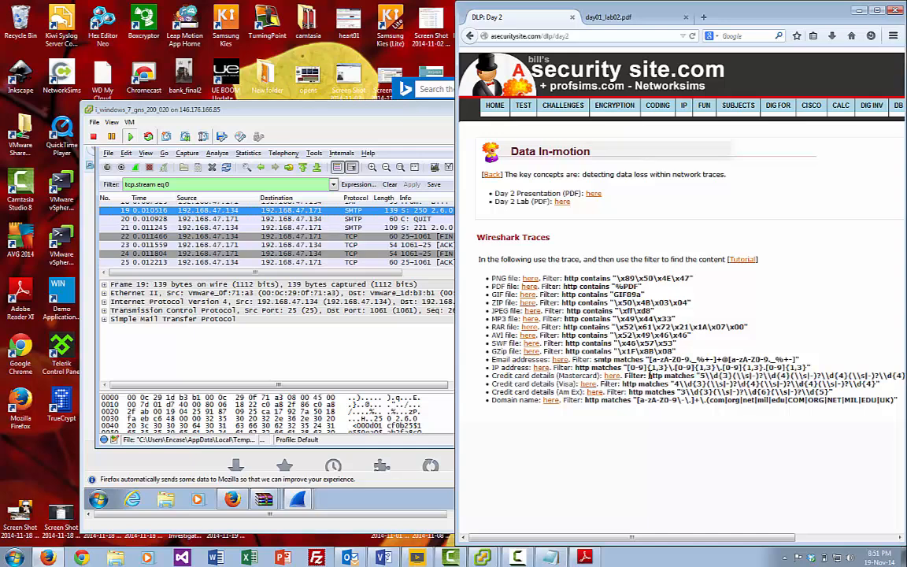
{"action": "left_click_drag", "start_coordinate": [650, 376], "coordinate": [898, 379]}
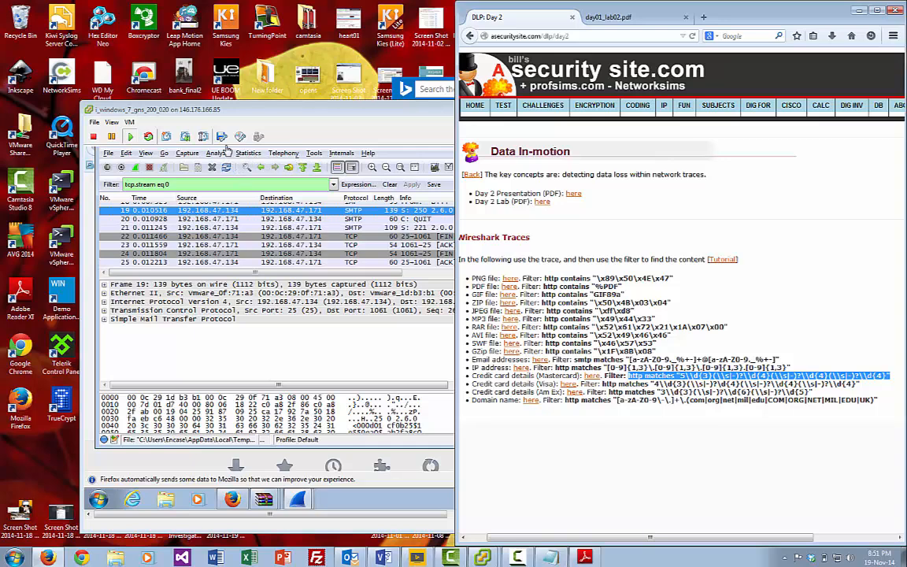
Step: Replace the display filter with http matches "5\\d{3}(\\s|-)?\\d{4}(\\s|-)?\\d{4}(\\s|-)?\\d{4}" and apply it to the email_cc2.pcap capture
{"action": "left_click", "coordinate": [333, 185]}
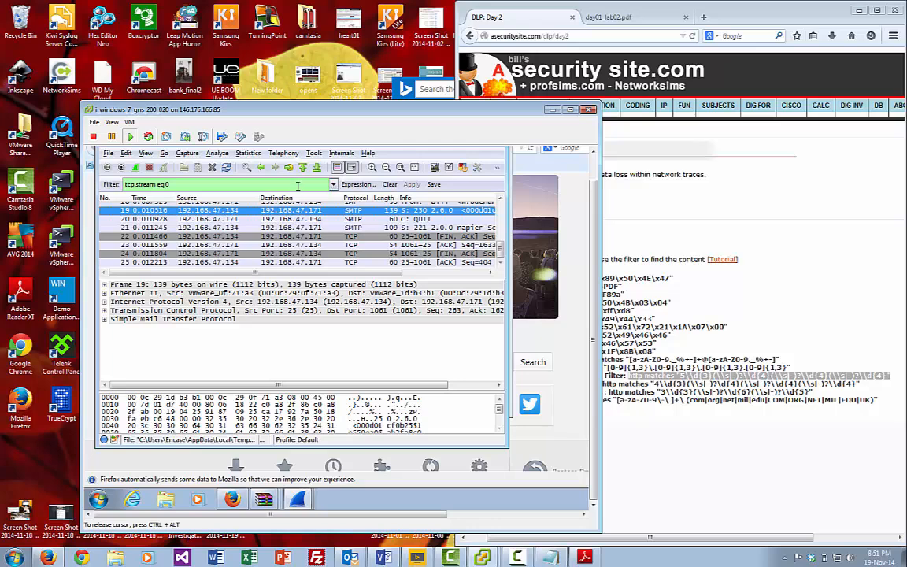
{"action": "left_click", "coordinate": [297, 186]}
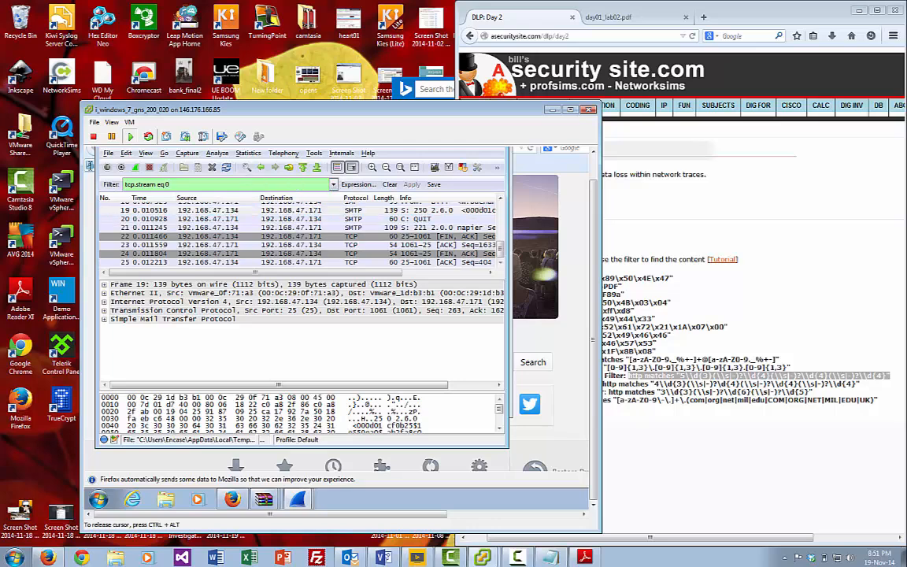
{"action": "key", "text": "BackSpace"}
{"action": "key", "text": "BackSpace"}
{"action": "key", "text": "BackSpace"}
{"action": "key", "text": "BackSpace"}
{"action": "key", "text": "BackSpace"}
{"action": "key", "text": "BackSpace"}
{"action": "key", "text": "BackSpace"}
{"action": "key", "text": "BackSpace"}
{"action": "key", "text": "BackSpace"}
{"action": "key", "text": "BackSpace"}
{"action": "key", "text": "BackSpace"}
{"action": "key", "text": "BackSpace"}
{"action": "key", "text": "BackSpace"}
{"action": "key", "text": "BackSpace"}
{"action": "key", "text": "BackSpace"}
{"action": "type", "text": "http matches \"5\\\\d{3}(\\\\s|-)?\\\\d{4}(\\\\s|-)?\\\\d{4}(\\\\s|-)?\\\\d{4}\""}
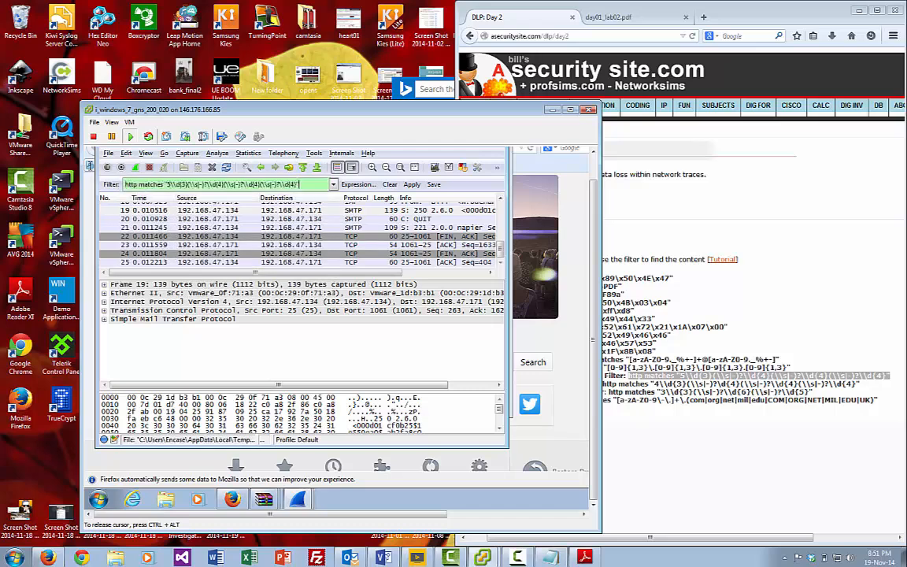
{"action": "left_click", "coordinate": [411, 184]}
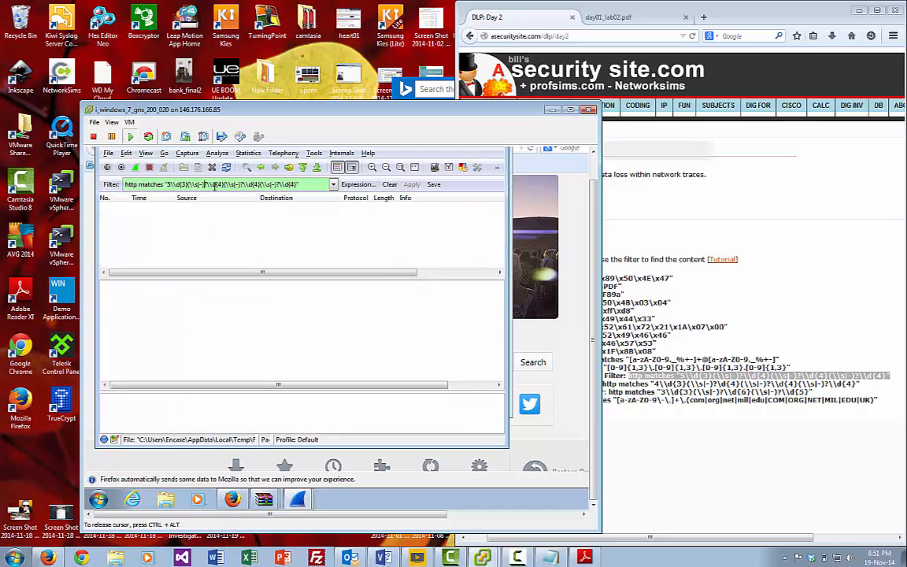
Step: Change the protocol of the Mastercard number filter to smtp and apply it to the email_cc2.pcap capture
{"action": "double_click", "coordinate": [130, 185]}
{"action": "type", "text": "smtp"}
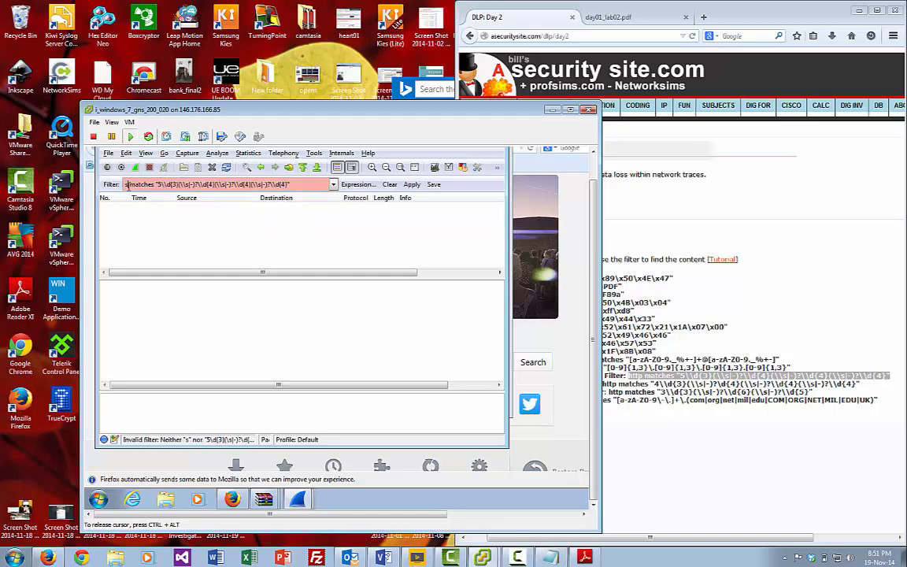
{"action": "left_click", "coordinate": [411, 184]}
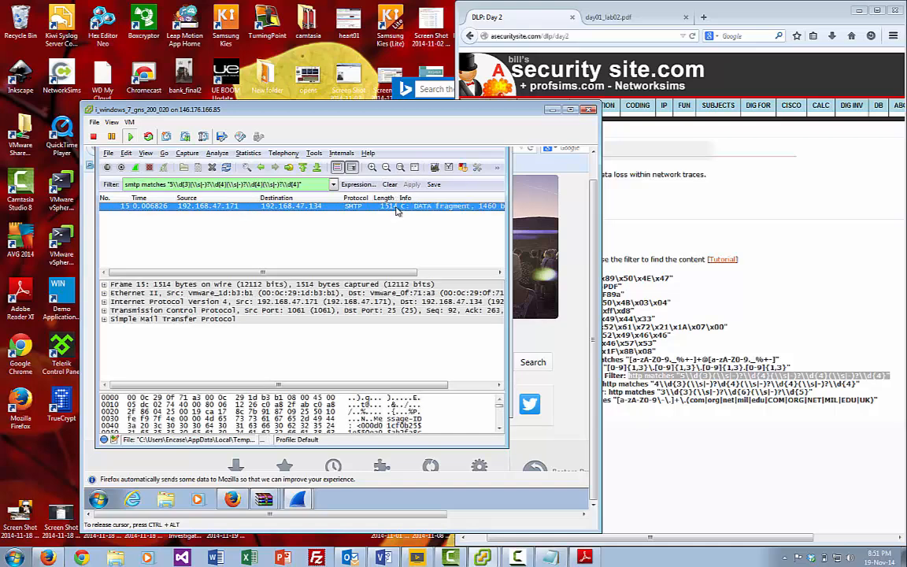
Step: Follow the TCP stream of packet 15, examine the test card numbers in the message body and close the stream view
{"action": "right_click", "coordinate": [398, 210]}
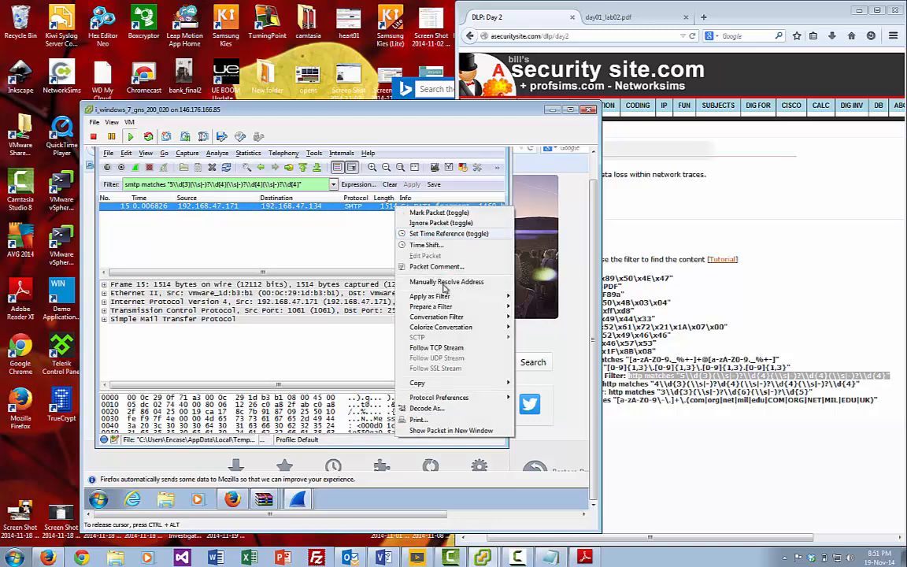
{"action": "left_click", "coordinate": [446, 348]}
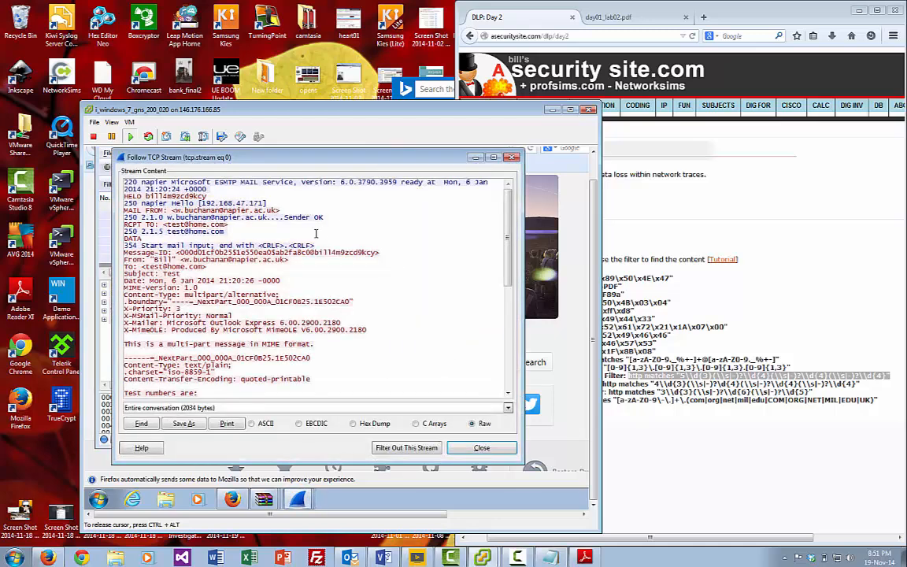
{"action": "scroll", "coordinate": [297, 272], "scroll_direction": "down", "scroll_amount": 4}
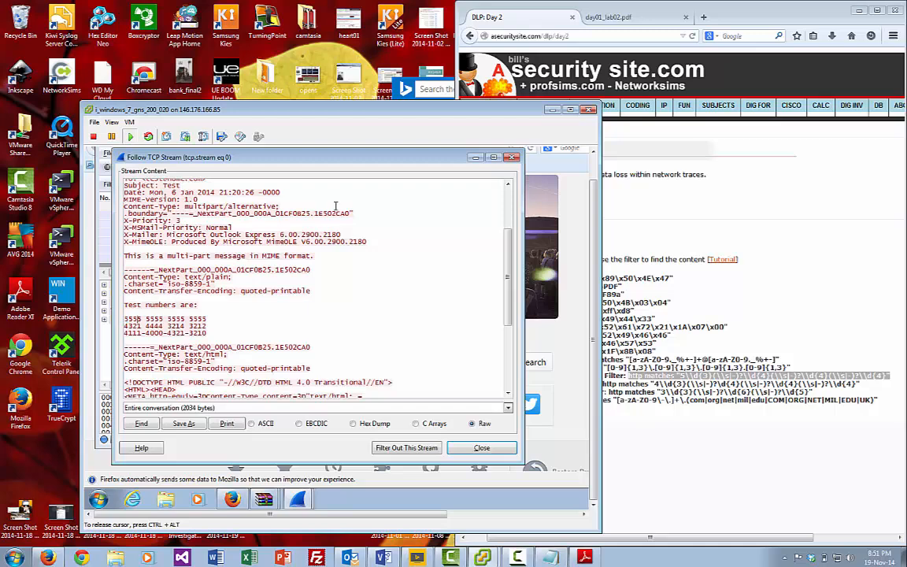
{"action": "left_click", "coordinate": [512, 158]}
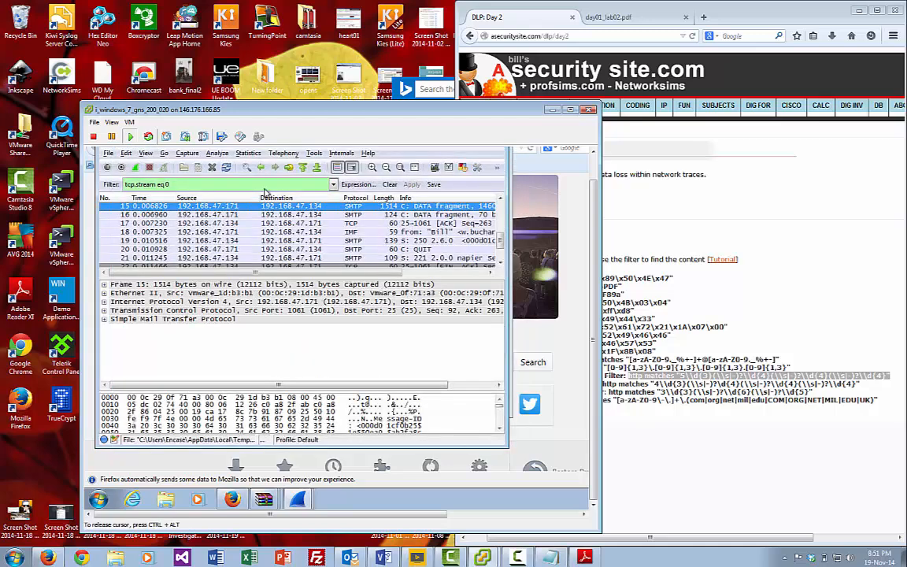
Step: Replace the stream filter with http matches "[45]\\d{3}(\\s|-)?\\d{4}(\\s|-)?\\d{4}(\\s|-)?\\d{4}" and apply it
{"action": "triple_click", "coordinate": [307, 186]}
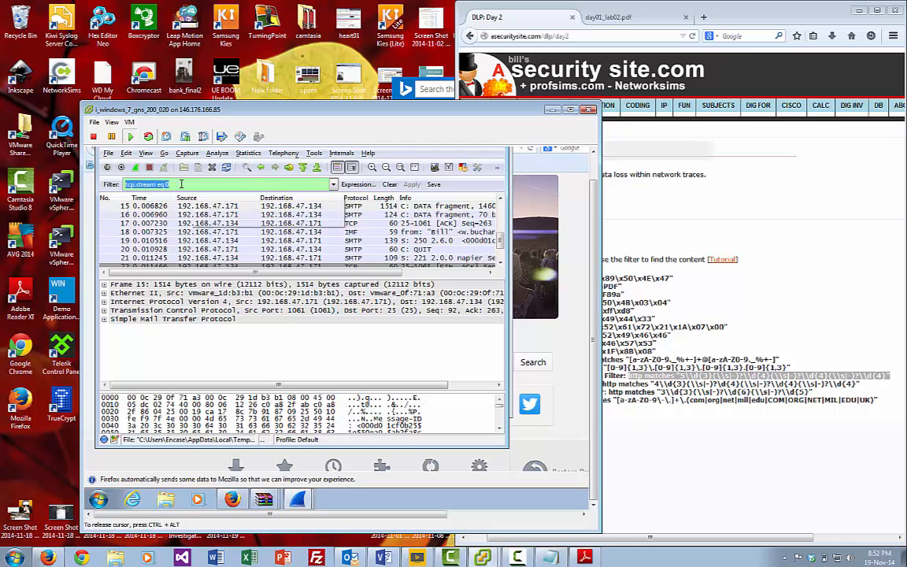
{"action": "type", "text": "http matches \"5\\d{3}(\\\\s|-)?\\d{4}(\\\\s|-)?\\d{4}(\\\\s|-)?\\d{4}\""}
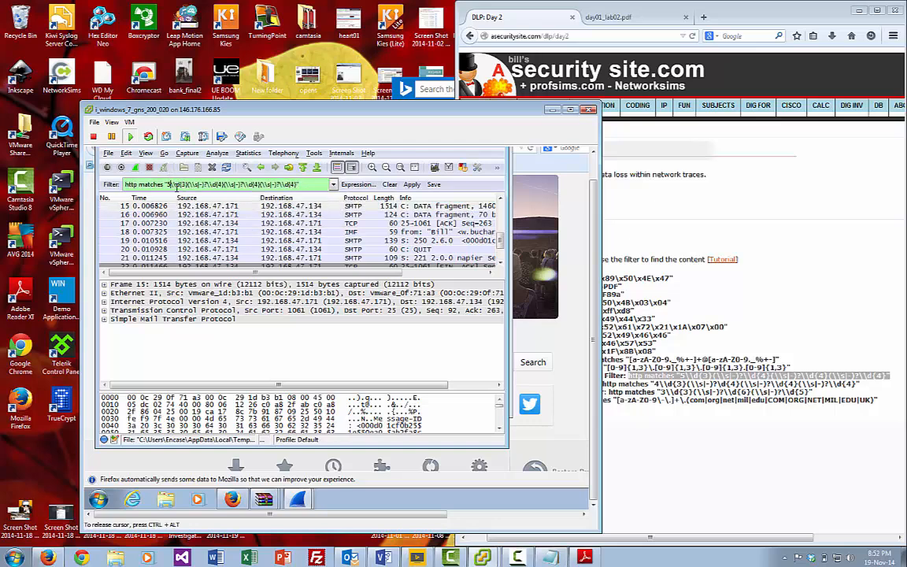
{"action": "type", "text": "[45"}
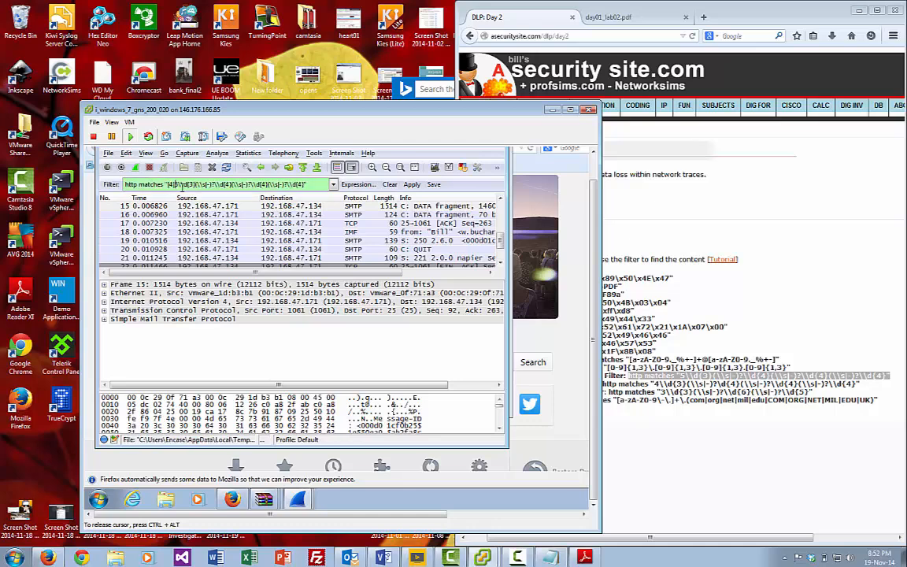
{"action": "type", "text": "]"}
{"action": "left_click", "coordinate": [411, 186]}
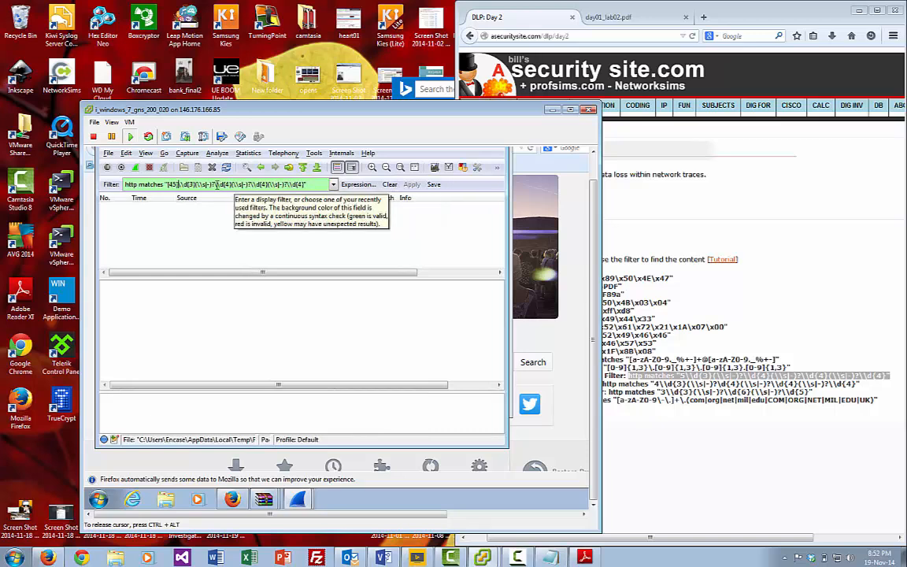
Step: Try the http card number filter with a single leading 4 instead of the digit set and apply it
{"action": "key", "text": "BackSpace"}
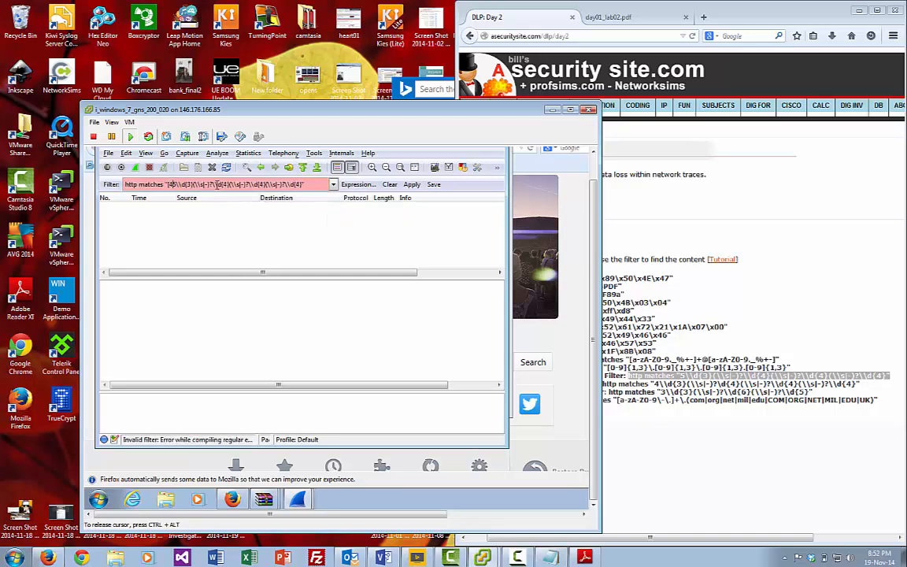
{"action": "key", "text": "BackSpace"}
{"action": "key", "text": "Left"}
{"action": "key", "text": "BackSpace"}
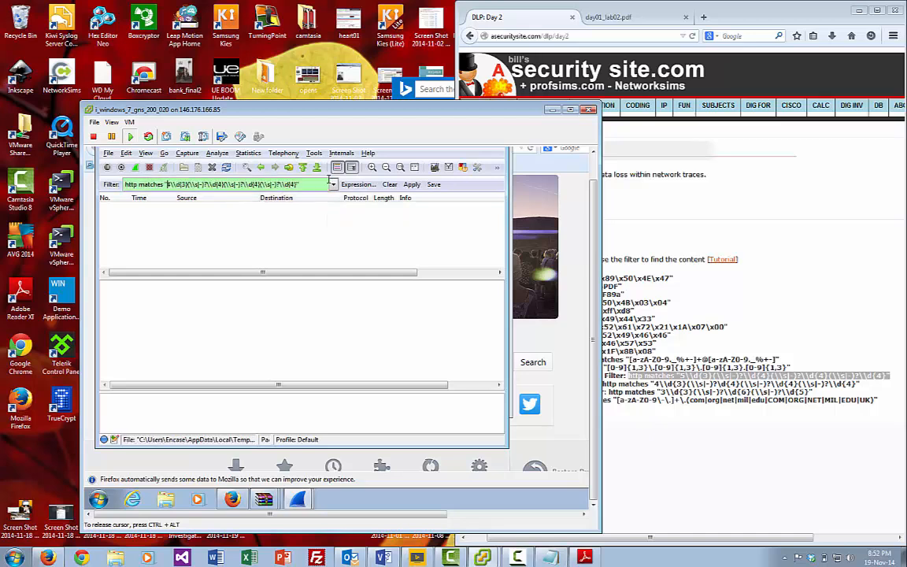
{"action": "left_click", "coordinate": [413, 185]}
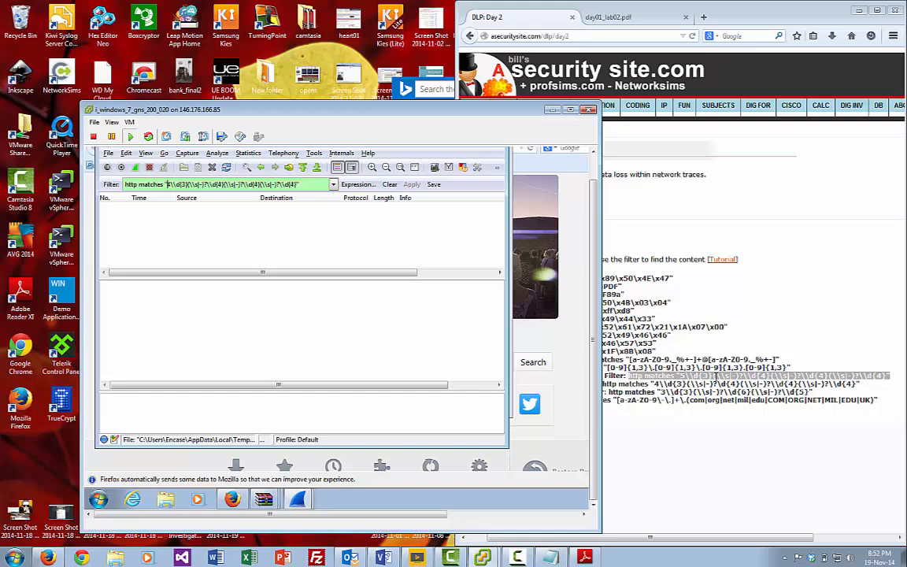
Step: Set the filter's protocol to smtp and its leading digit to [45], and apply it to find Visa and Mastercard numbers
{"action": "left_click", "coordinate": [619, 237]}
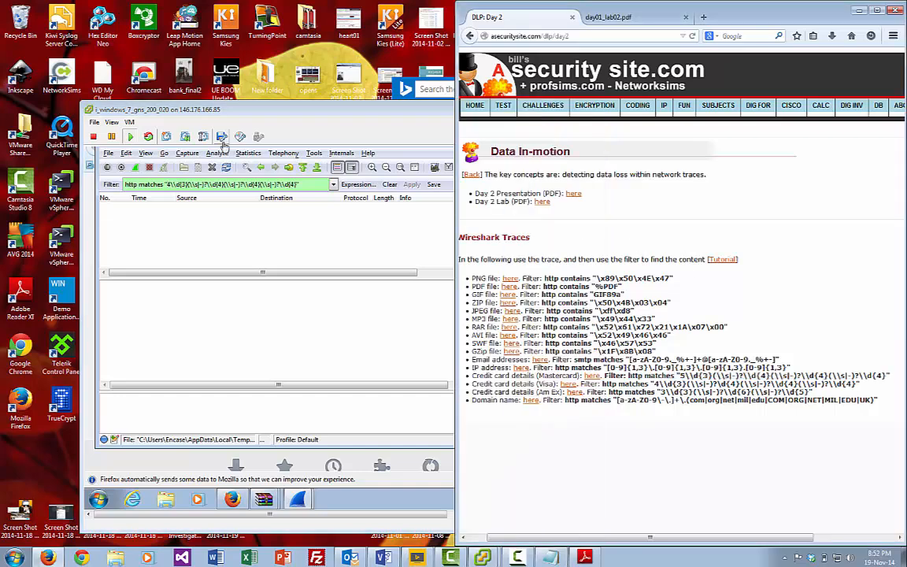
{"action": "left_click", "coordinate": [130, 185]}
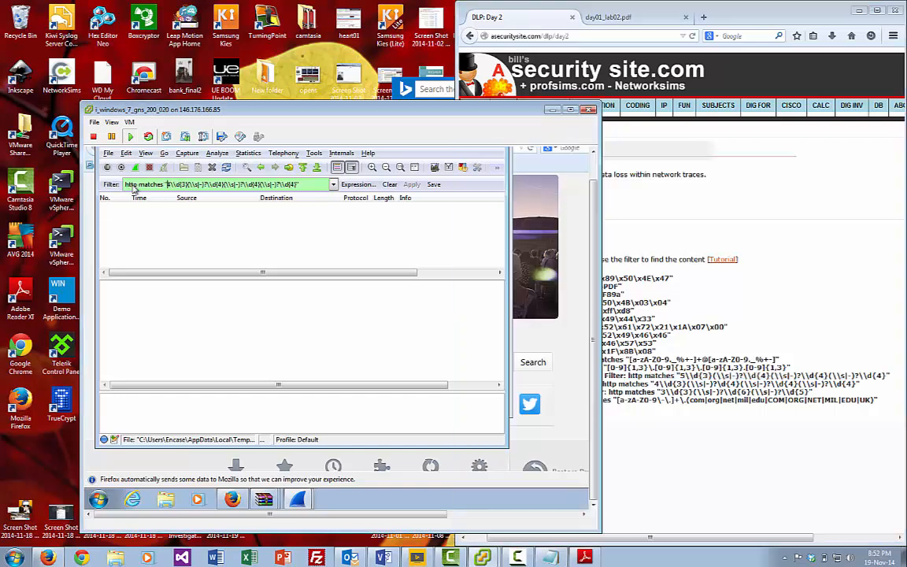
{"action": "double_click", "coordinate": [130, 184]}
{"action": "type", "text": "smtp"}
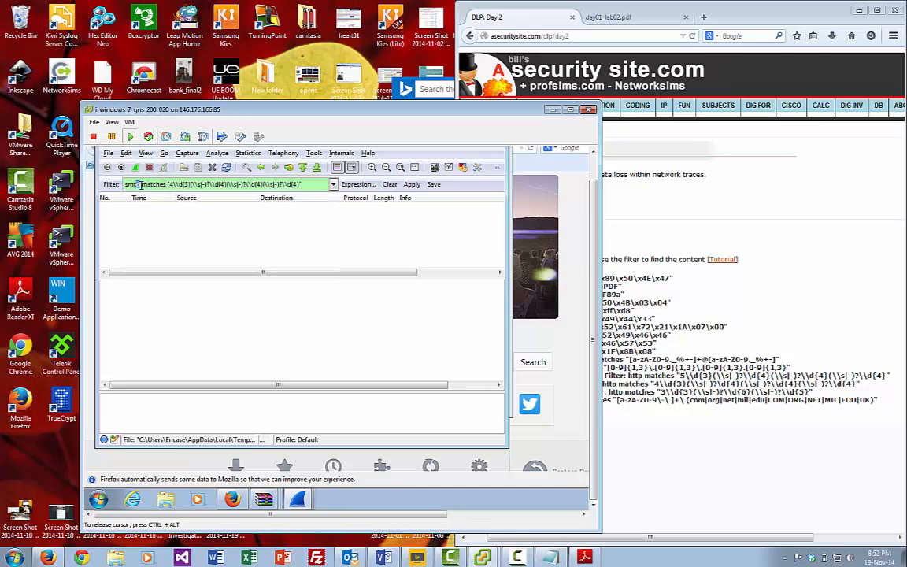
{"action": "left_click", "coordinate": [181, 185]}
{"action": "type", "text": "[4"}
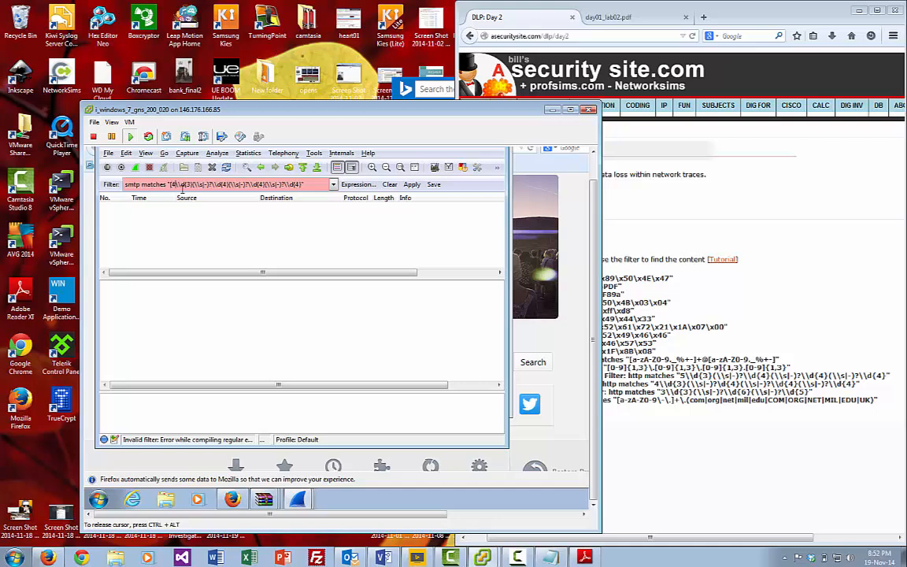
{"action": "type", "text": "5]"}
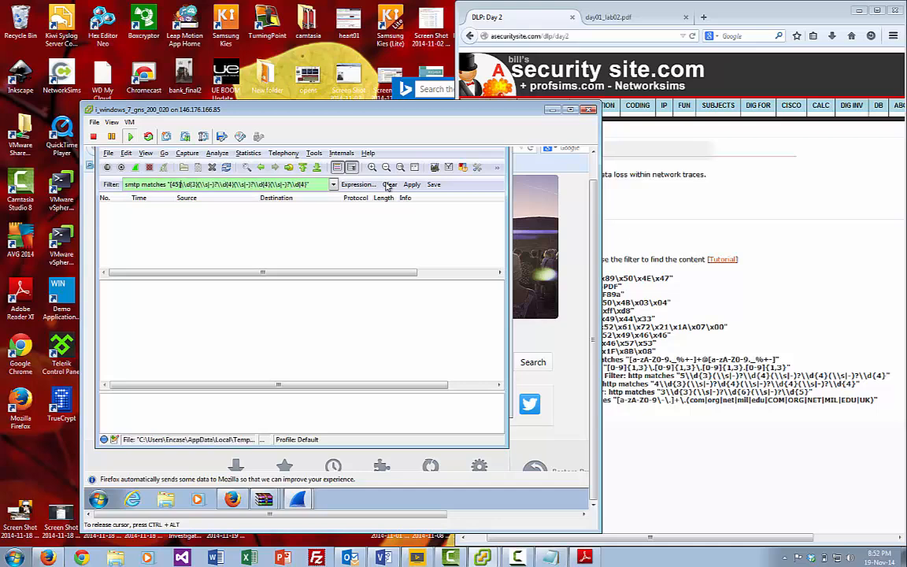
{"action": "left_click", "coordinate": [411, 185]}
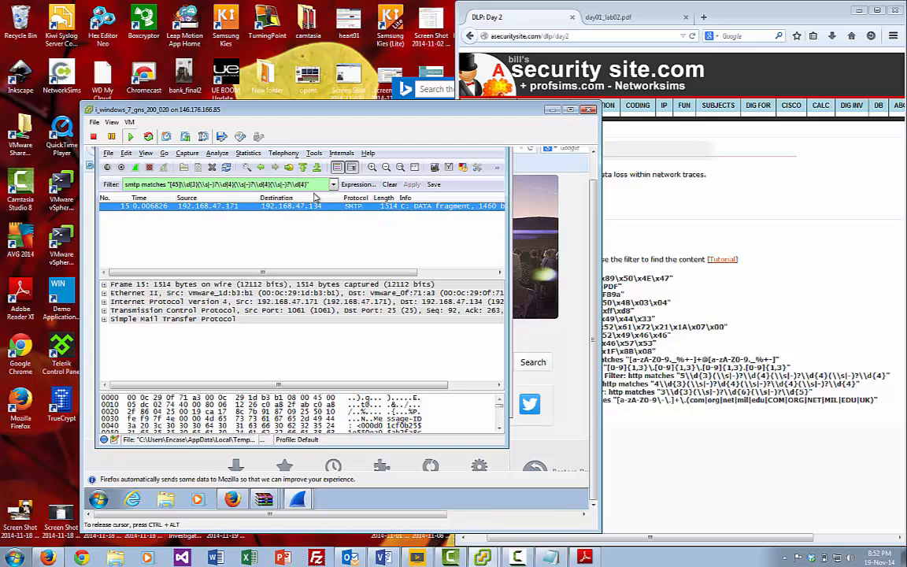
Step: Switch to the day01_lab02.pdf lab sheet and read through the example signatures table and the Tshark section with its task table
{"action": "left_click", "coordinate": [591, 90]}
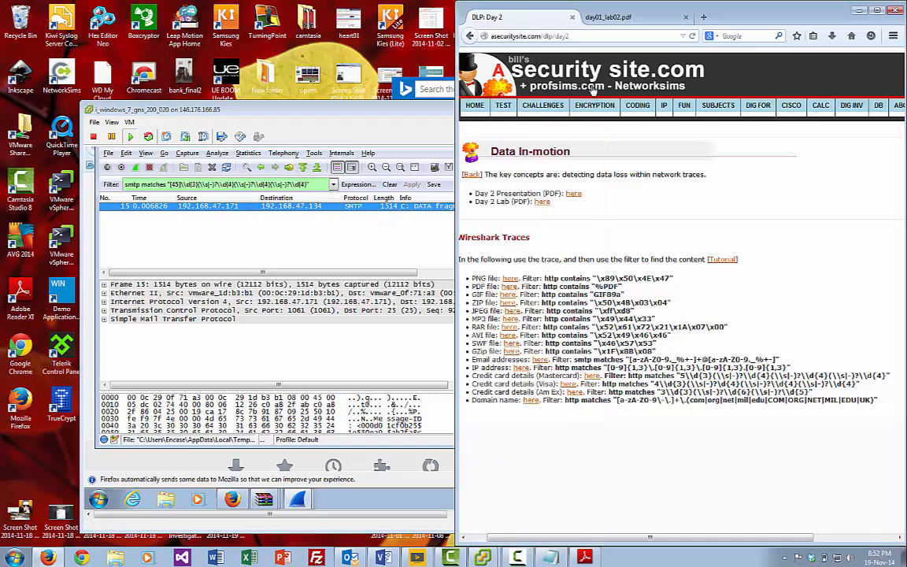
{"action": "left_click", "coordinate": [618, 18]}
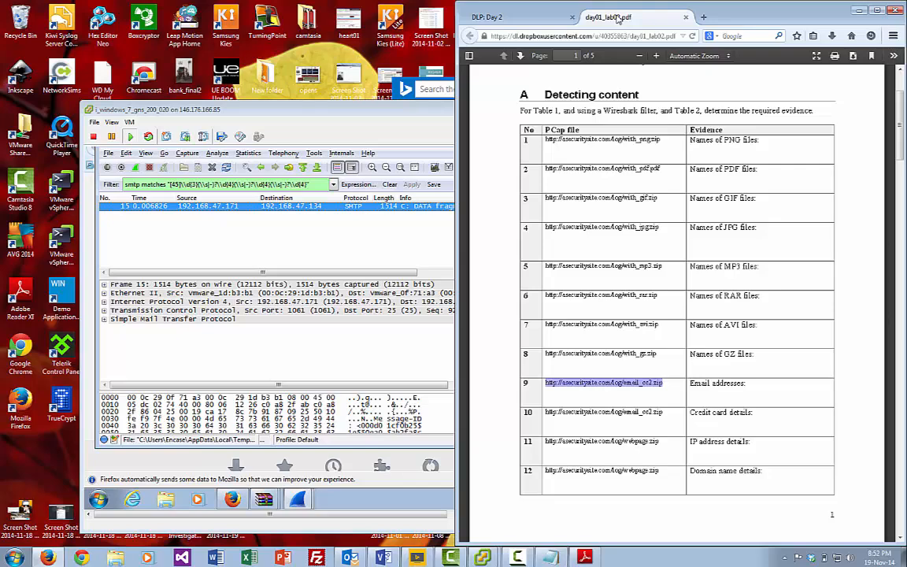
{"action": "scroll", "coordinate": [692, 441], "scroll_direction": "down", "scroll_amount": 1}
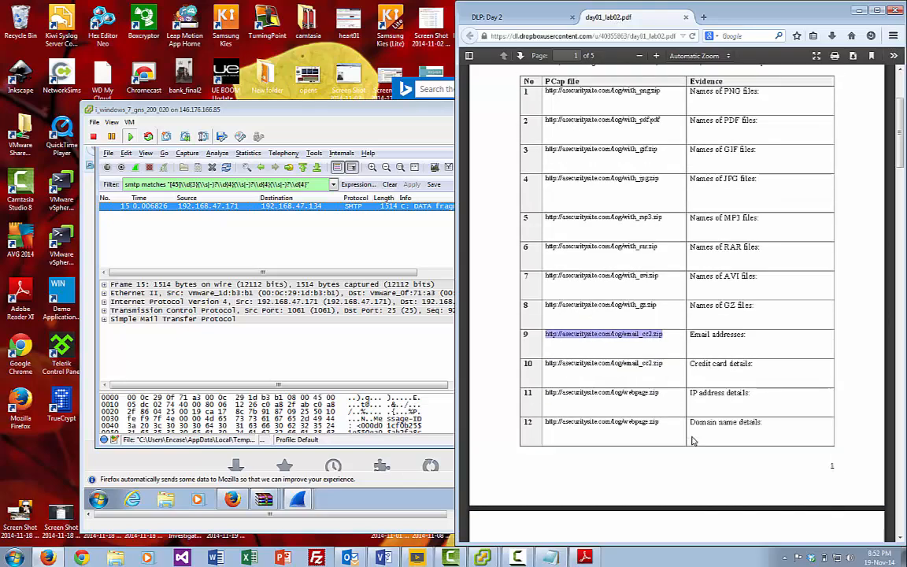
{"action": "scroll", "coordinate": [692, 441], "scroll_direction": "down", "scroll_amount": 5}
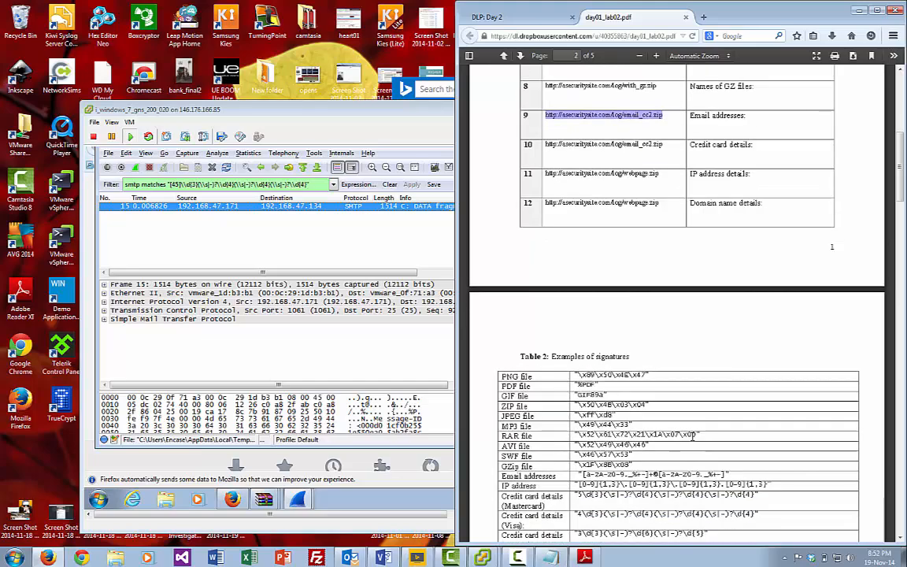
{"action": "scroll", "coordinate": [692, 438], "scroll_direction": "down", "scroll_amount": 2}
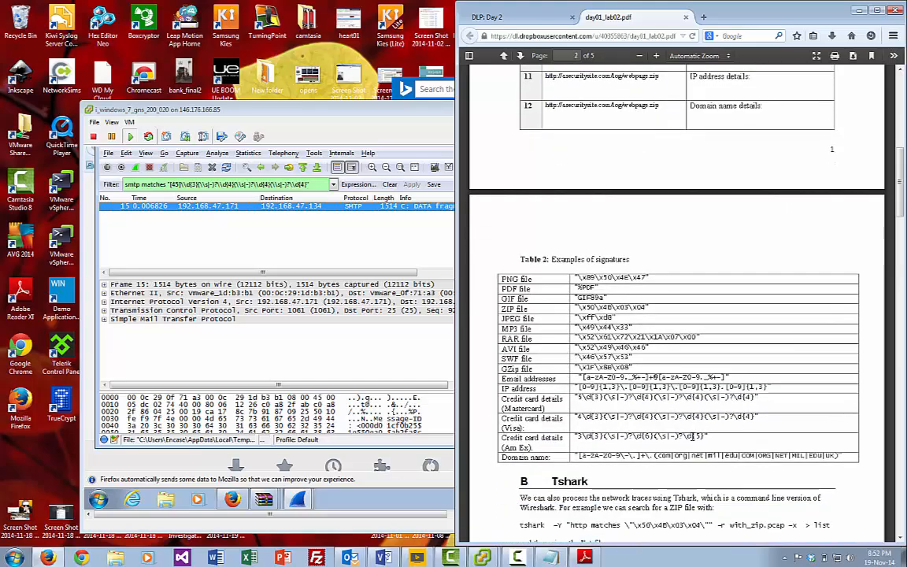
{"action": "scroll", "coordinate": [693, 437], "scroll_direction": "down", "scroll_amount": 3}
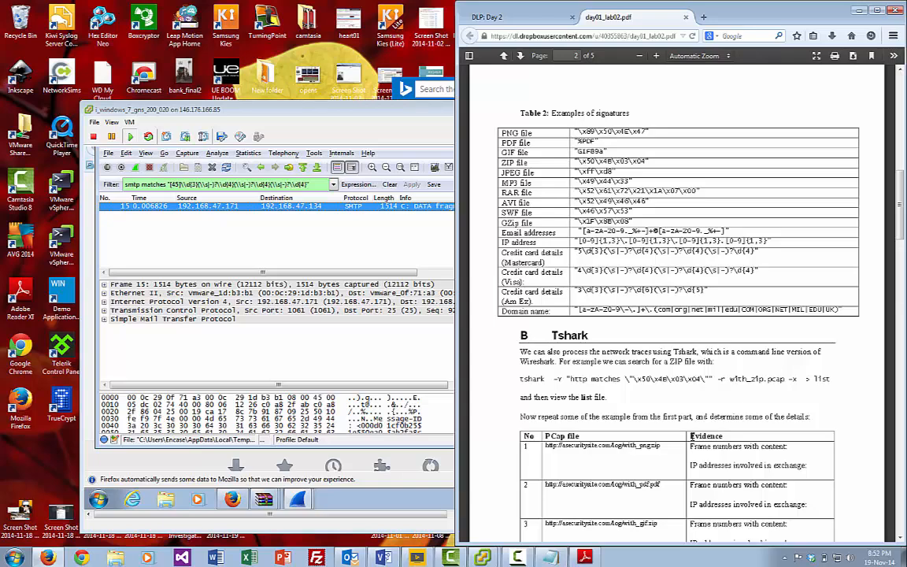
{"action": "scroll", "coordinate": [693, 437], "scroll_direction": "down", "scroll_amount": 1}
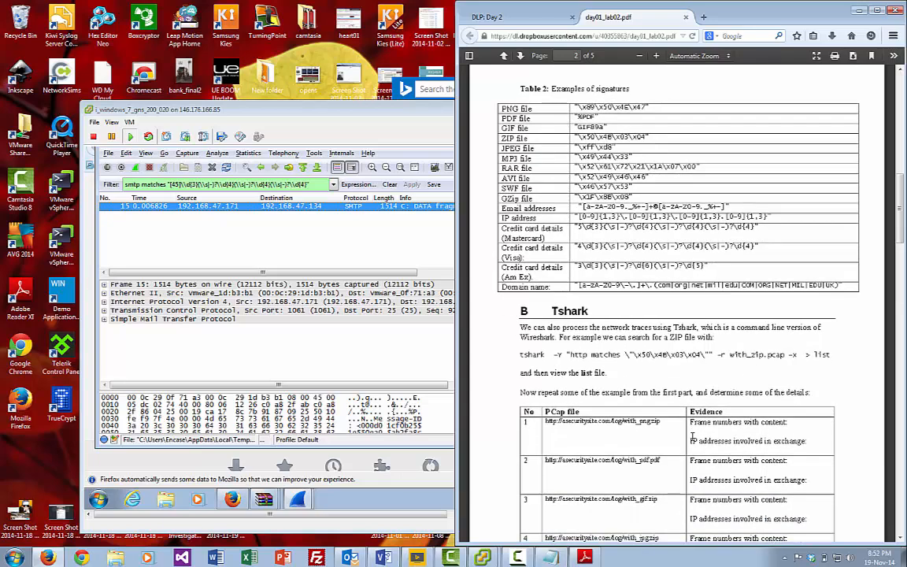
{"action": "scroll", "coordinate": [692, 437], "scroll_direction": "down", "scroll_amount": 3}
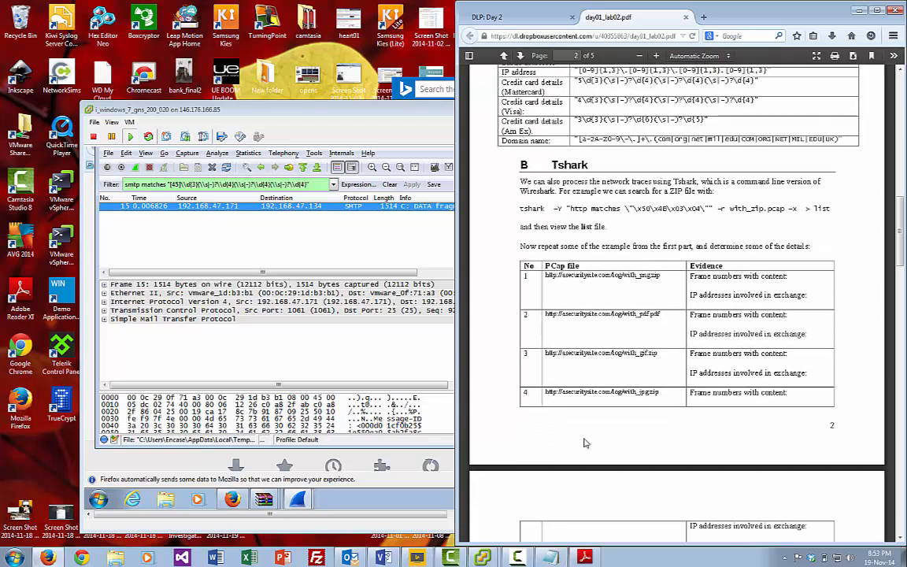
Step: Close the email_cc2.pcap capture in the virtual machine and dismiss the WinRAR purchase notice
{"action": "double_click", "coordinate": [275, 113]}
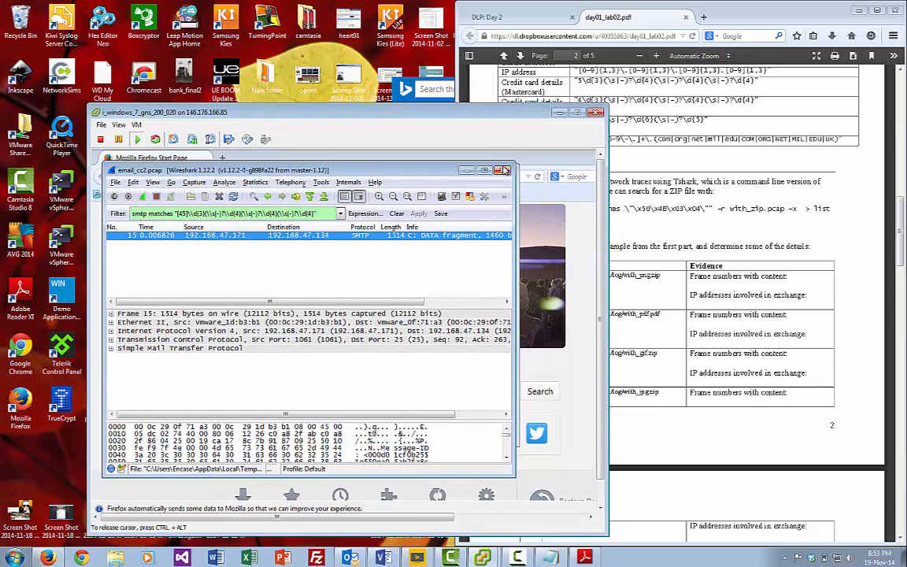
{"action": "left_click", "coordinate": [505, 172]}
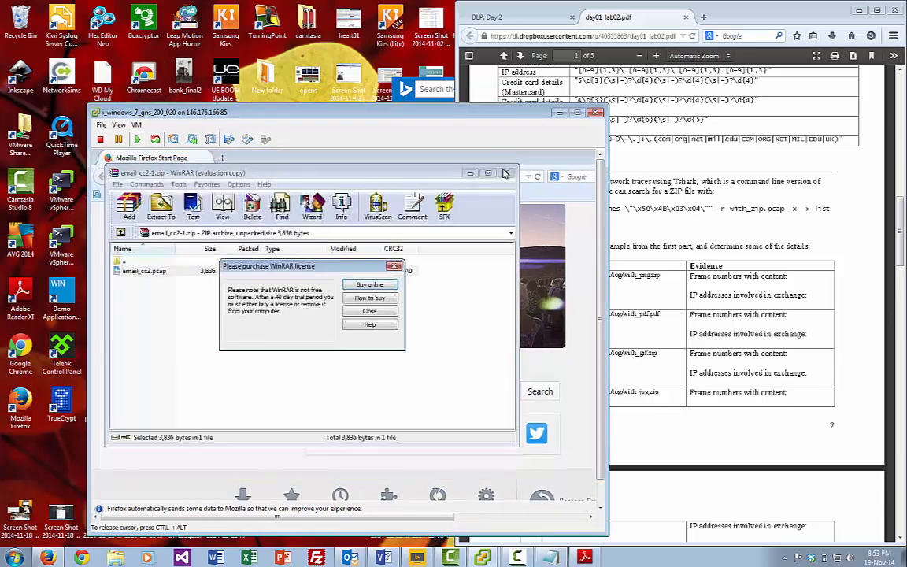
{"action": "left_click", "coordinate": [369, 312]}
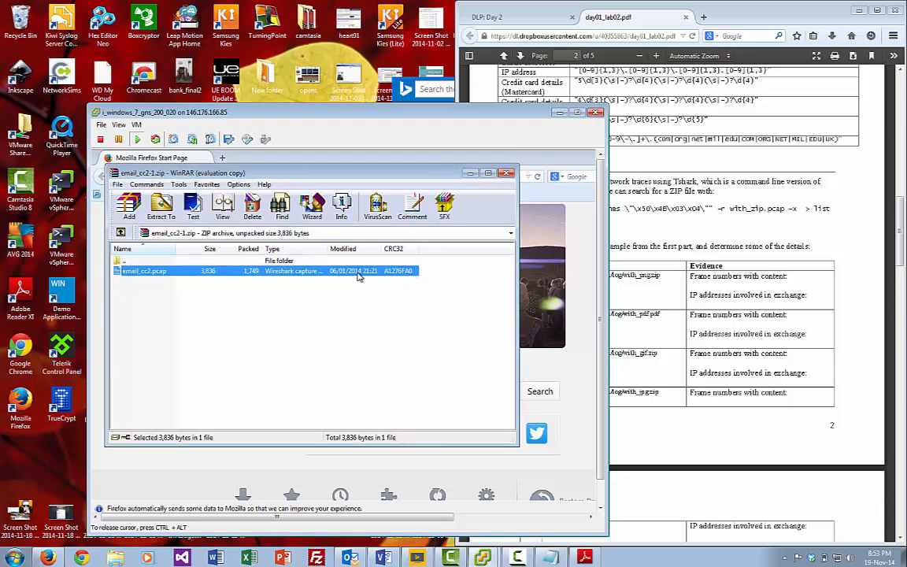
Step: Download asecuritysite.com/log/with_png.zip in the virtual machine's Firefox and open it with WinRAR archiver
{"action": "left_click", "coordinate": [100, 164]}
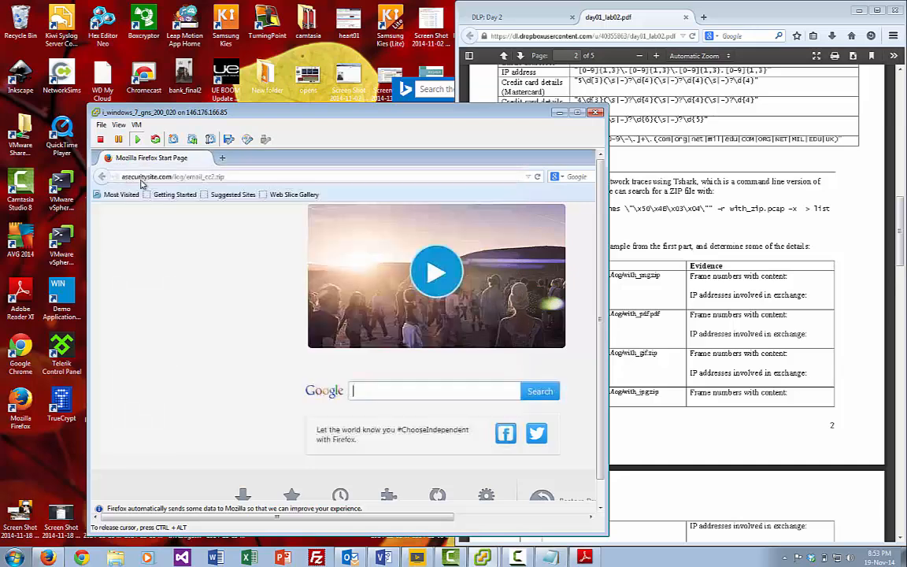
{"action": "left_click", "coordinate": [230, 176]}
{"action": "left_click", "coordinate": [243, 177]}
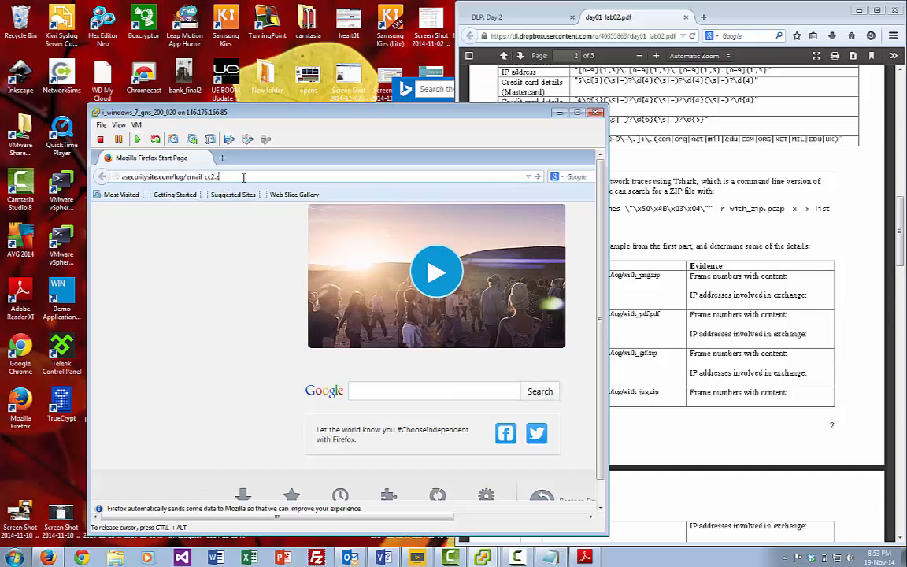
{"action": "key", "text": "BackSpace"}
{"action": "key", "text": "BackSpace"}
{"action": "key", "text": "BackSpace"}
{"action": "key", "text": "BackSpace"}
{"action": "type", "text": "with"}
{"action": "type", "text": "_png.zip"}
{"action": "key", "text": "Return"}
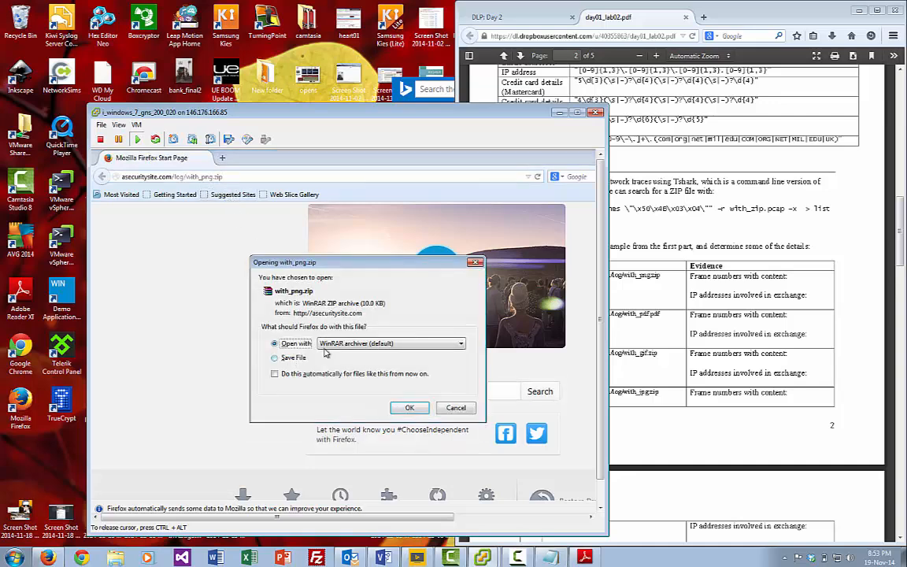
{"action": "key", "text": "Return"}
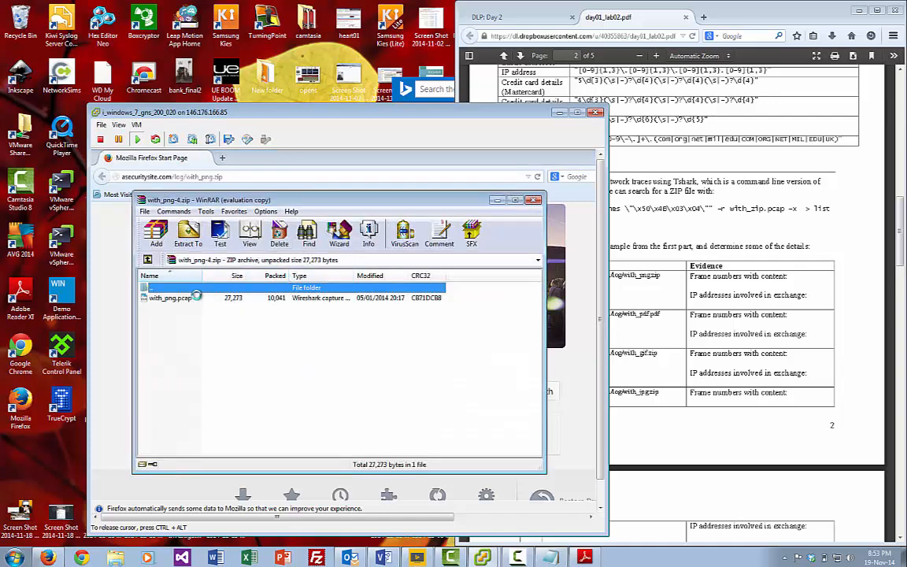
Step: Extract with_png.pcap from the with_png-4.zip archive to c:\
{"action": "left_click", "coordinate": [395, 339]}
{"action": "left_click", "coordinate": [169, 297]}
{"action": "left_click", "coordinate": [187, 232]}
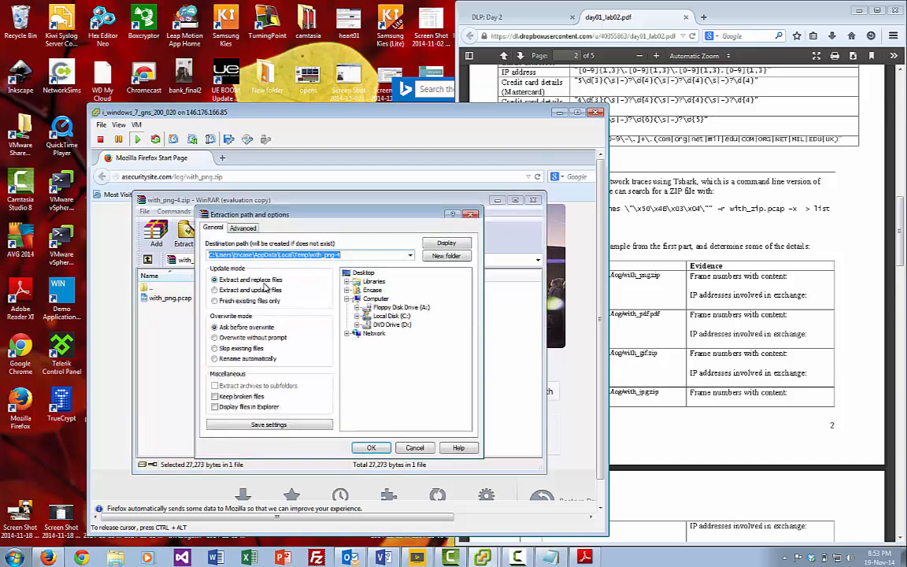
{"action": "type", "text": "c:"}
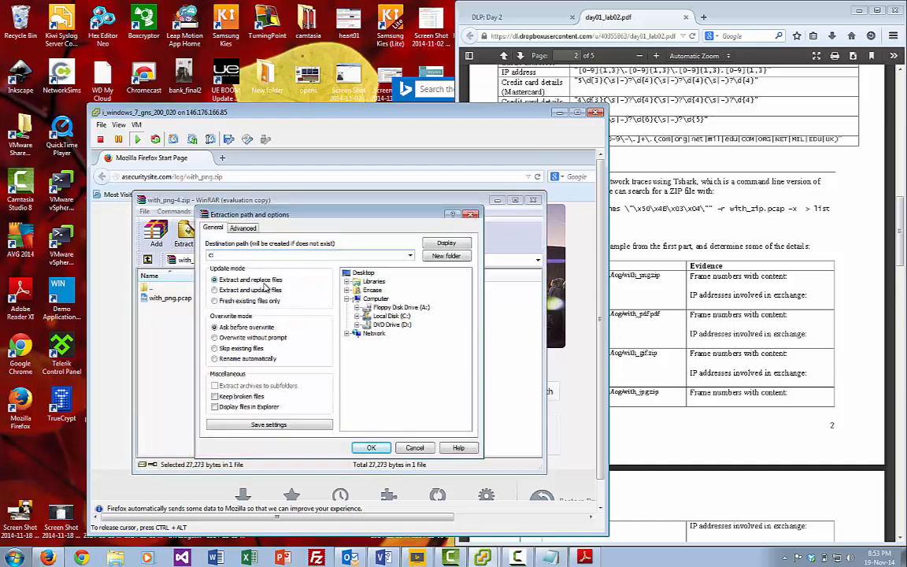
{"action": "type", "text": "\\"}
{"action": "key", "text": "Return"}
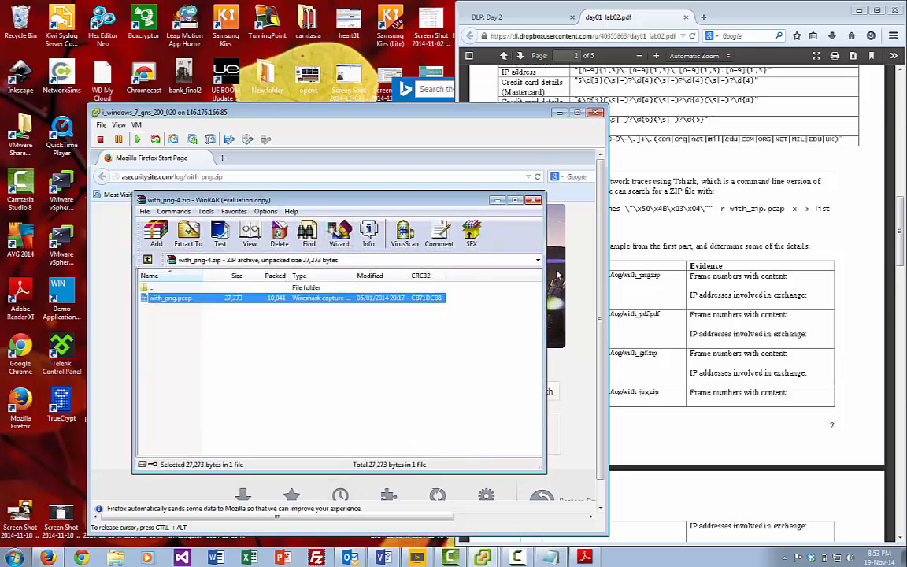
Step: Open a command prompt in the virtual machine using cmd, bring it into focus and clear its screen with cls
{"action": "scroll", "coordinate": [602, 368], "scroll_direction": "down", "scroll_amount": 2}
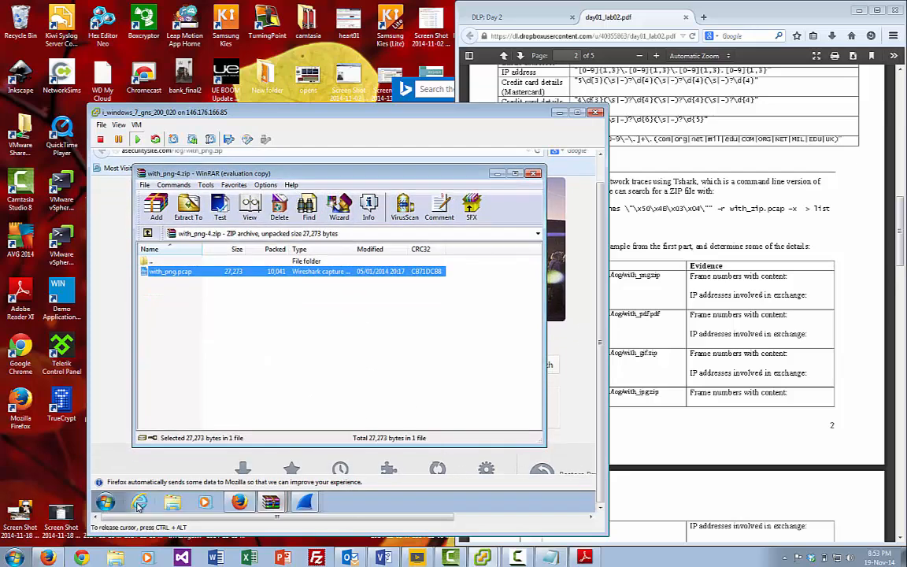
{"action": "left_click", "coordinate": [106, 502]}
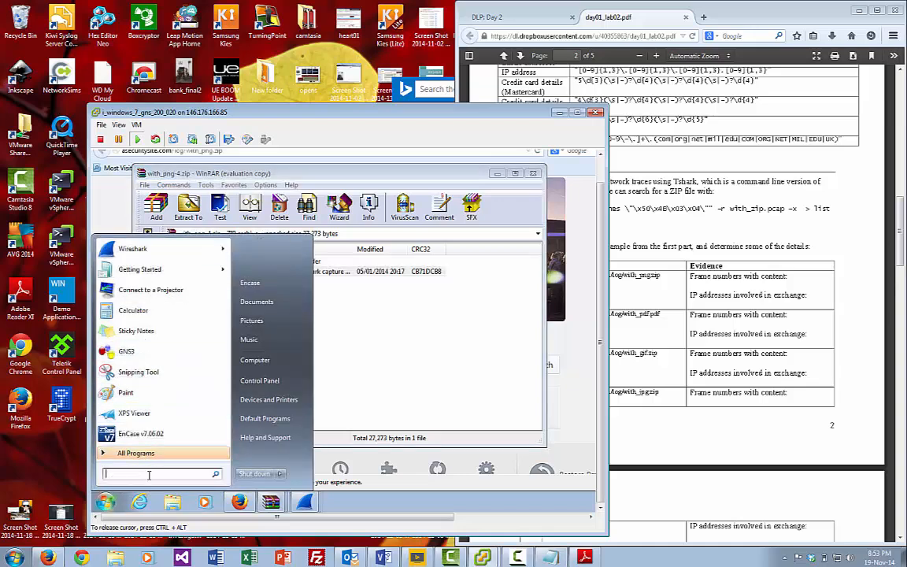
{"action": "type", "text": "cmd"}
{"action": "key", "text": "Return"}
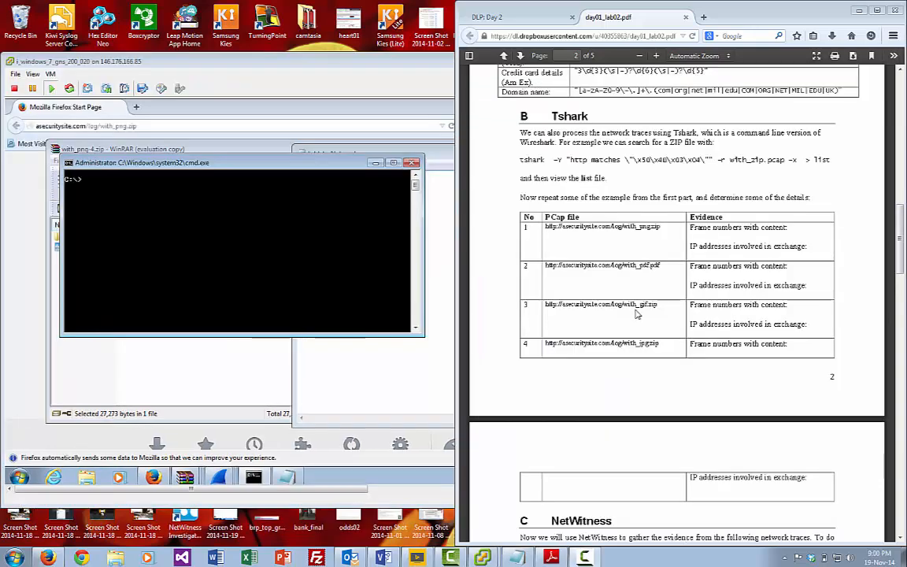
{"action": "left_click_drag", "start_coordinate": [455, 192], "coordinate": [582, 189]}
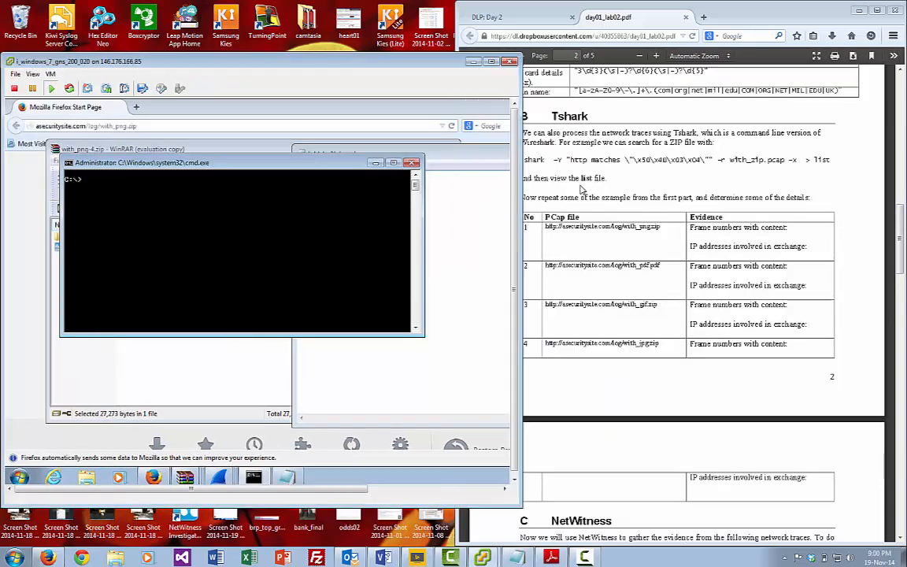
{"action": "left_click", "coordinate": [189, 233]}
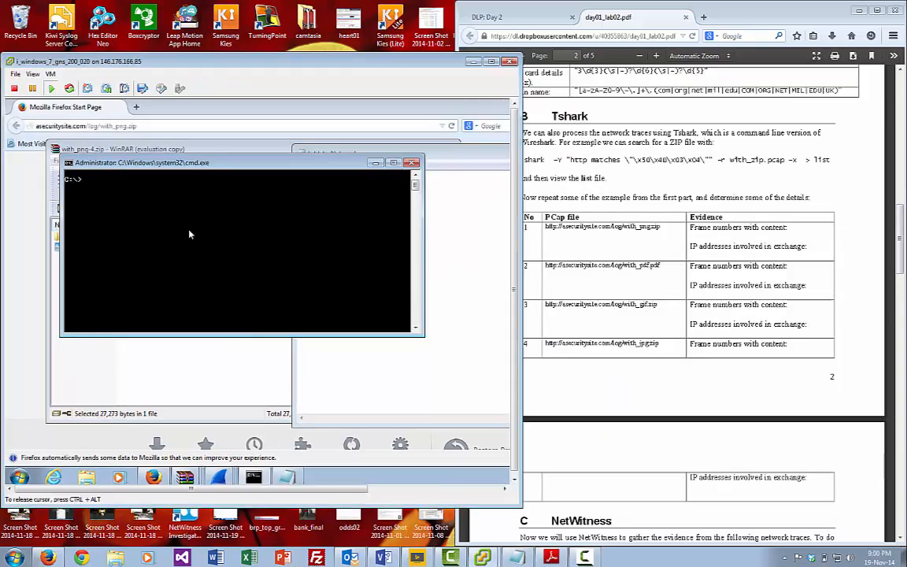
{"action": "type", "text": "cls"}
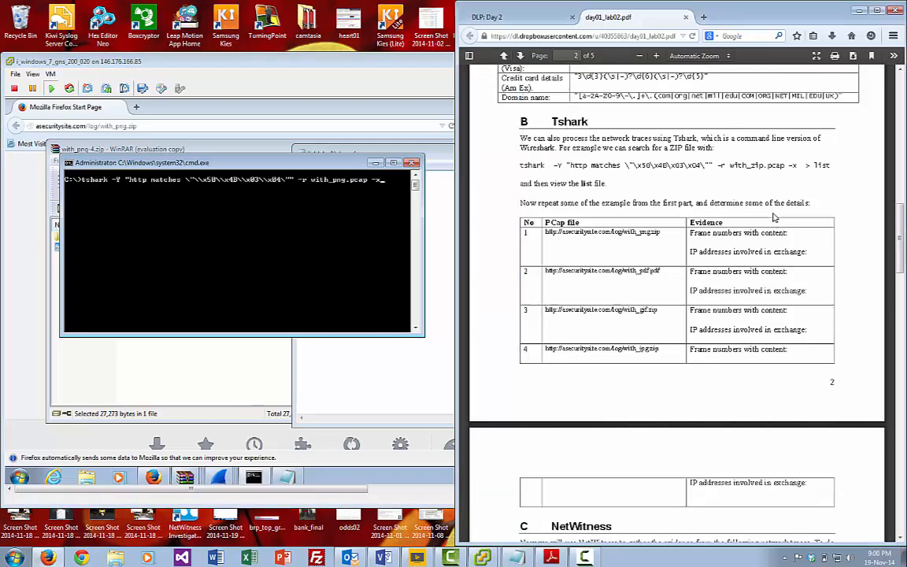
Step: Look up the PNG signature in the lab sheet's Table 2 and set the tshark filter's first signature byte to 89
{"action": "scroll", "coordinate": [773, 218], "scroll_direction": "up", "scroll_amount": 4}
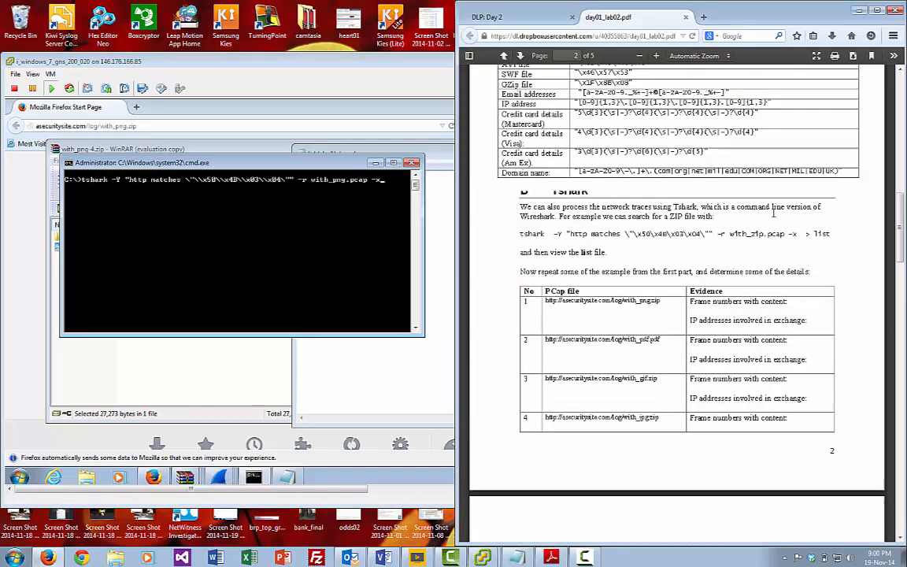
{"action": "scroll", "coordinate": [773, 218], "scroll_direction": "up", "scroll_amount": 1}
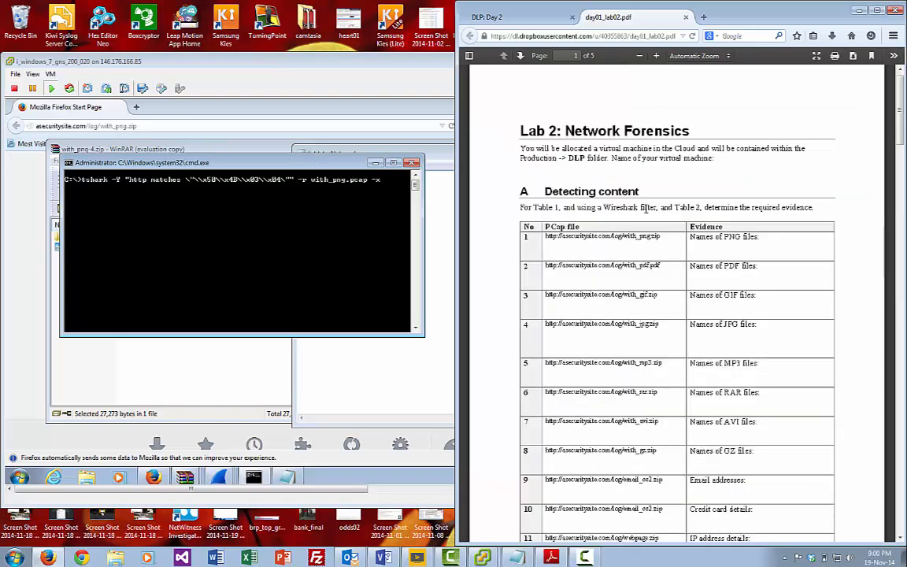
{"action": "scroll", "coordinate": [645, 208], "scroll_direction": "down", "scroll_amount": 10}
{"action": "scroll", "coordinate": [645, 187], "scroll_direction": "down", "scroll_amount": 6}
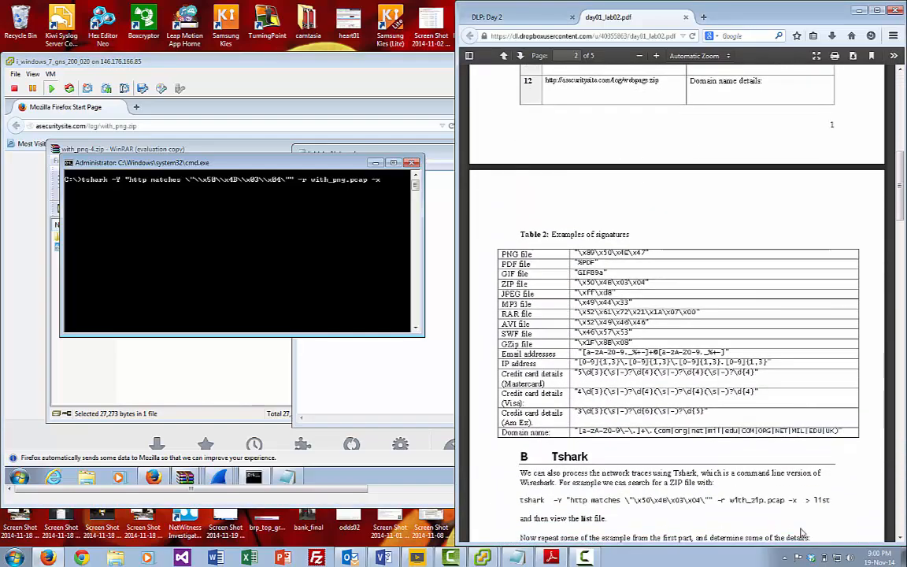
{"action": "left_click", "coordinate": [197, 369]}
{"action": "left_click", "coordinate": [197, 368]}
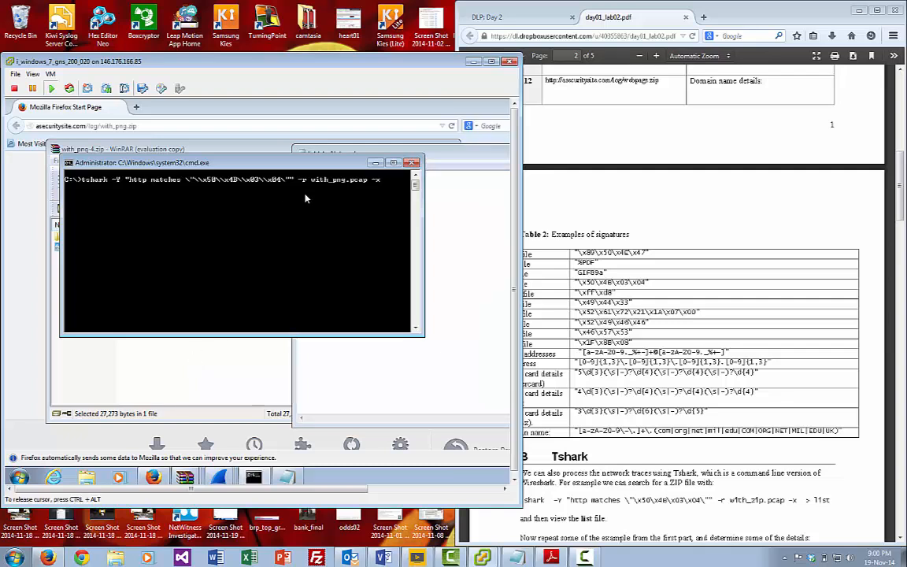
{"action": "key", "text": "BackSpace"}
{"action": "key", "text": "BackSpace"}
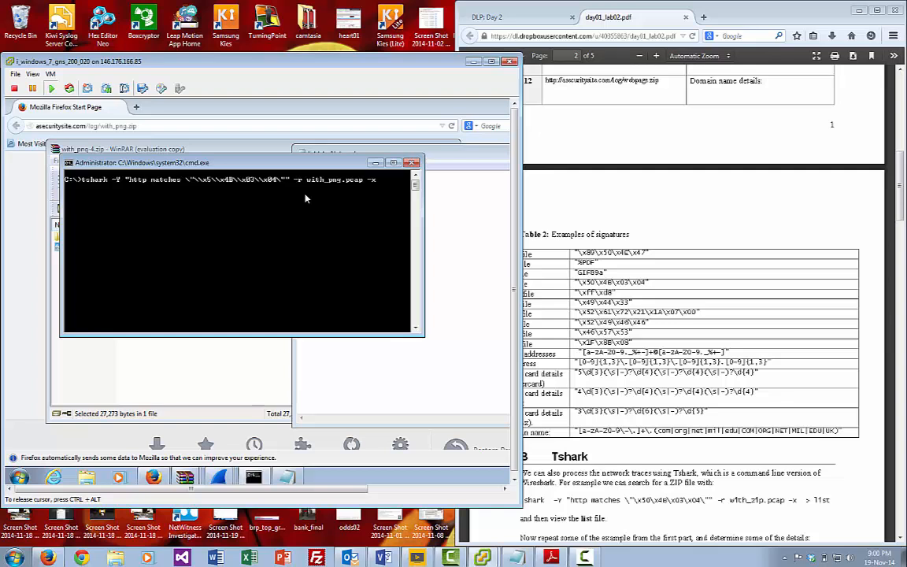
{"action": "type", "text": "89"}
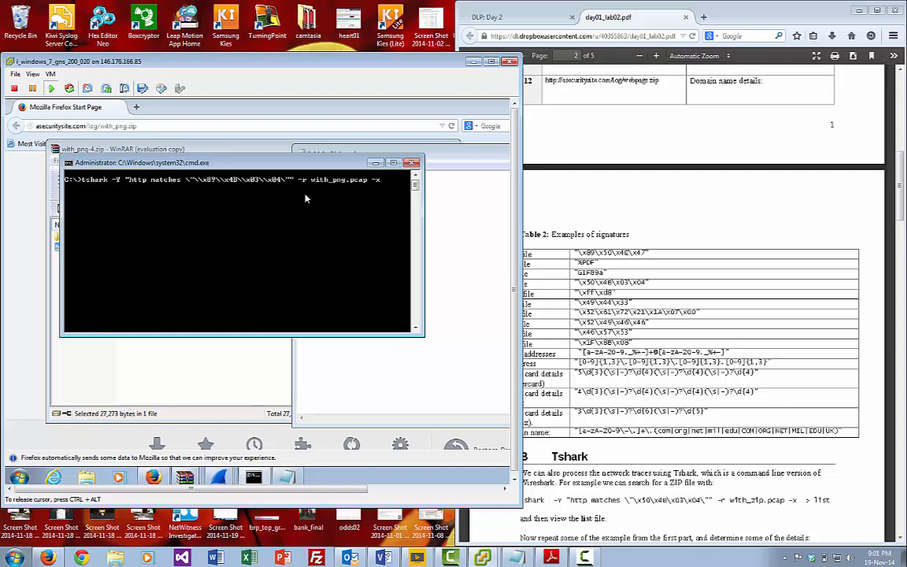
Step: Set the tshark filter's second signature byte to 50 and remove the doubled backslashes before the first two bytes
{"action": "key", "text": "BackSpace"}
{"action": "key", "text": "BackSpace"}
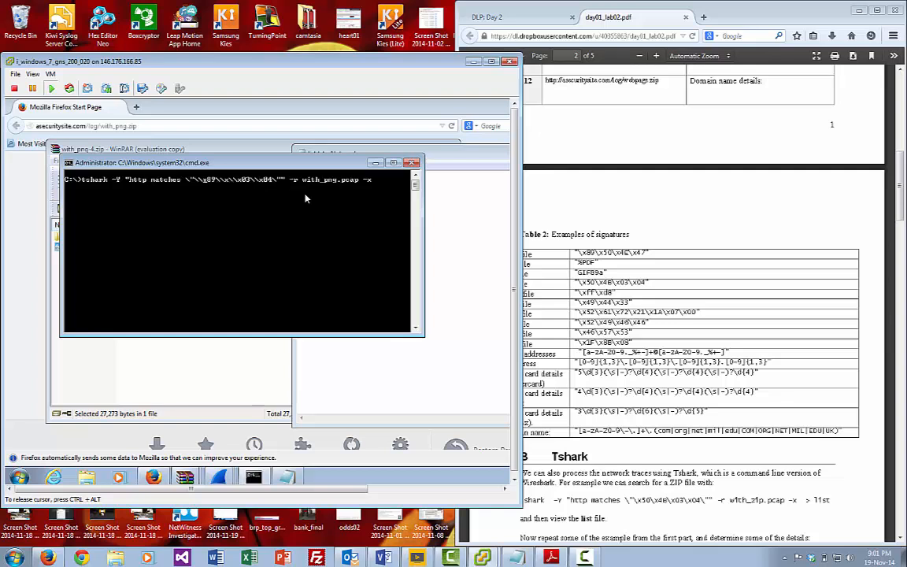
{"action": "key", "text": "BackSpace"}
{"action": "key", "text": "Right"}
{"action": "key", "text": "Right"}
{"action": "key", "text": "Right"}
{"action": "key", "text": "Right"}
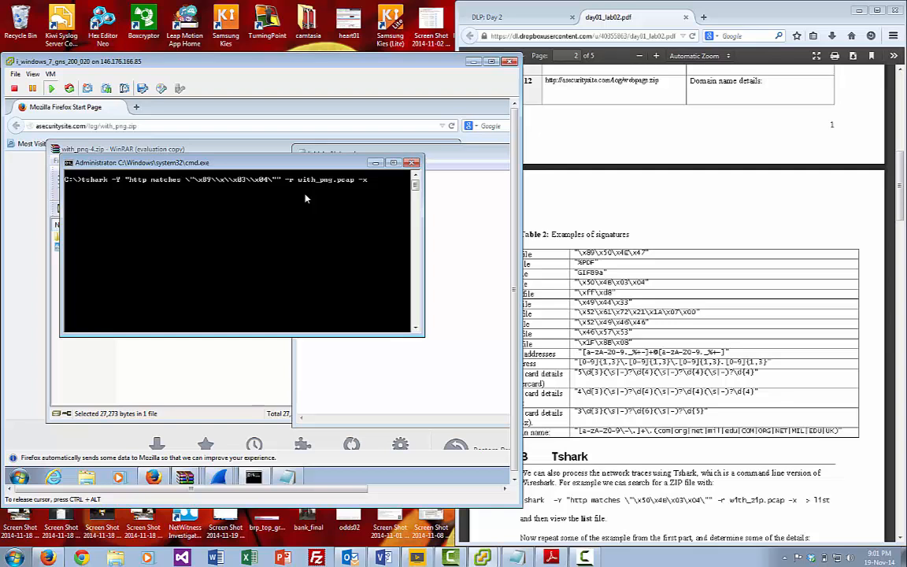
{"action": "key", "text": "BackSpace"}
{"action": "type", "text": "50"}
Step: Complete the signature as \x89\x50\x4E\x47, append -V > list.txt after -x, and run the tshark command on with_png.pcap
{"action": "key", "text": "Escape"}
{"action": "key", "text": "Up"}
{"action": "type", "text": "E"}
{"action": "key", "text": "Delete"}
{"action": "key", "text": "Delete"}
{"action": "key", "text": "Delete"}
{"action": "type", "text": "47"}
{"action": "key", "text": "BackSpace"}
{"action": "key", "text": "BackSpace"}
{"action": "type", "text": "list.txt"}
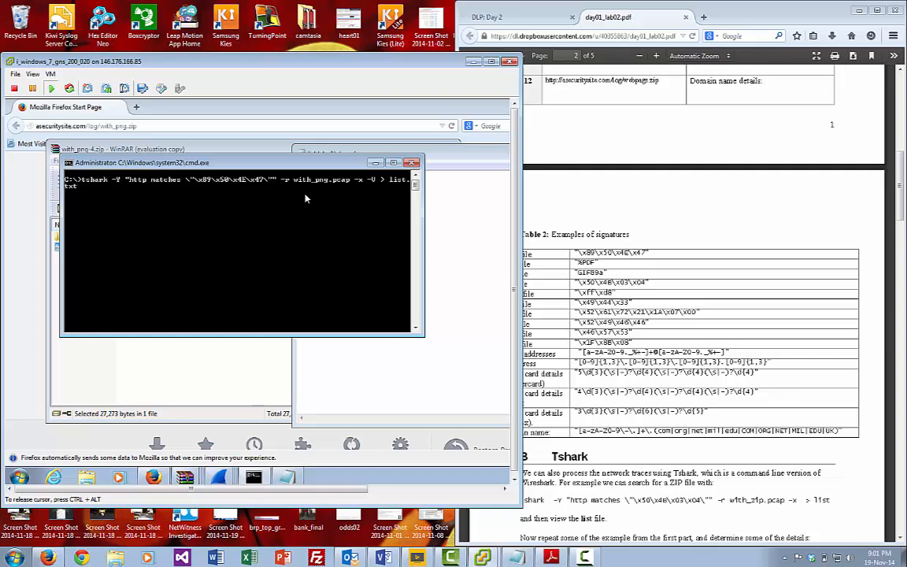
{"action": "key", "text": "Return"}
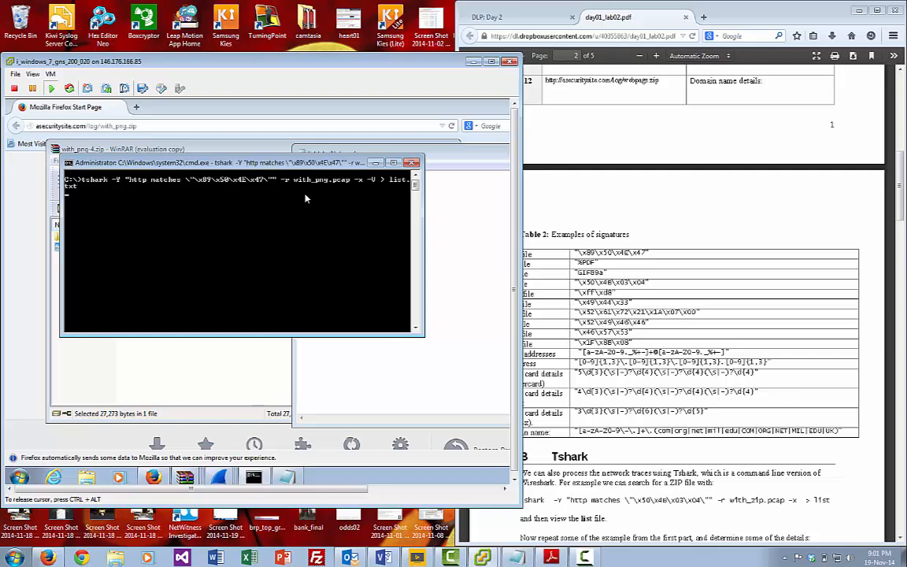
Step: Print the list file in the command prompt and open list.txt in Notepad
{"action": "type", "text": "type "}
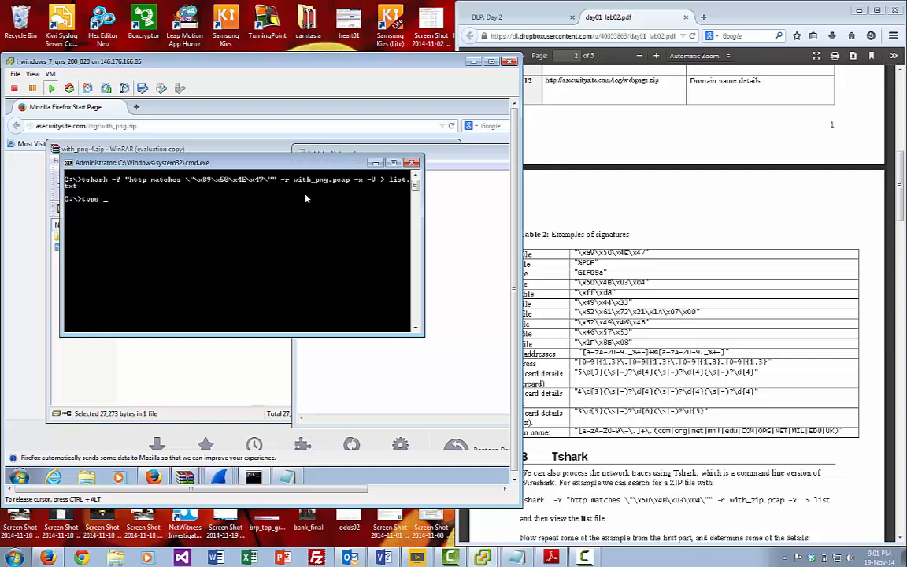
{"action": "type", "text": "list"}
{"action": "key", "text": "Return"}
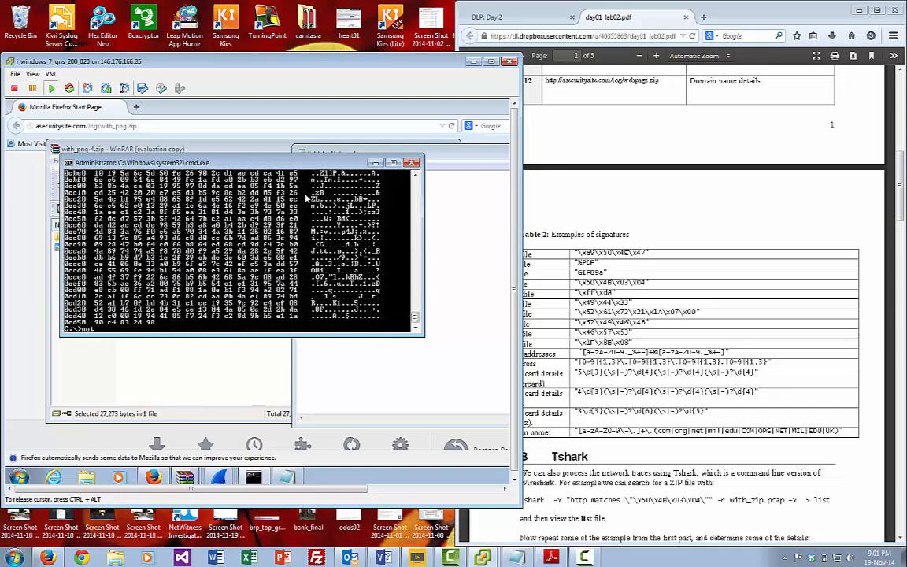
{"action": "type", "text": "notepad list.txt"}
{"action": "key", "text": "Return"}
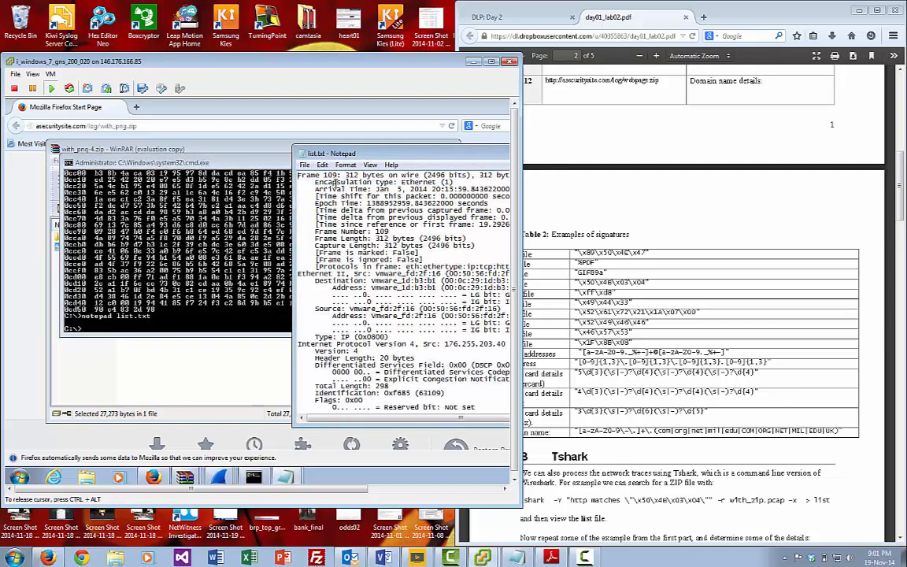
Step: Examine list.txt for the frame number, the source and destination IP addresses, and the HTTP and PNG details
{"action": "left_click", "coordinate": [252, 223]}
{"action": "left_click", "coordinate": [296, 353]}
{"action": "left_click_drag", "start_coordinate": [295, 354], "coordinate": [129, 291]}
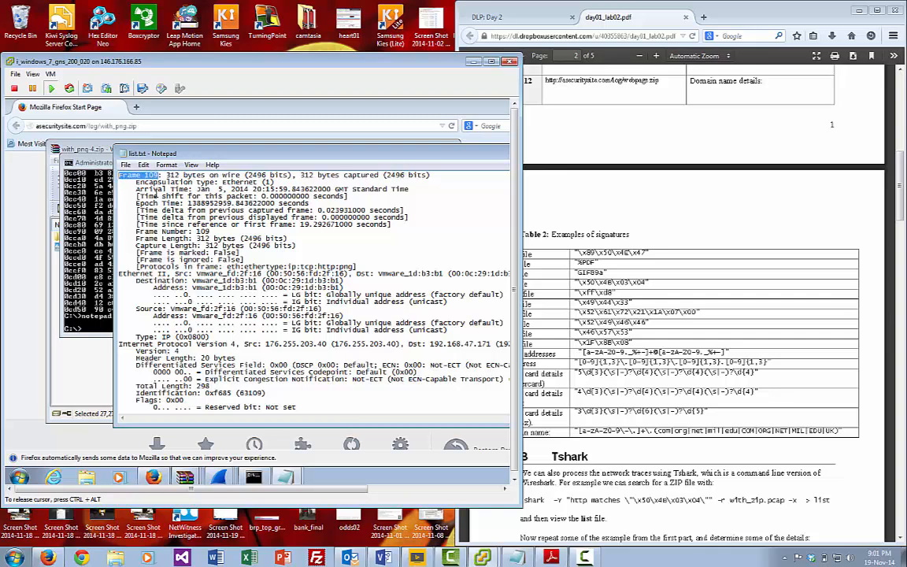
{"action": "scroll", "coordinate": [204, 224], "scroll_direction": "down", "scroll_amount": 5}
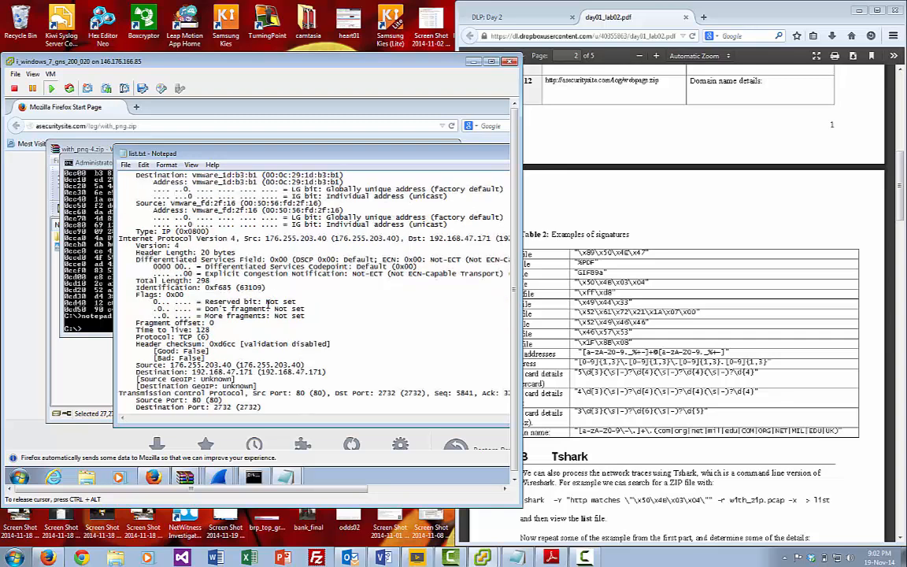
{"action": "scroll", "coordinate": [304, 386], "scroll_direction": "down", "scroll_amount": 2}
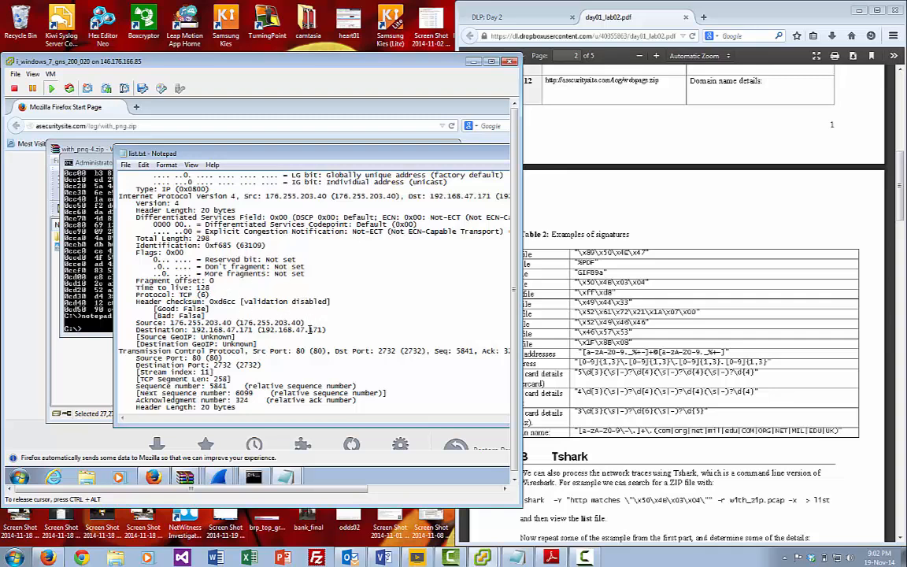
{"action": "left_click_drag", "start_coordinate": [232, 314], "coordinate": [171, 322]}
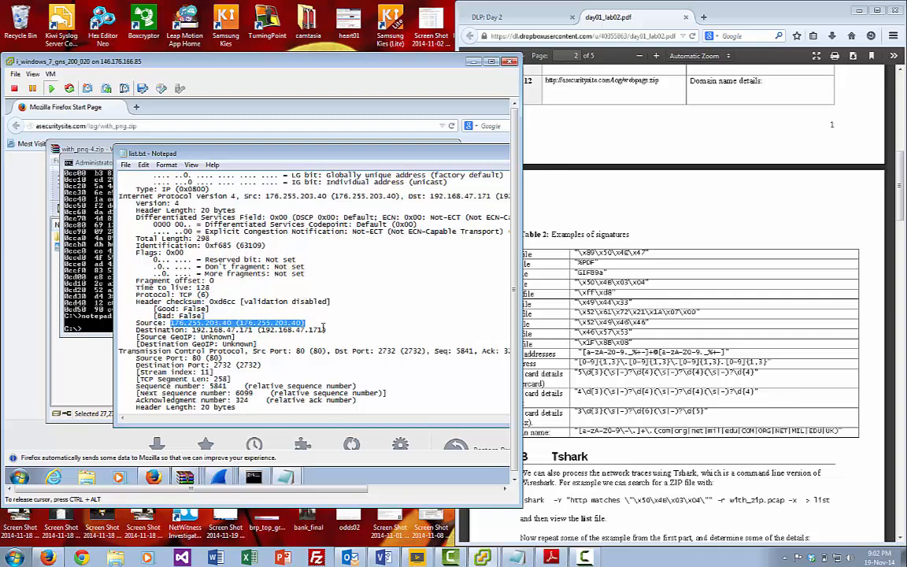
{"action": "left_click_drag", "start_coordinate": [339, 329], "coordinate": [184, 334]}
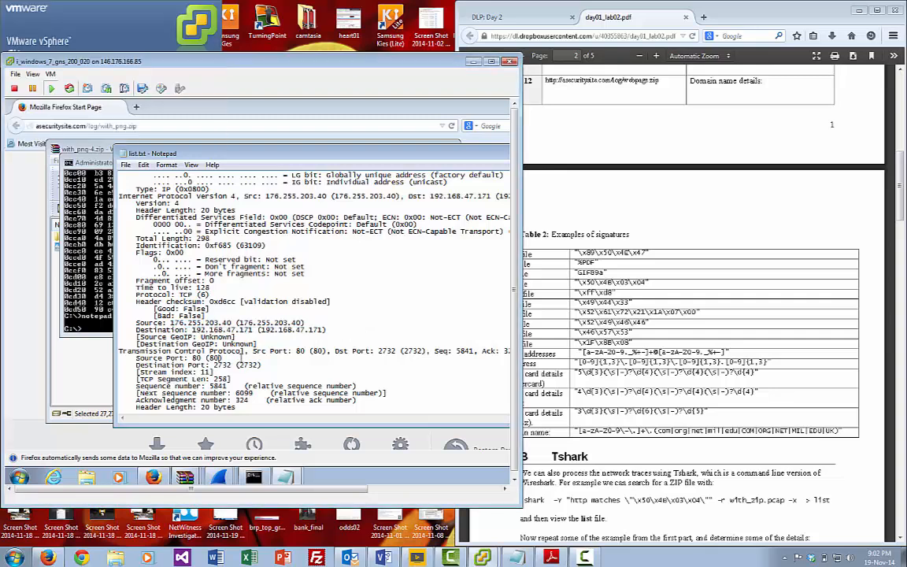
{"action": "scroll", "coordinate": [244, 361], "scroll_direction": "down", "scroll_amount": 3}
{"action": "scroll", "coordinate": [244, 360], "scroll_direction": "down", "scroll_amount": 14}
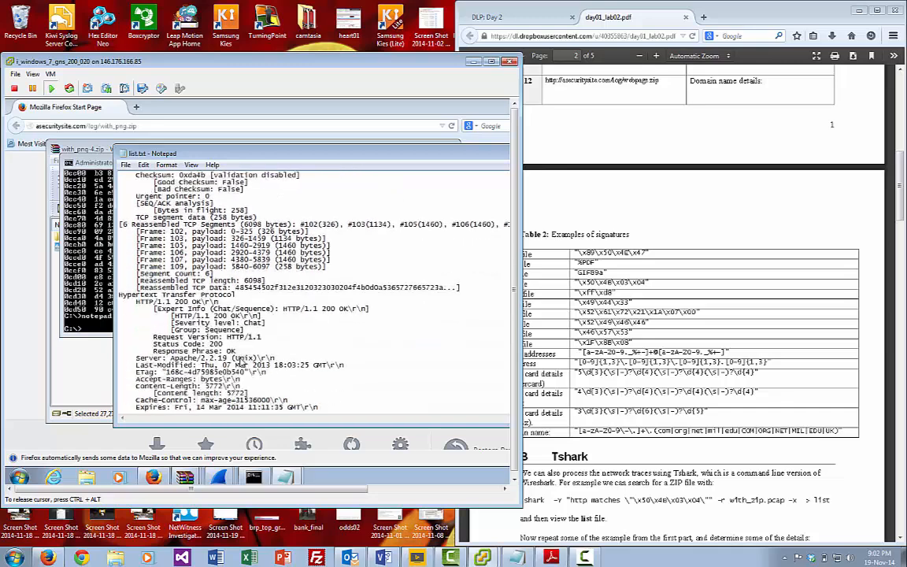
{"action": "scroll", "coordinate": [244, 361], "scroll_direction": "down", "scroll_amount": 3}
{"action": "scroll", "coordinate": [241, 360], "scroll_direction": "down", "scroll_amount": 11}
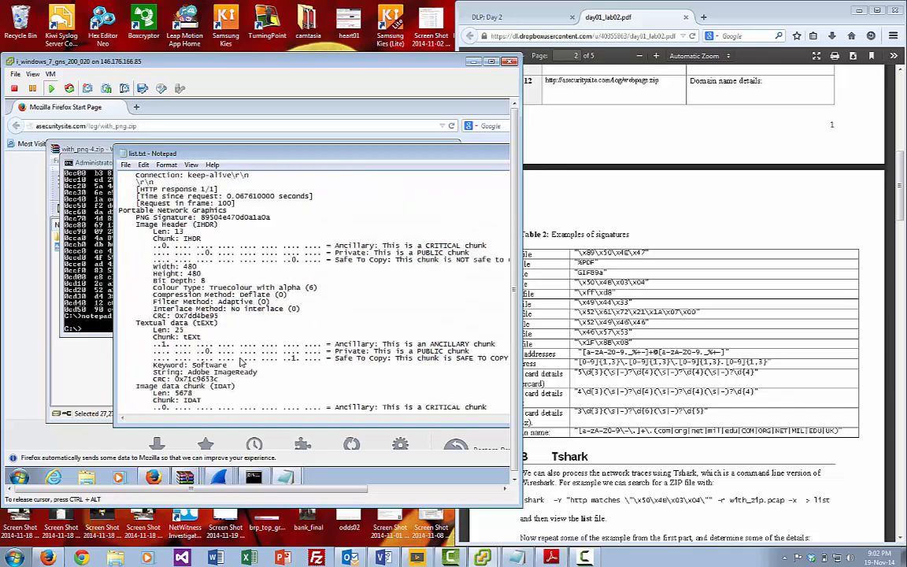
{"action": "scroll", "coordinate": [241, 361], "scroll_direction": "up", "scroll_amount": 20}
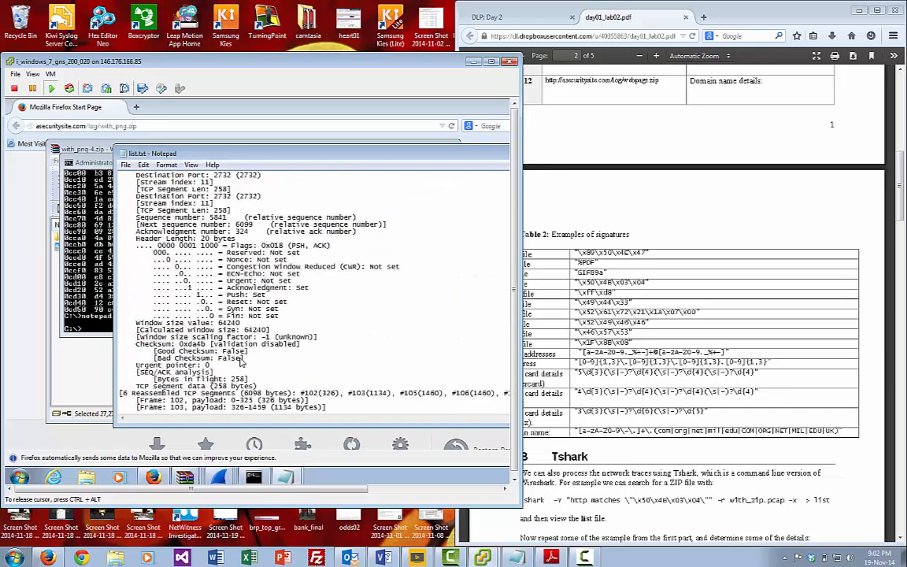
Step: Read on in the lab sheet through the remaining Tshark tasks to section C, NetWitness
{"action": "left_click", "coordinate": [661, 516]}
{"action": "scroll", "coordinate": [661, 516], "scroll_direction": "down", "scroll_amount": 5}
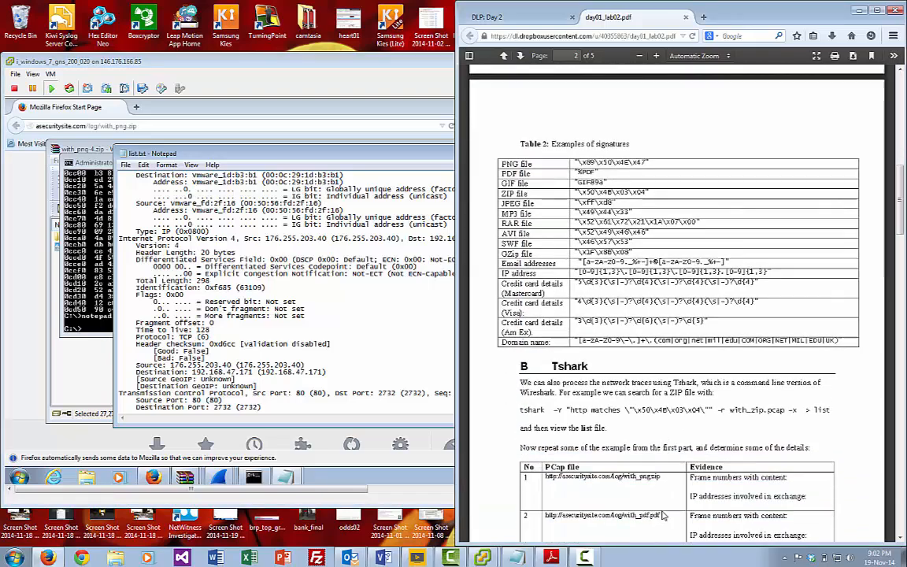
{"action": "scroll", "coordinate": [661, 515], "scroll_direction": "down", "scroll_amount": 7}
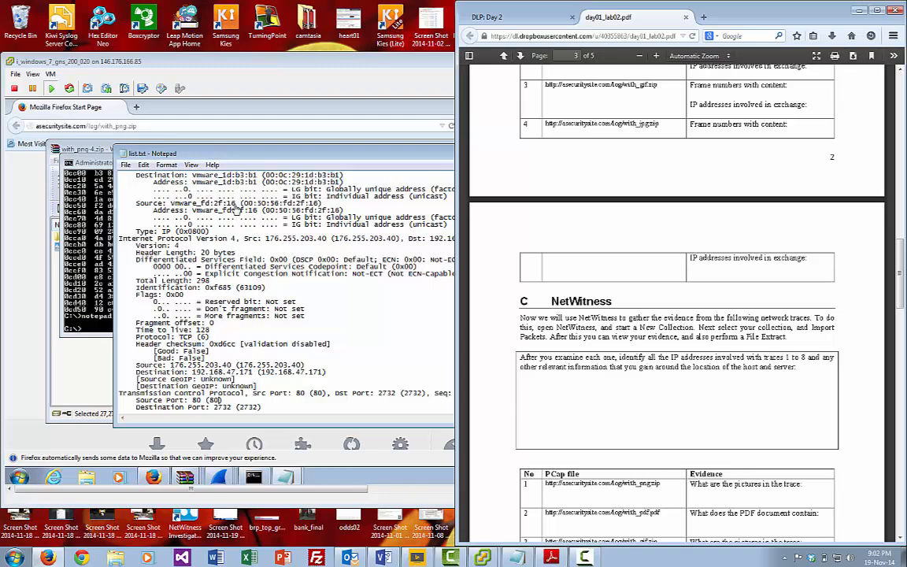
Step: Close the command prompt and WinRAR windows in the virtual machine and move the list.txt Notepad window aside
{"action": "left_click", "coordinate": [123, 155]}
{"action": "left_click", "coordinate": [71, 150]}
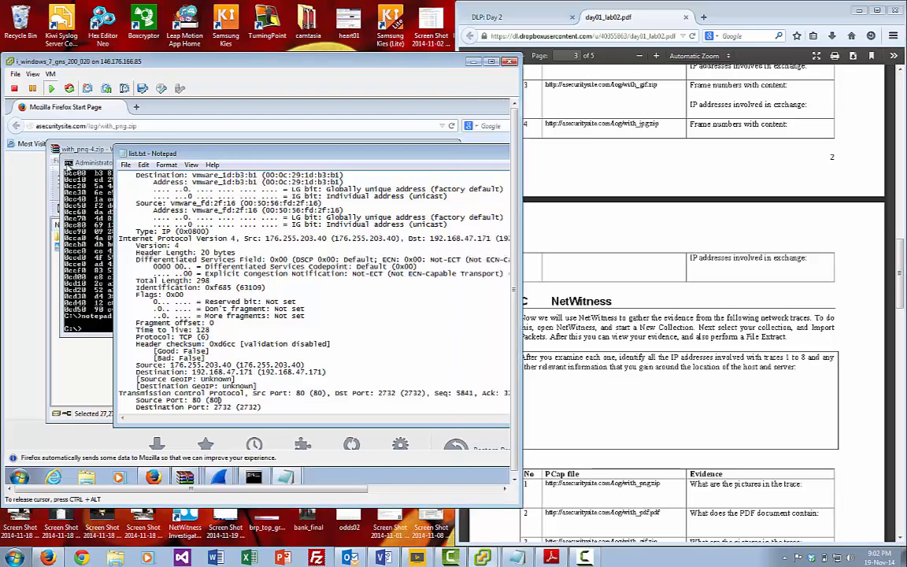
{"action": "double_click", "coordinate": [56, 148]}
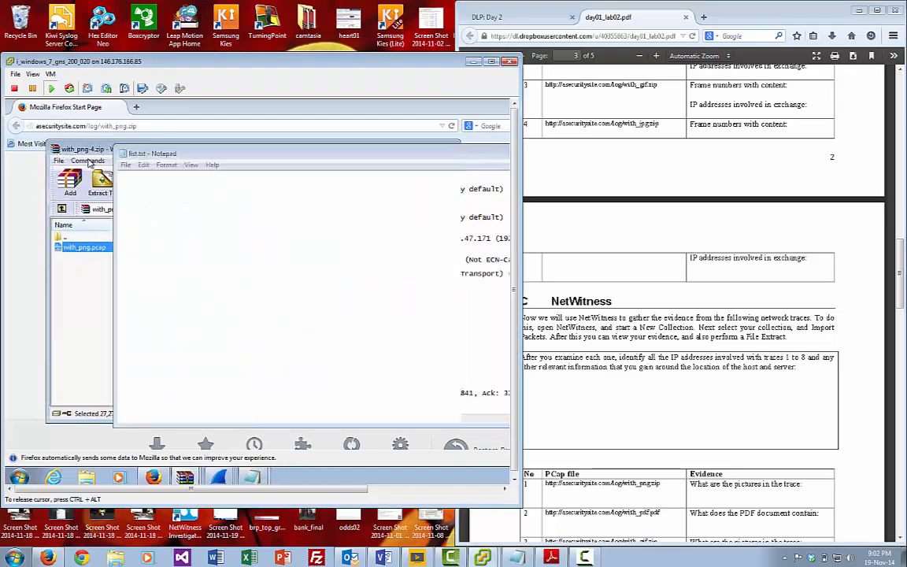
{"action": "left_click_drag", "start_coordinate": [124, 155], "coordinate": [302, 156]}
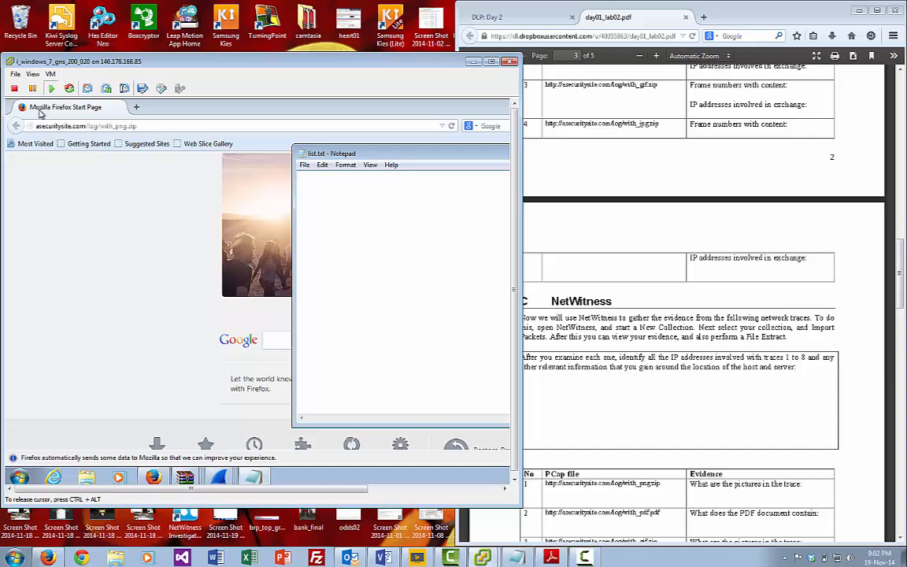
Step: Close the list.txt Notepad, Firefox, Wireshark and both WinRAR windows in the virtual machine
{"action": "double_click", "coordinate": [302, 155]}
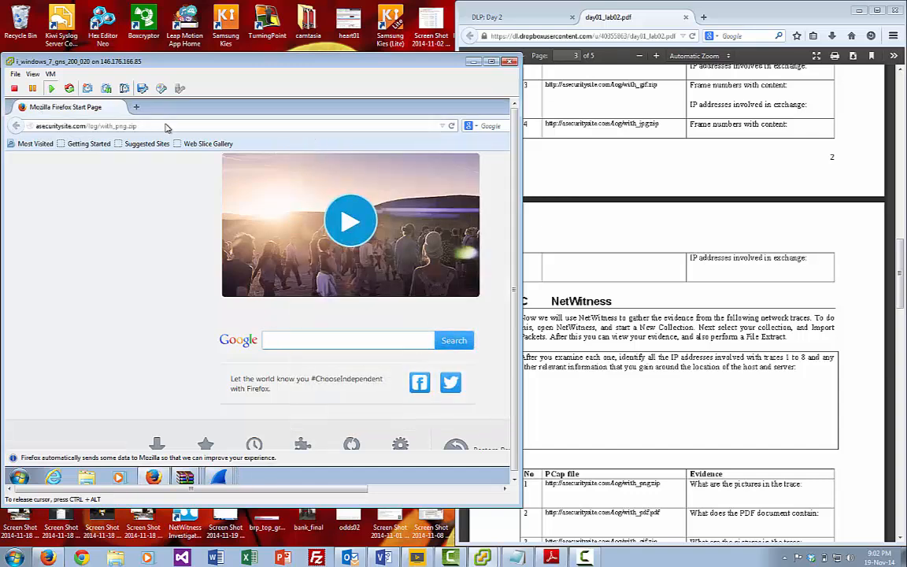
{"action": "left_click_drag", "start_coordinate": [185, 110], "coordinate": [114, 208]}
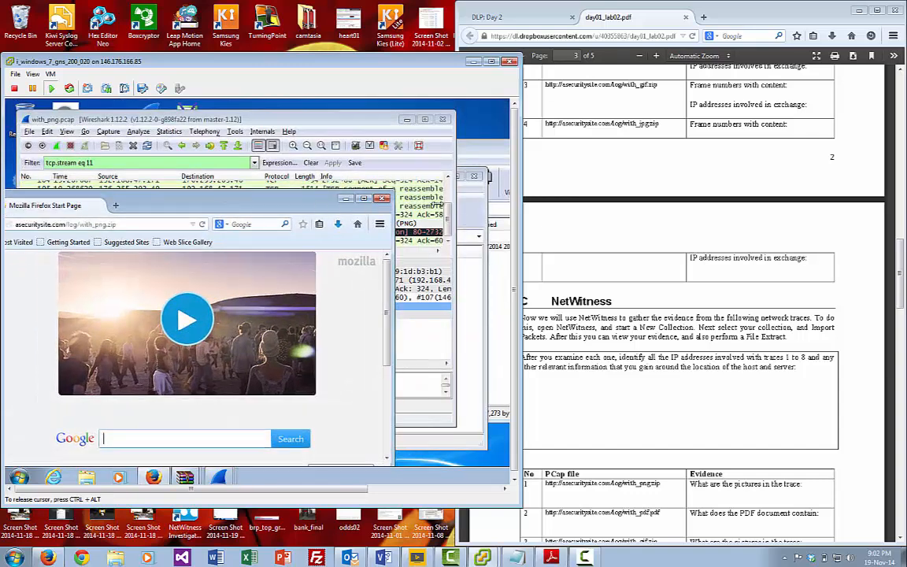
{"action": "left_click", "coordinate": [384, 199]}
{"action": "left_click", "coordinate": [444, 120]}
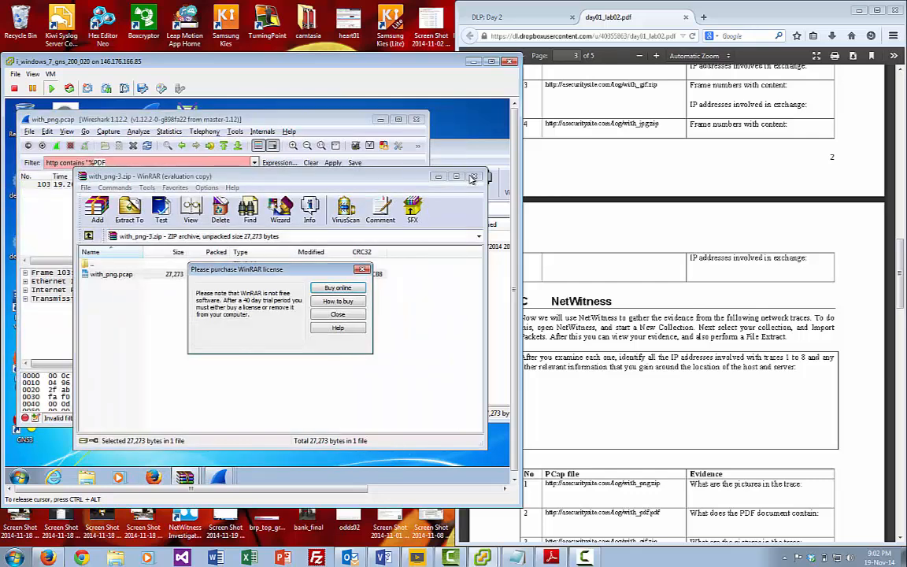
{"action": "left_click", "coordinate": [338, 314]}
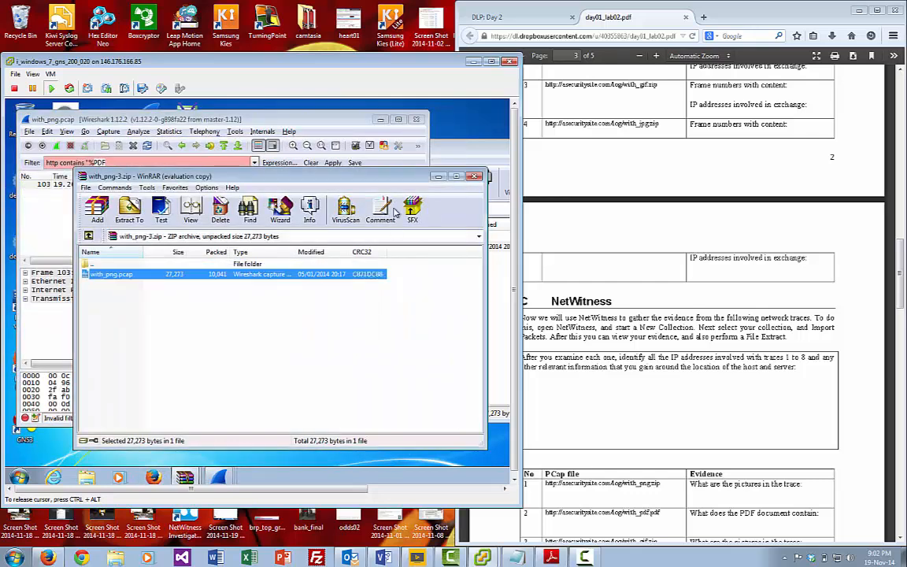
{"action": "left_click", "coordinate": [417, 119]}
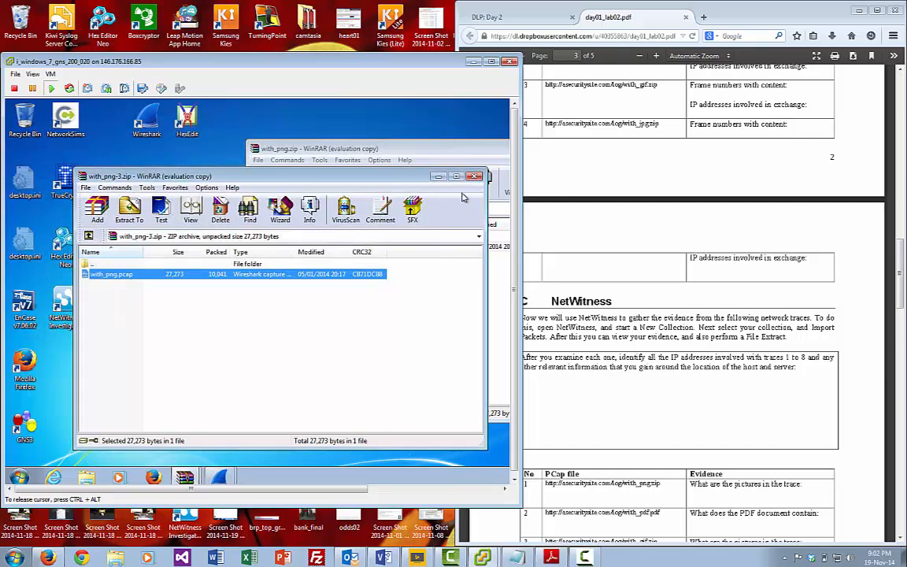
{"action": "left_click", "coordinate": [474, 176]}
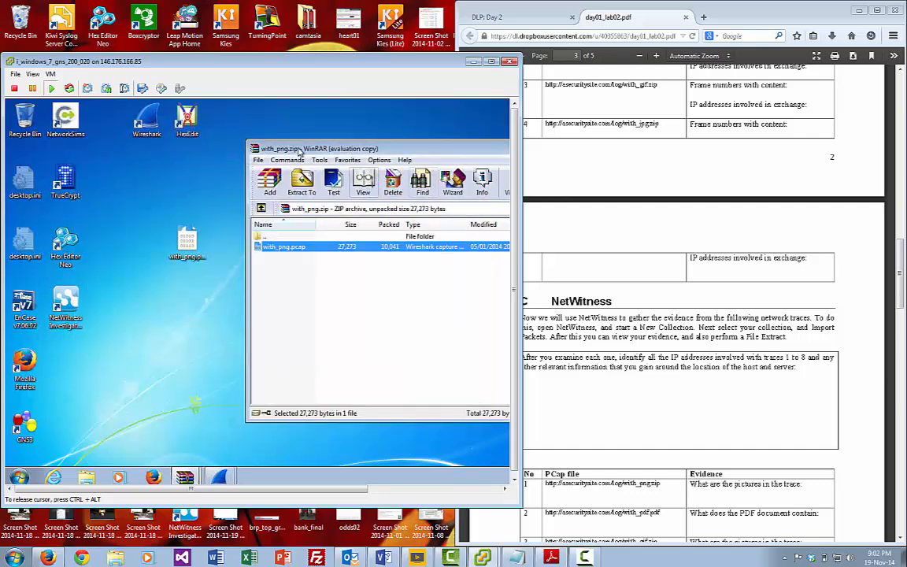
{"action": "double_click", "coordinate": [255, 149]}
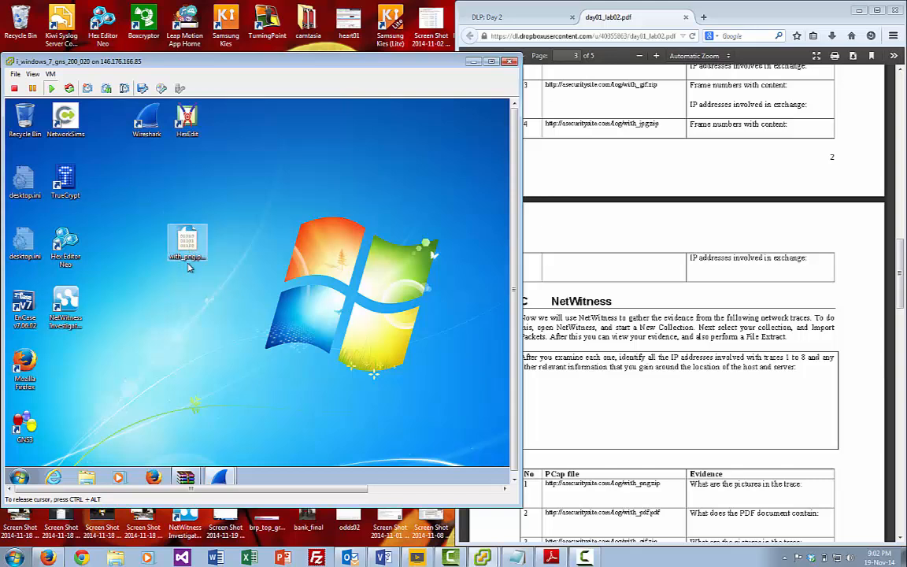
Step: Launch NetWitness Investigator in the virtual machine and select the test collection
{"action": "double_click", "coordinate": [66, 303]}
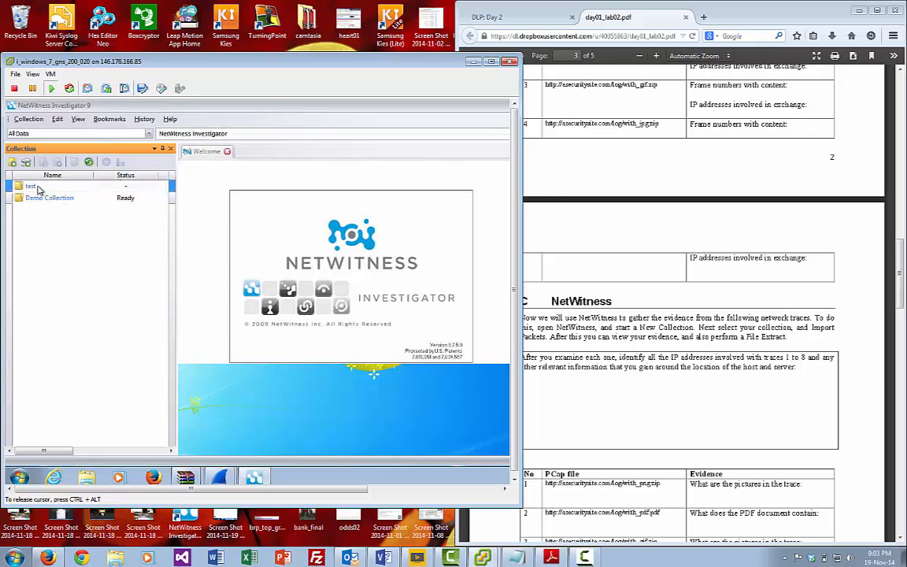
{"action": "left_click", "coordinate": [36, 186]}
{"action": "left_click", "coordinate": [15, 73]}
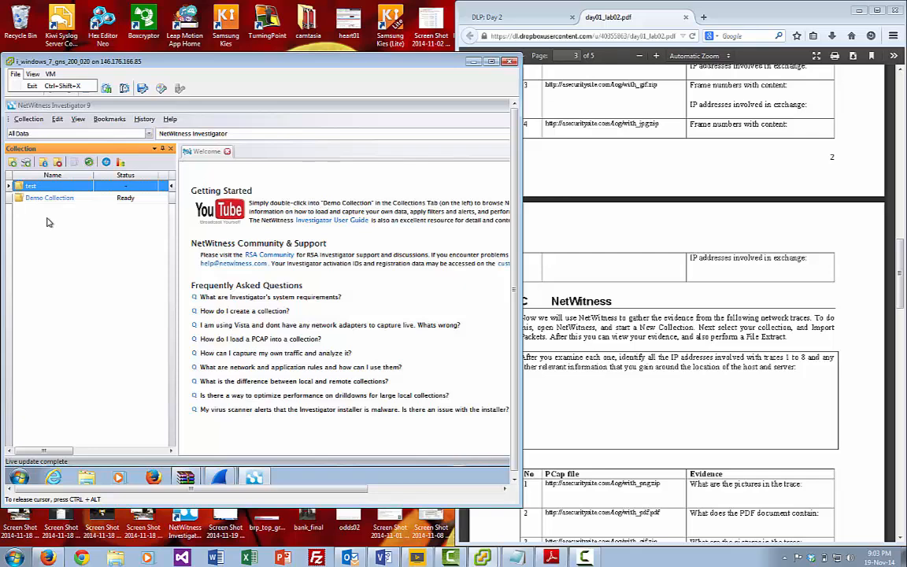
{"action": "left_click", "coordinate": [28, 118]}
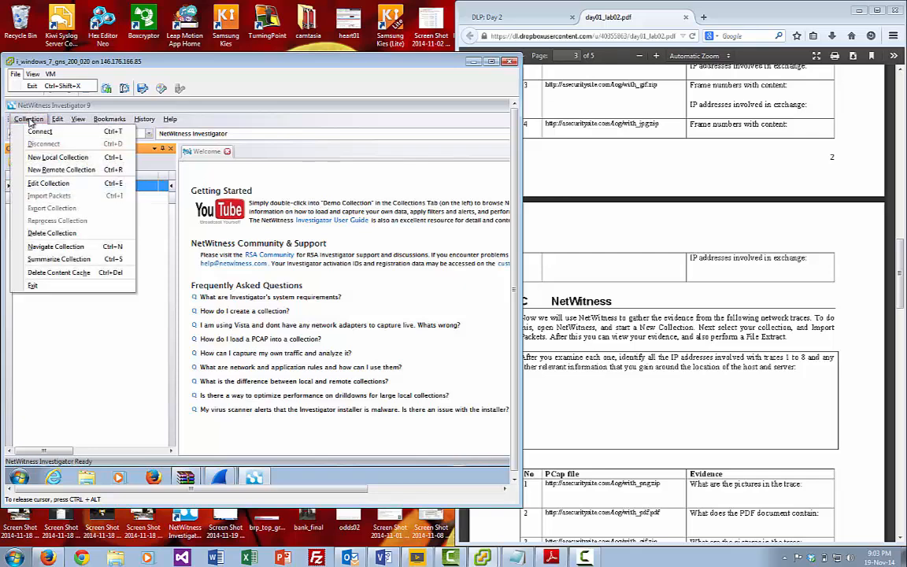
{"action": "left_click", "coordinate": [84, 331]}
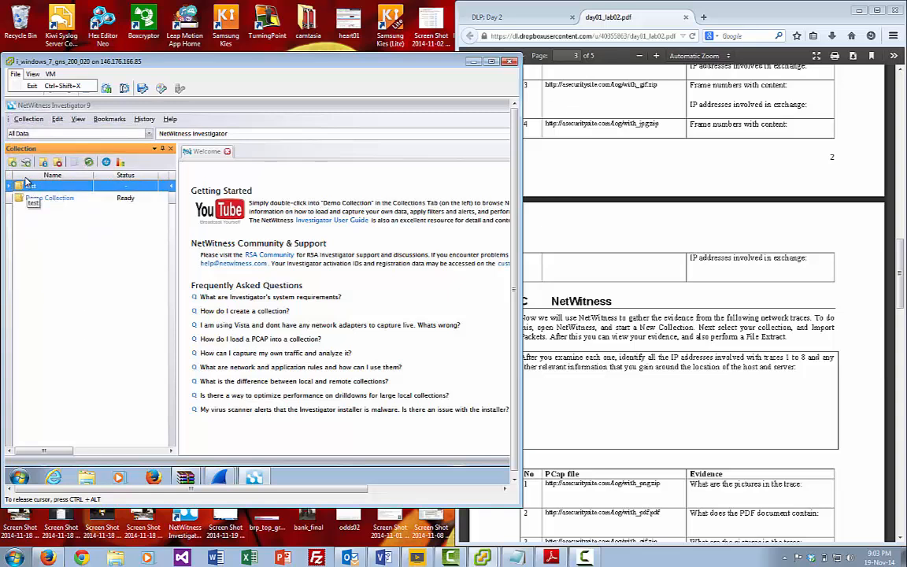
{"action": "left_click", "coordinate": [23, 118]}
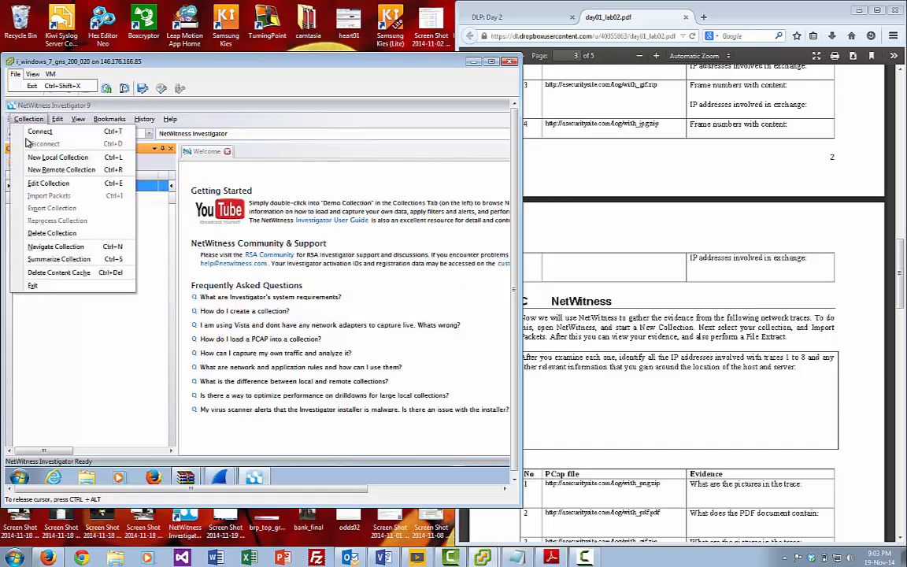
{"action": "left_click", "coordinate": [75, 309]}
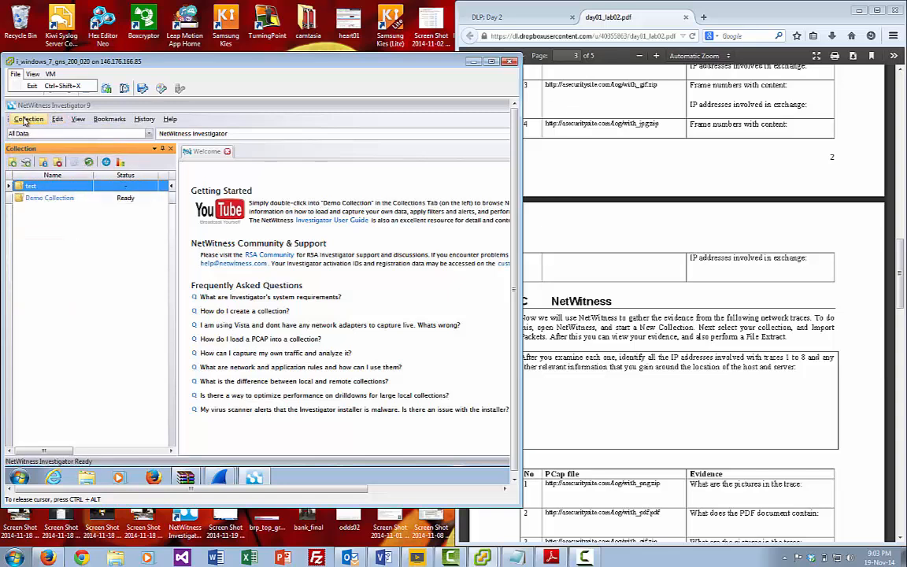
{"action": "left_click", "coordinate": [41, 197]}
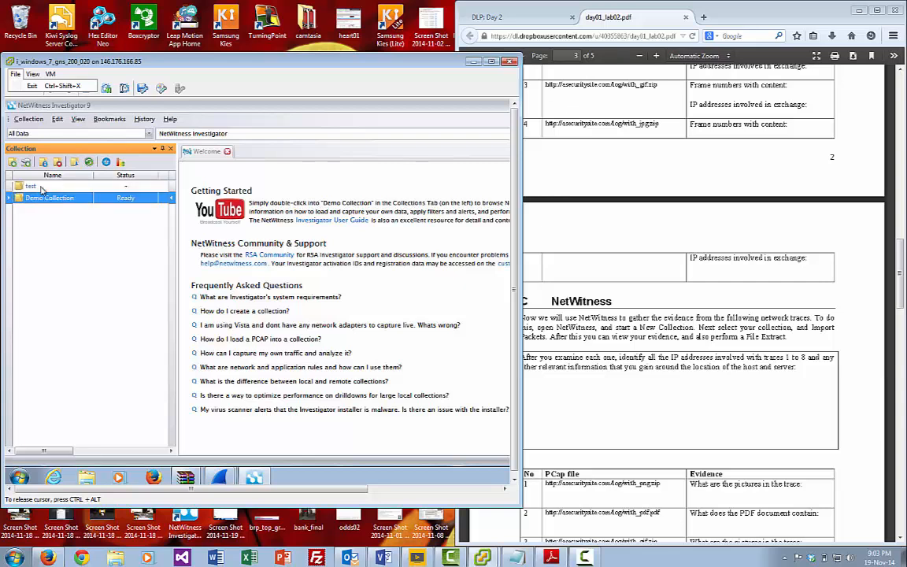
{"action": "left_click", "coordinate": [31, 186]}
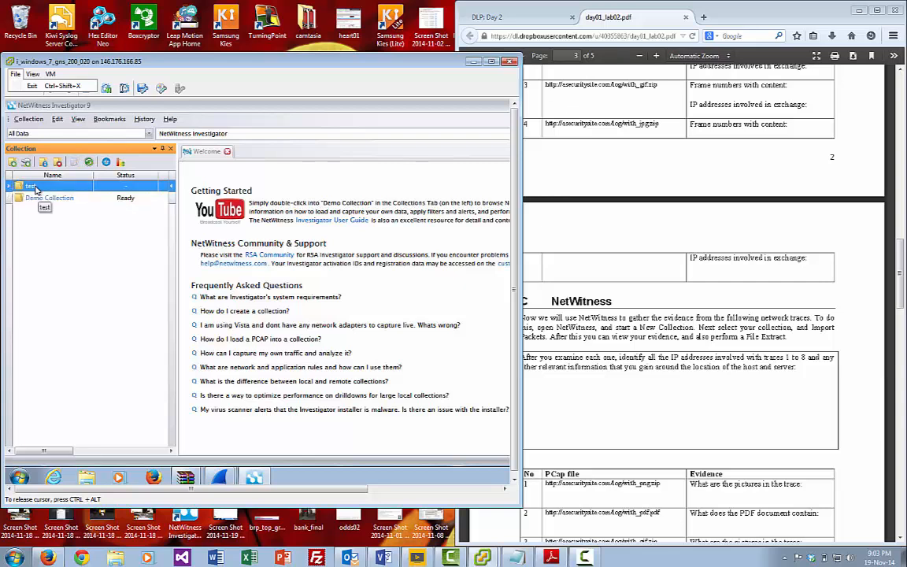
{"action": "right_click", "coordinate": [28, 188]}
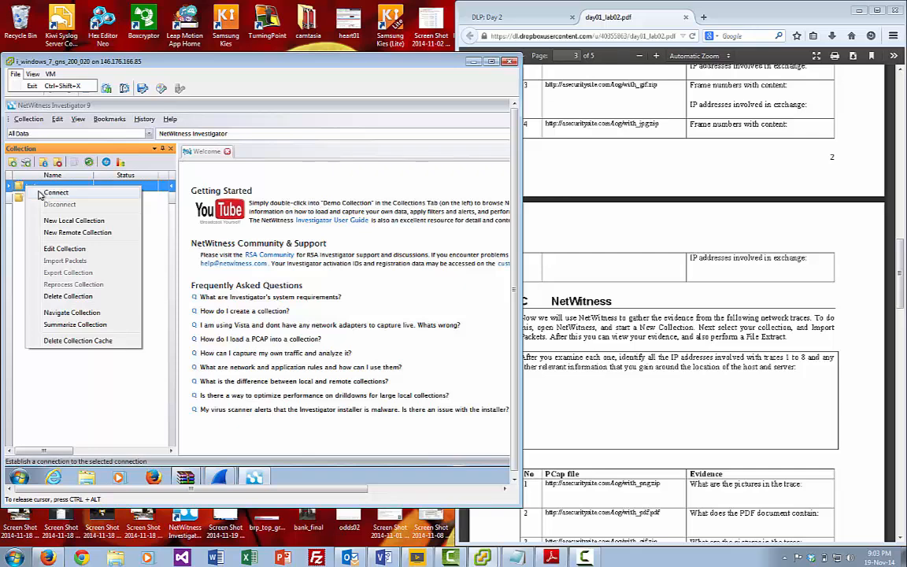
{"action": "left_click", "coordinate": [29, 119]}
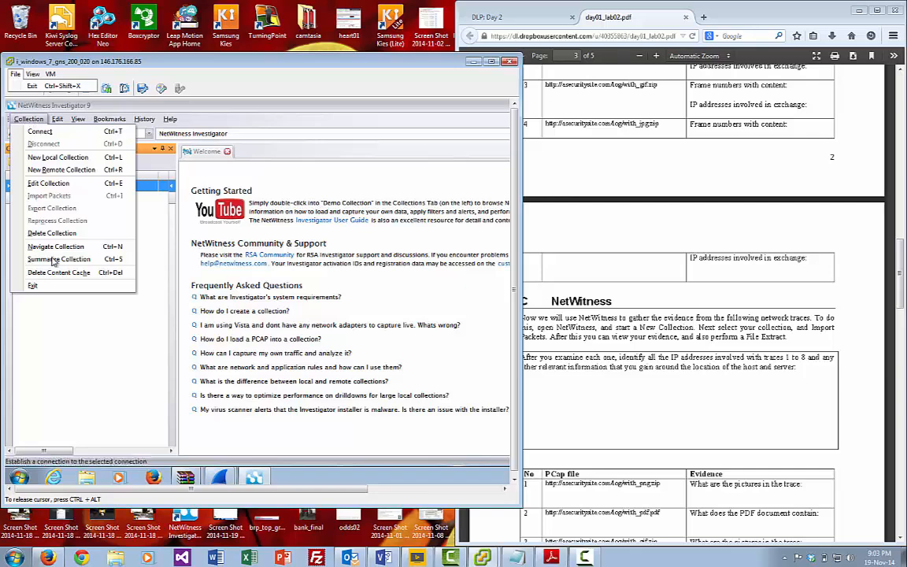
{"action": "left_click", "coordinate": [65, 338]}
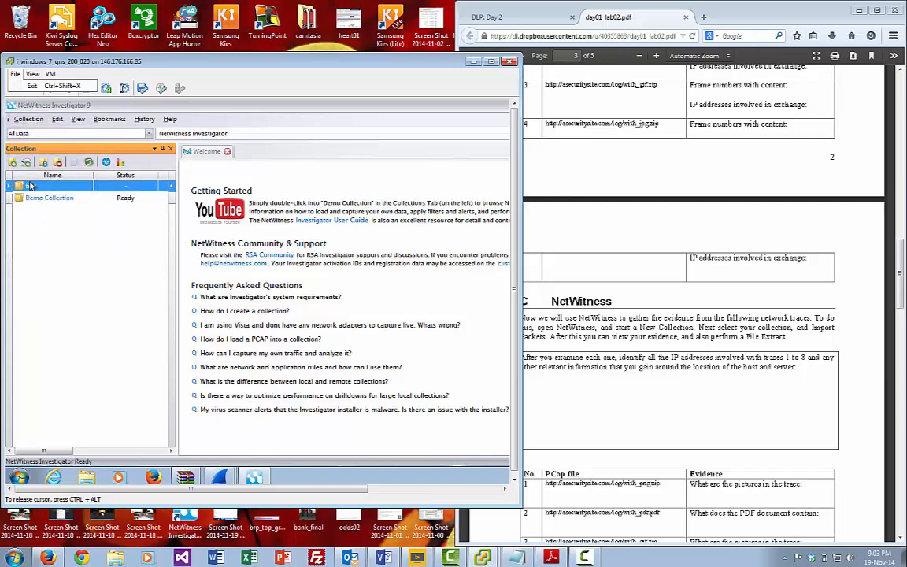
{"action": "left_click", "coordinate": [28, 119]}
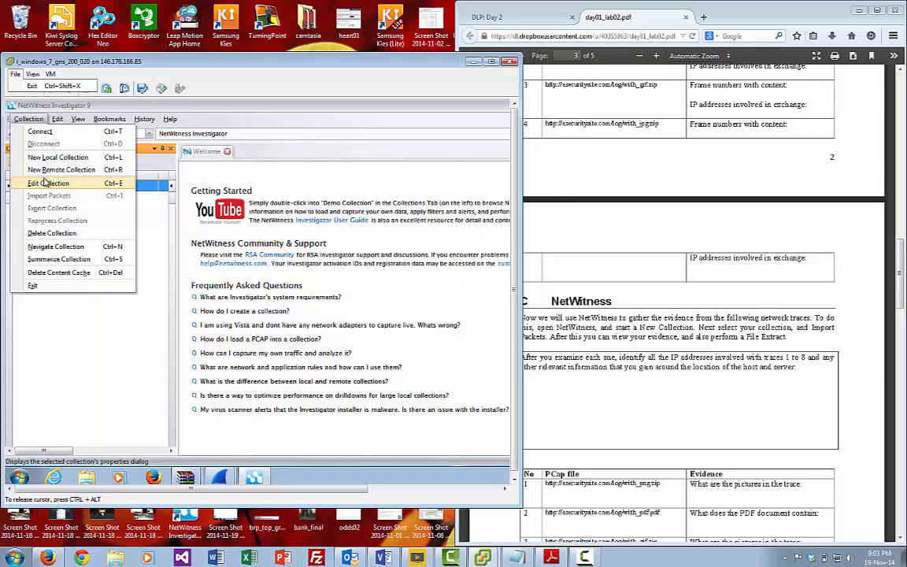
{"action": "left_click", "coordinate": [47, 183]}
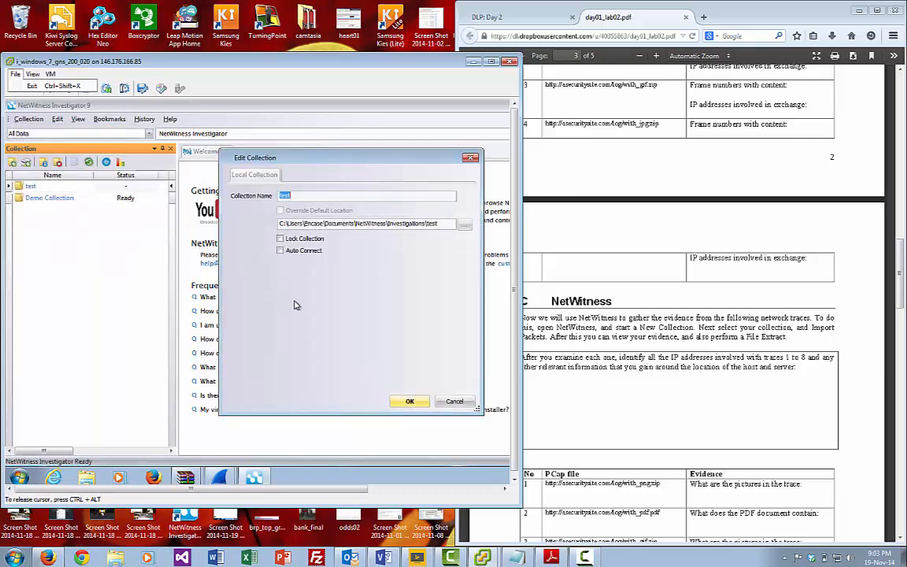
{"action": "left_click", "coordinate": [455, 401]}
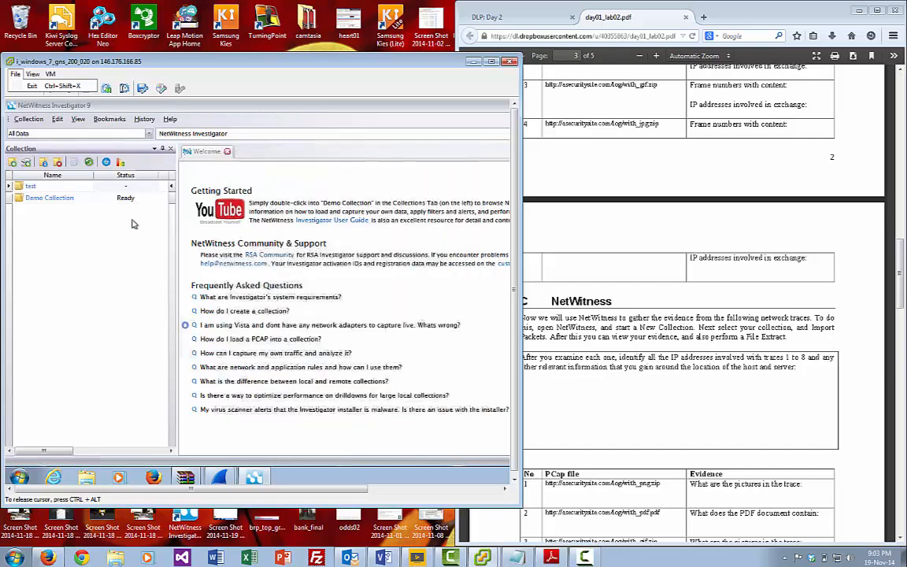
Step: Create a new local collection named test123 in the default location
{"action": "left_click", "coordinate": [33, 185]}
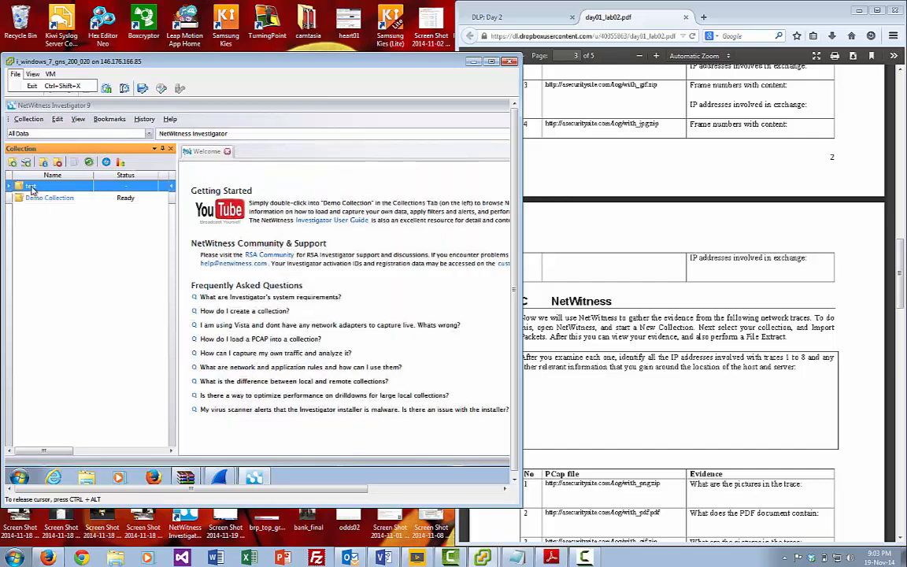
{"action": "left_click", "coordinate": [30, 119]}
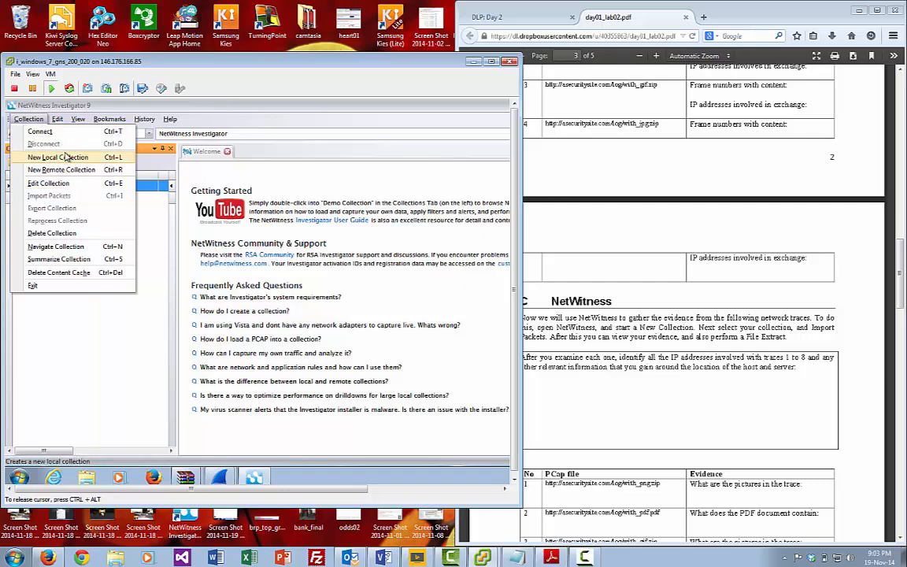
{"action": "left_click", "coordinate": [67, 161]}
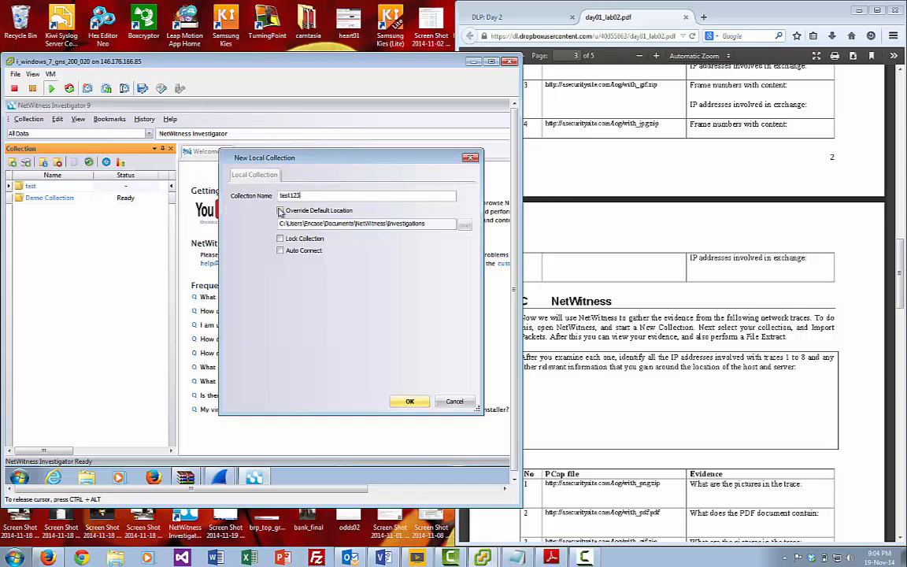
{"action": "left_click", "coordinate": [408, 401]}
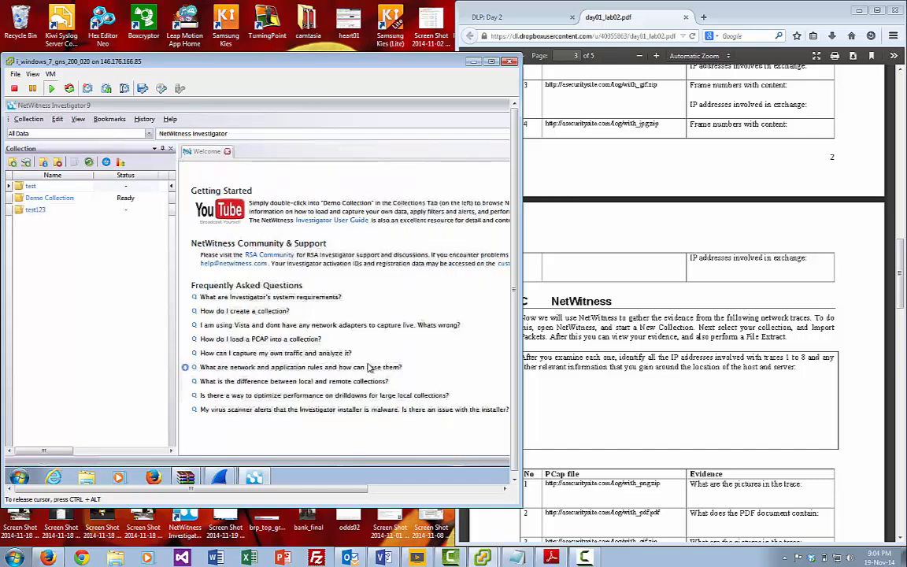
Step: Select the test123 collection and connect to it
{"action": "left_click", "coordinate": [35, 209]}
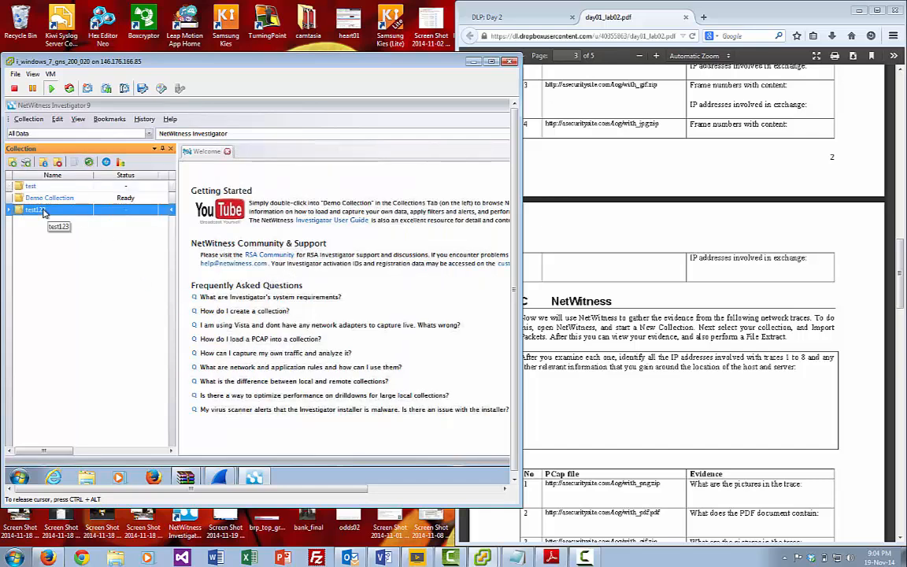
{"action": "left_click", "coordinate": [29, 119]}
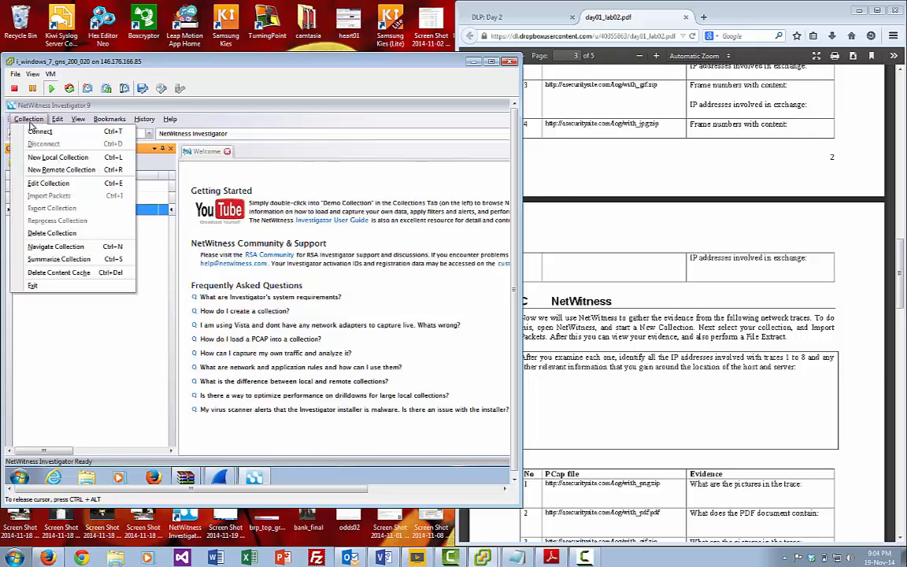
{"action": "left_click", "coordinate": [82, 335]}
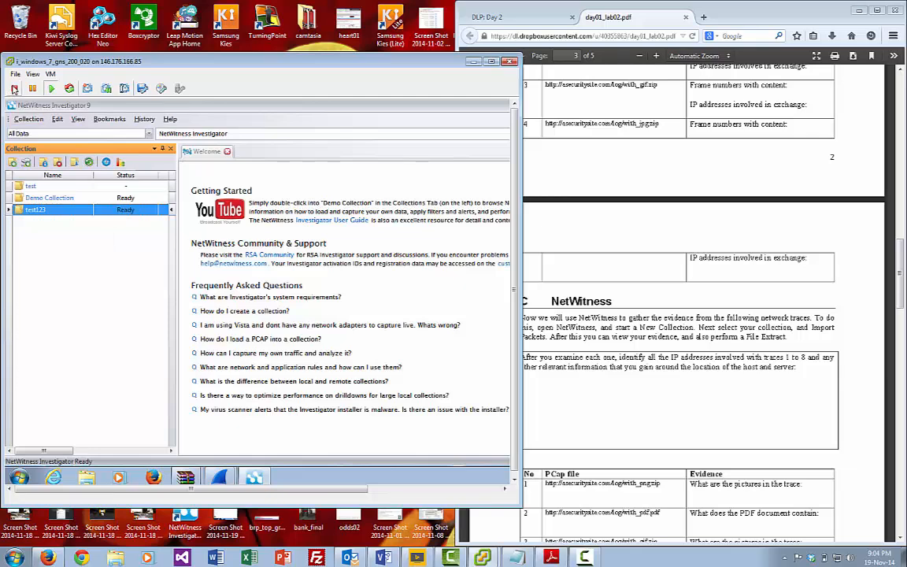
Step: Import the packets of with_png.pcap from Local Disk (C:) into the test123 collection
{"action": "left_click", "coordinate": [26, 119]}
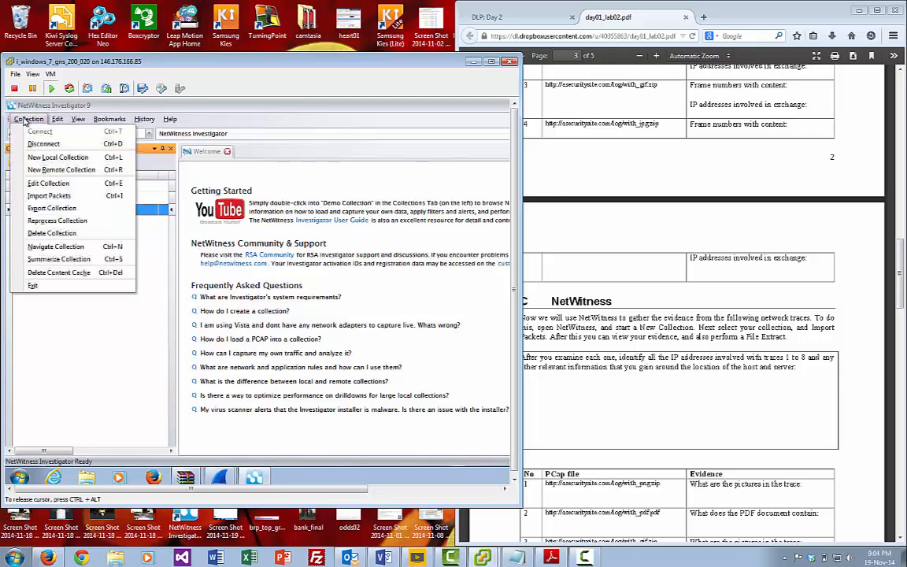
{"action": "left_click", "coordinate": [48, 196]}
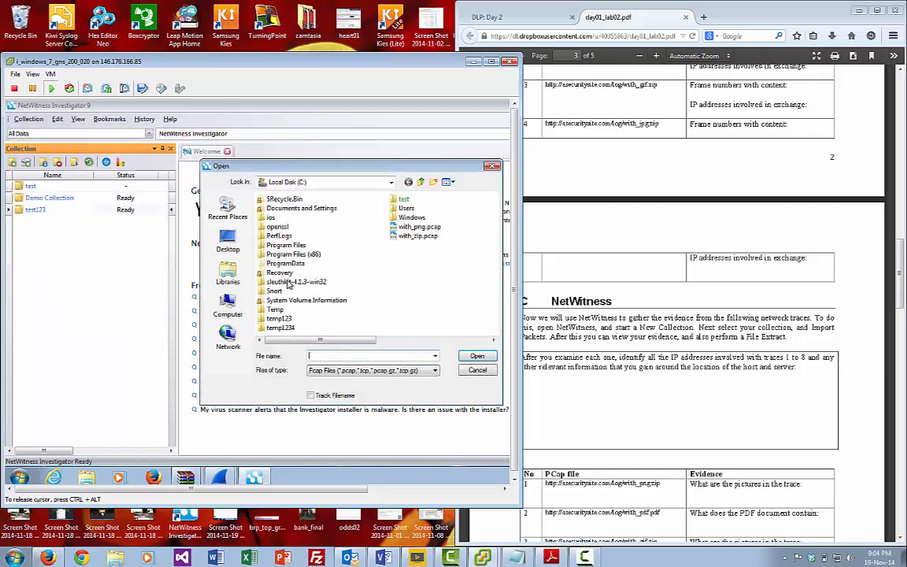
{"action": "double_click", "coordinate": [421, 227]}
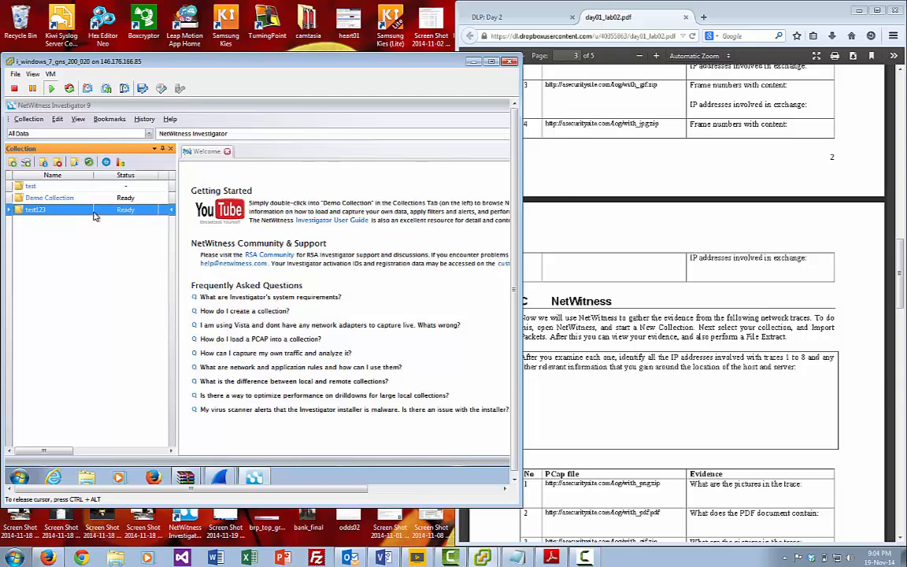
Step: Open the test123 collection for navigation and show the timeline graph of its session traffic
{"action": "double_click", "coordinate": [37, 211]}
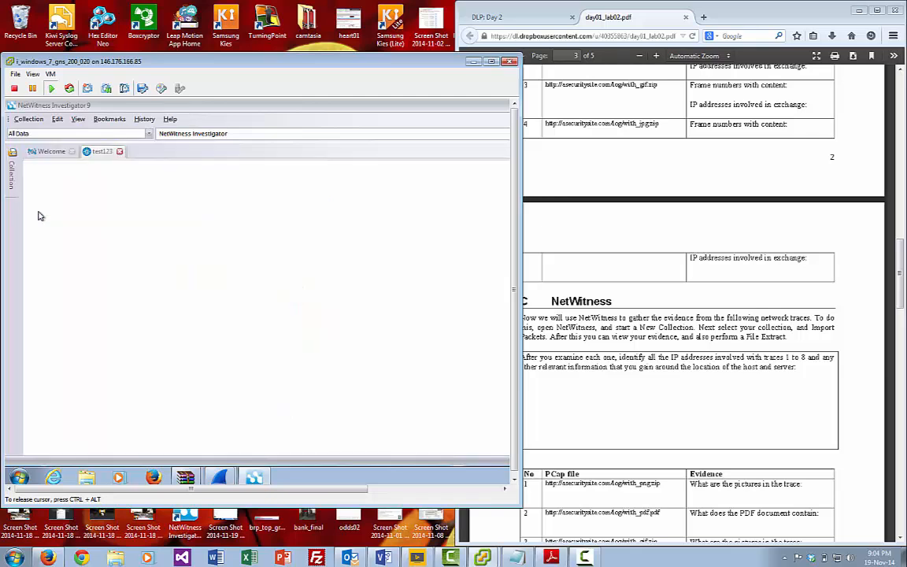
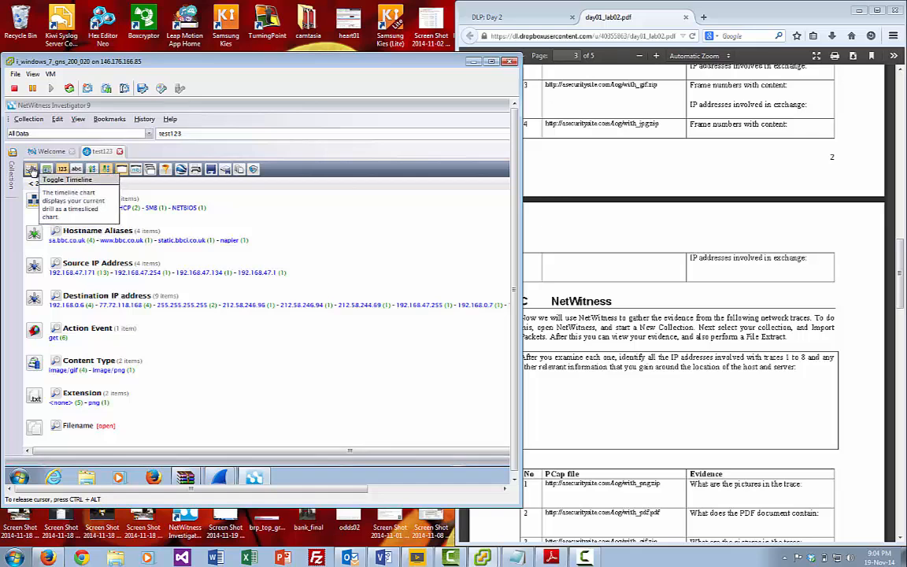
{"action": "left_click", "coordinate": [31, 169]}
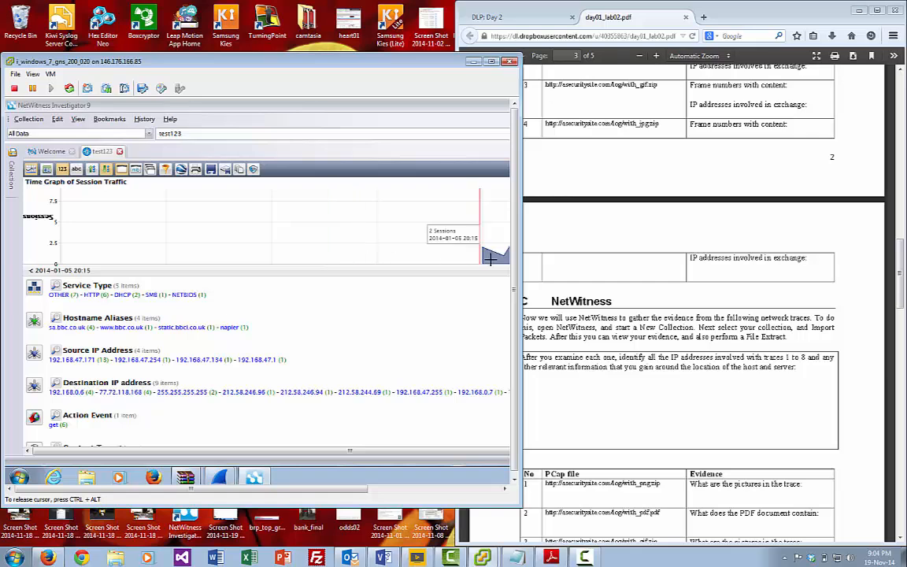
{"action": "mouse_move", "coordinate": [499, 258]}
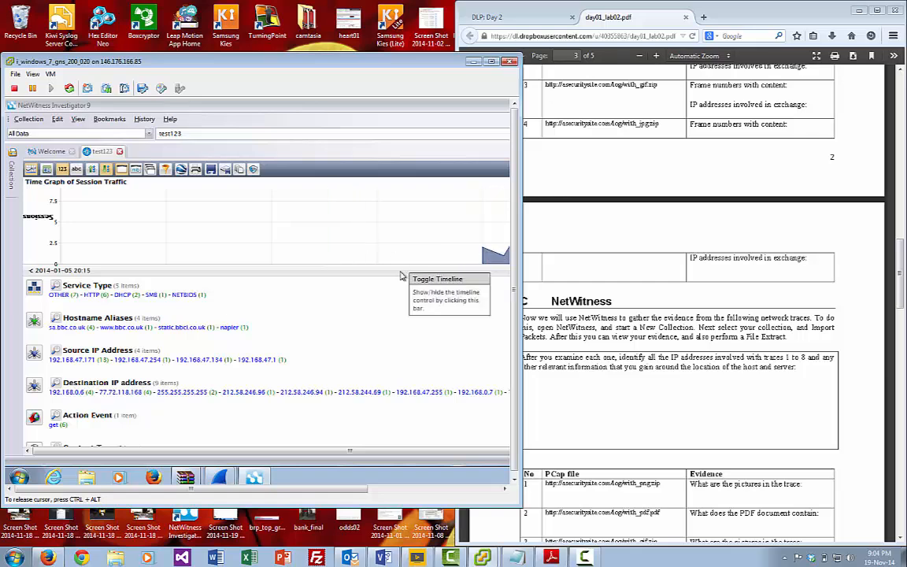
Step: Drill into the png value under the Extension category of the test123 collection
{"action": "scroll", "coordinate": [267, 336], "scroll_direction": "down", "scroll_amount": 3}
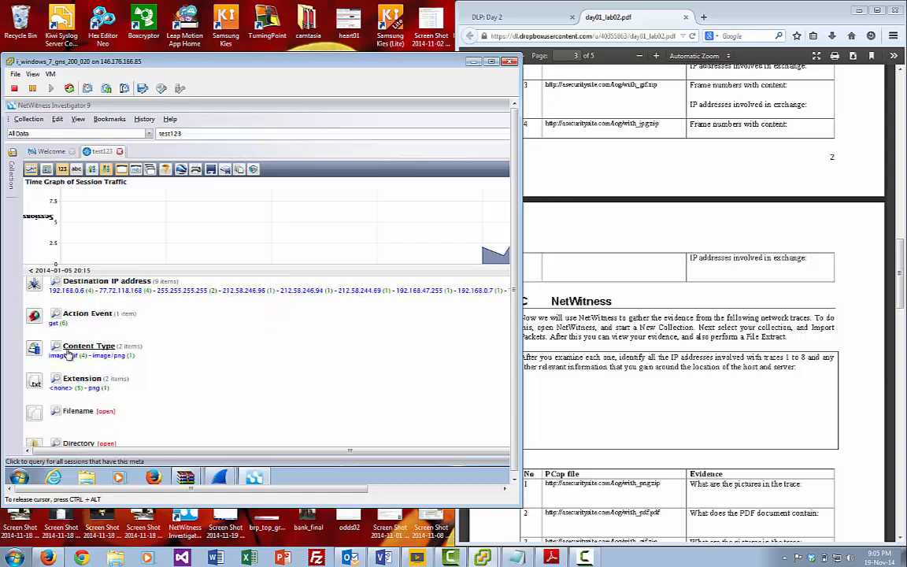
{"action": "scroll", "coordinate": [79, 355], "scroll_direction": "down", "scroll_amount": 2}
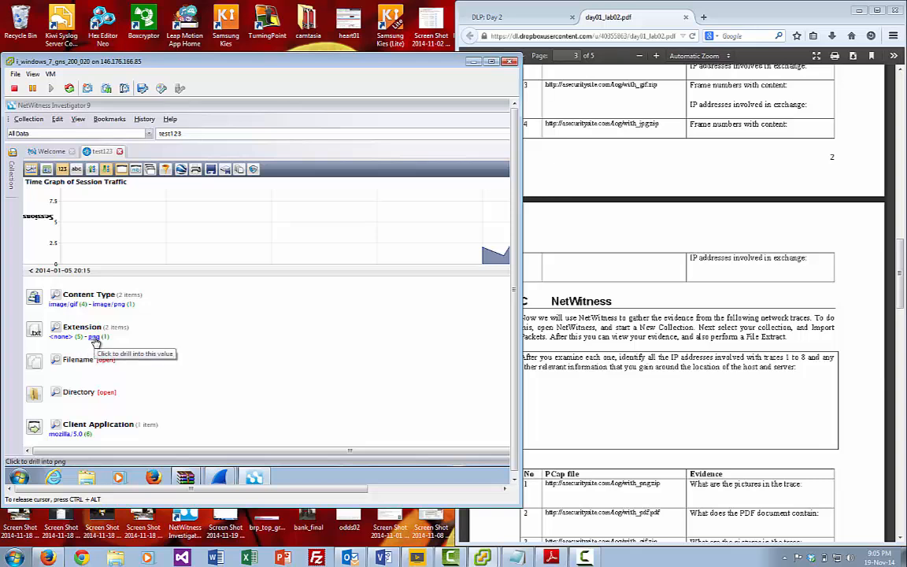
{"action": "left_click", "coordinate": [95, 337]}
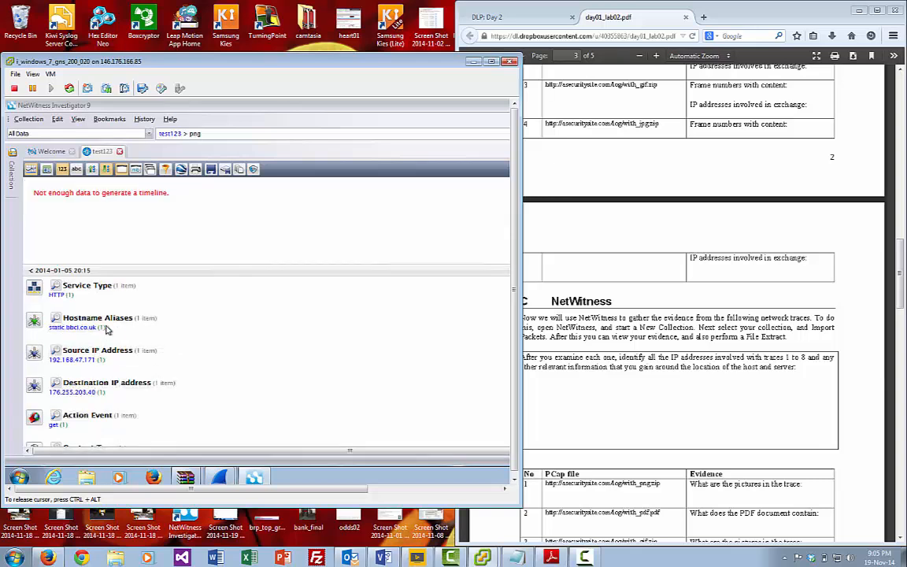
Step: Extract the content files of the png session into c:\test with all file categories enabled
{"action": "scroll", "coordinate": [148, 364], "scroll_direction": "down", "scroll_amount": 3}
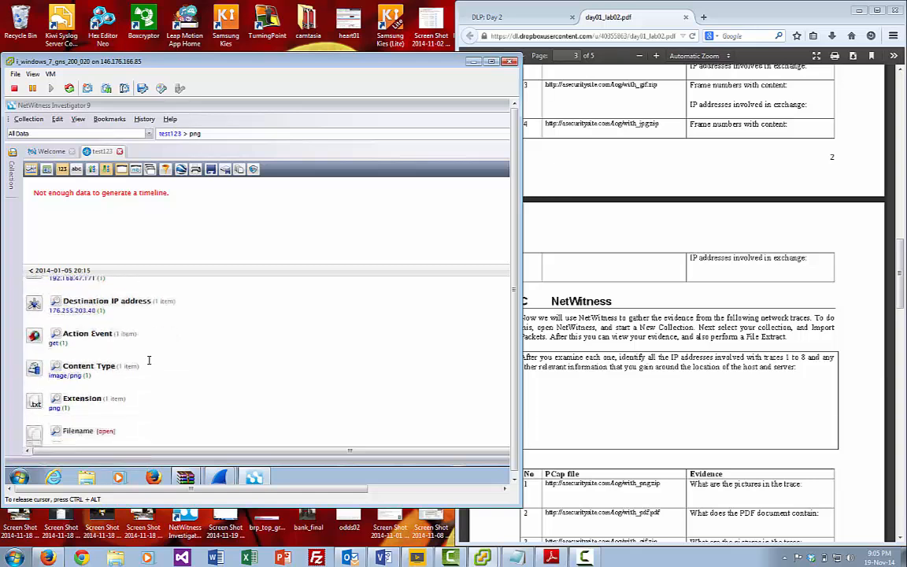
{"action": "scroll", "coordinate": [104, 382], "scroll_direction": "down", "scroll_amount": 4}
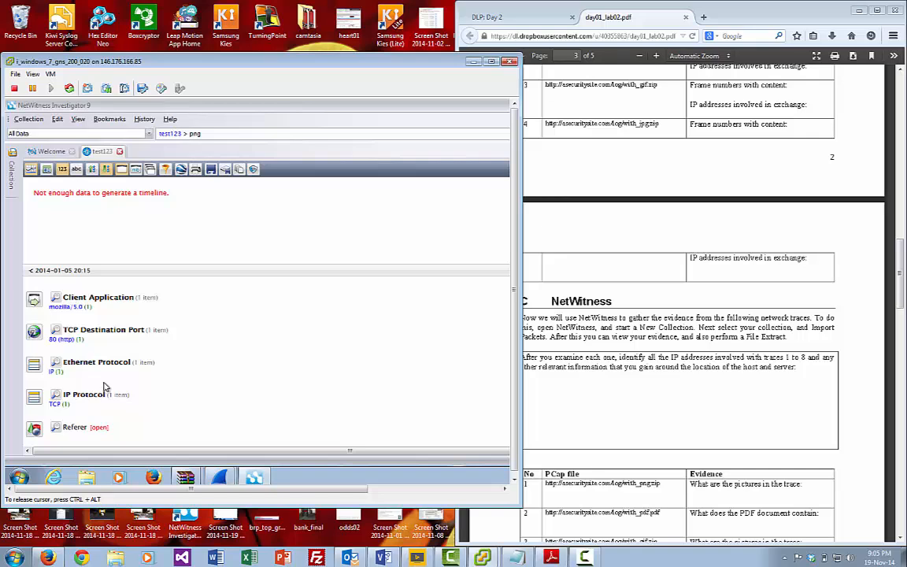
{"action": "scroll", "coordinate": [104, 386], "scroll_direction": "down", "scroll_amount": 1}
{"action": "scroll", "coordinate": [104, 386], "scroll_direction": "down", "scroll_amount": 1}
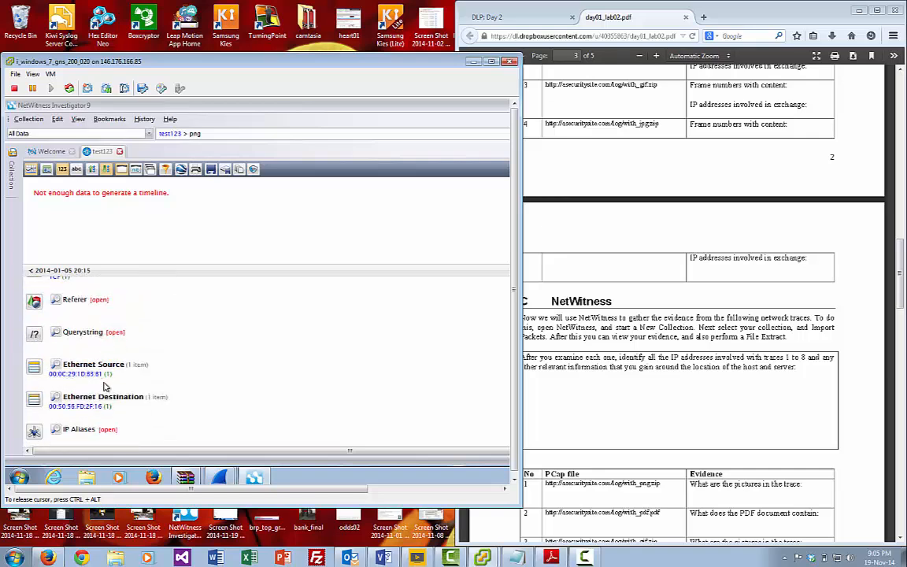
{"action": "scroll", "coordinate": [105, 386], "scroll_direction": "down", "scroll_amount": 1}
{"action": "scroll", "coordinate": [105, 385], "scroll_direction": "up", "scroll_amount": 4}
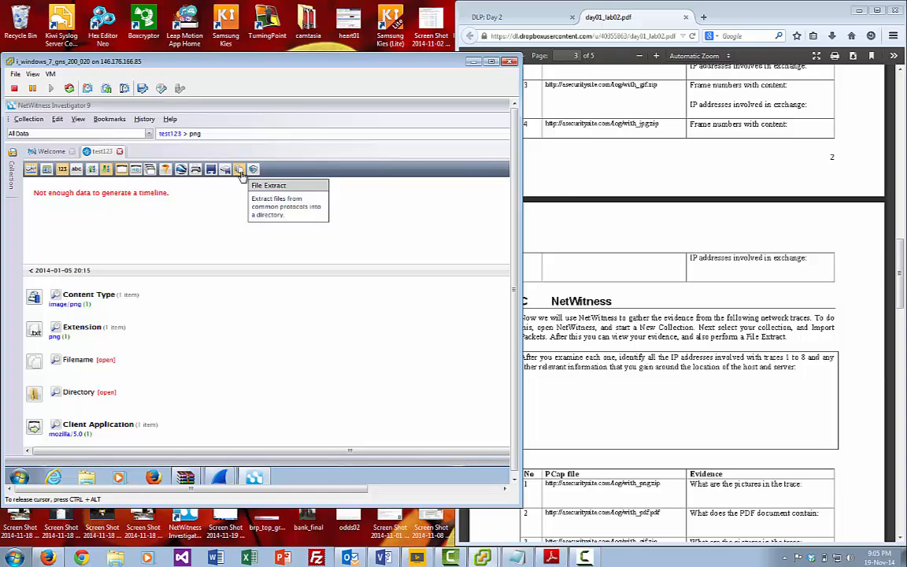
{"action": "left_click", "coordinate": [240, 171]}
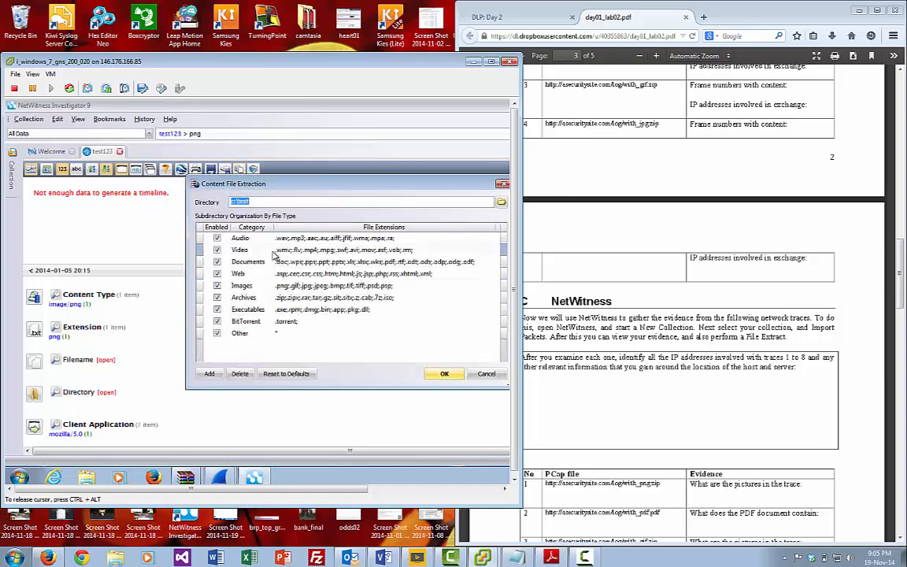
{"action": "left_click", "coordinate": [445, 375]}
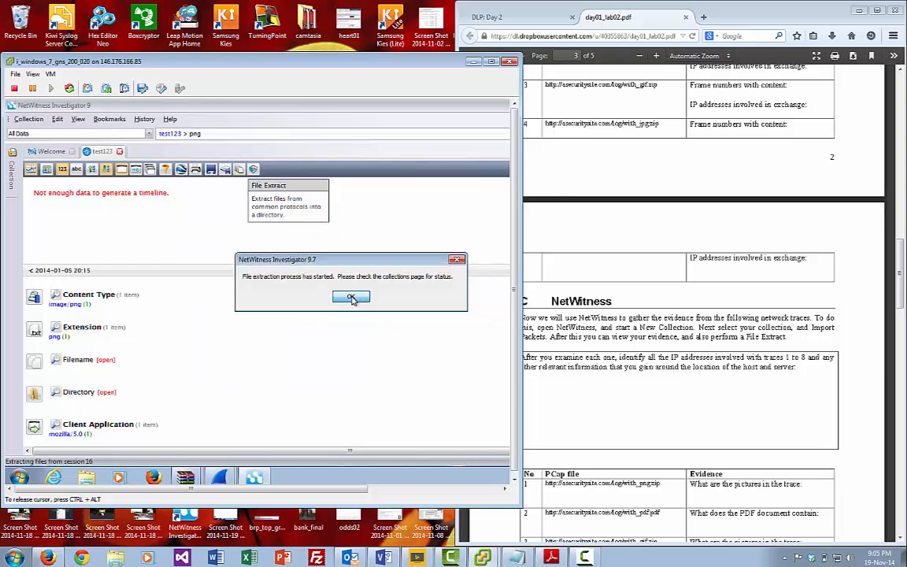
{"action": "left_click", "coordinate": [351, 297]}
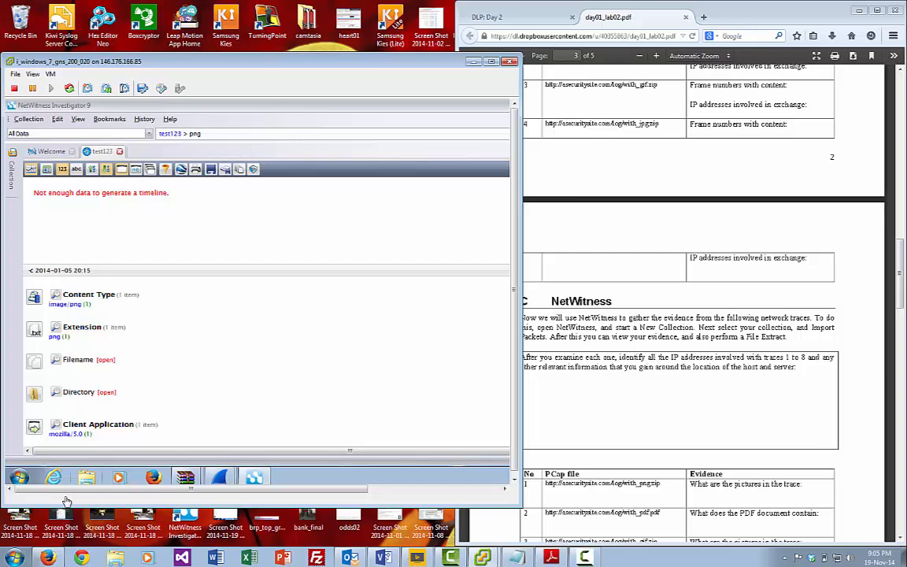
Step: Open the C:\temp folder in a Windows Explorer window inside the virtual machine
{"action": "left_click", "coordinate": [20, 479]}
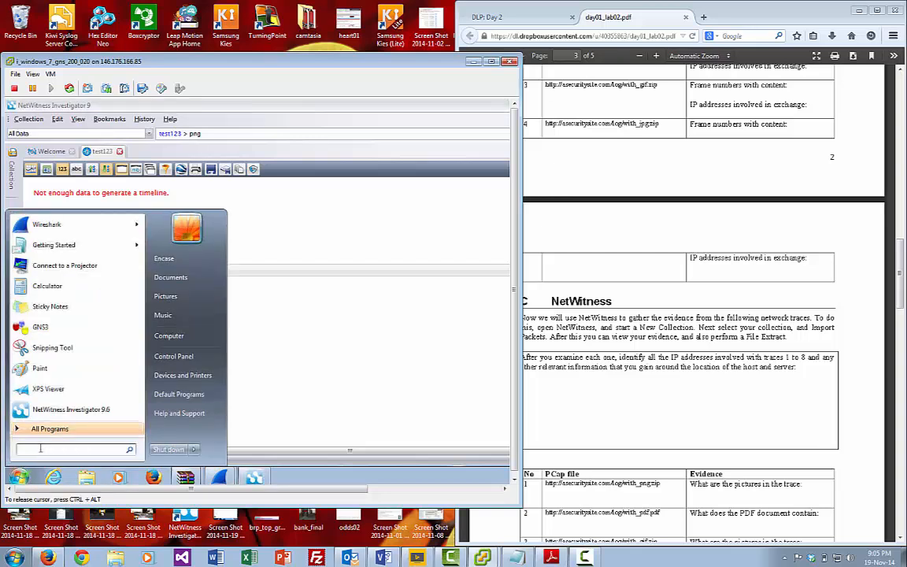
{"action": "type", "text": "c:\\"}
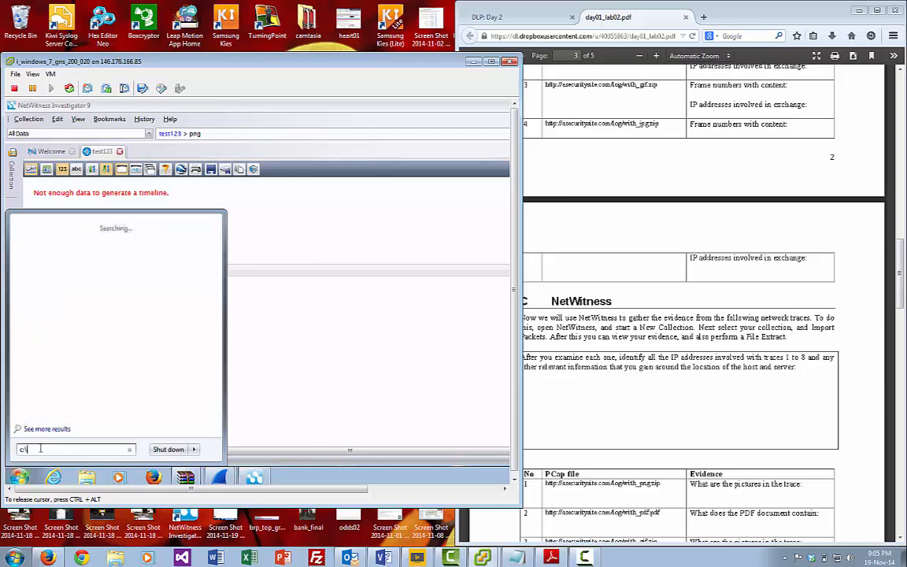
{"action": "type", "text": "tes"}
{"action": "key", "text": "BackSpace"}
{"action": "key", "text": "BackSpace"}
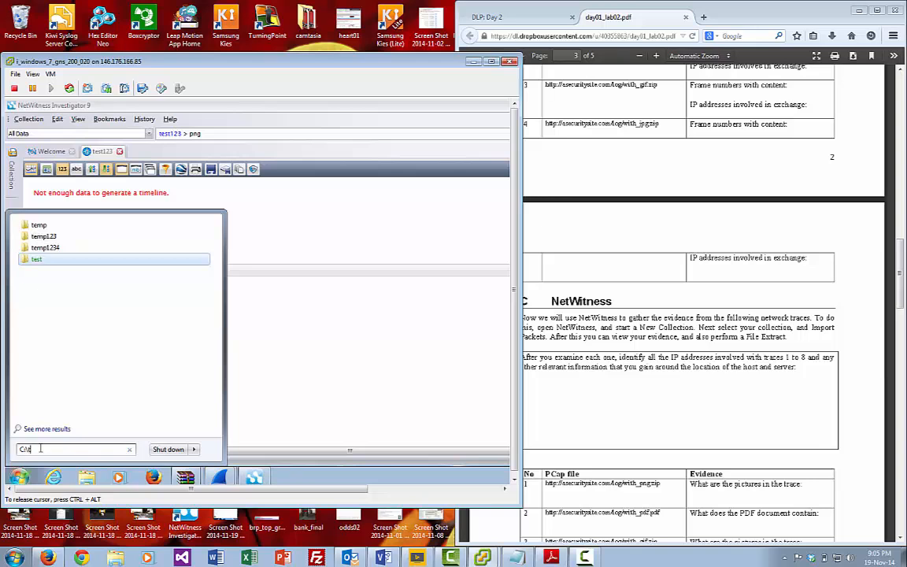
{"action": "type", "text": "emp"}
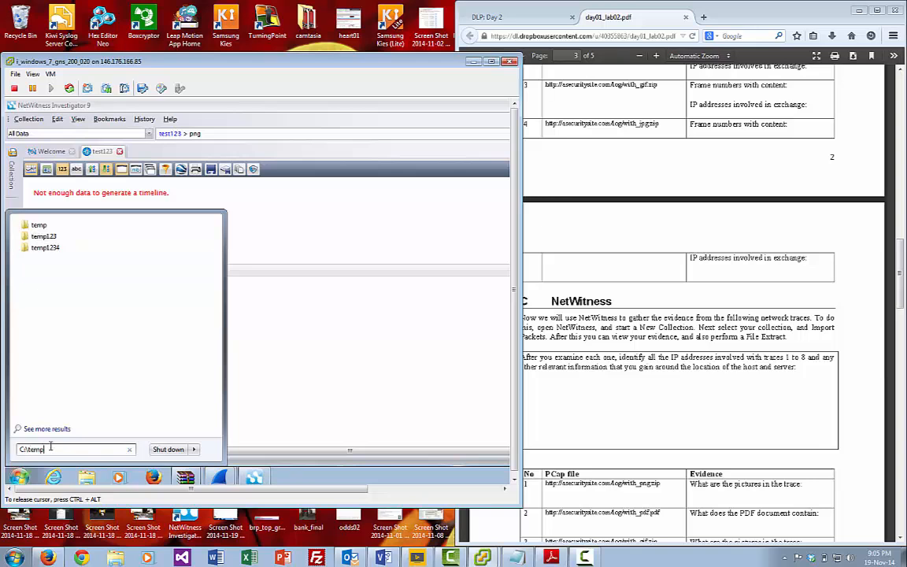
{"action": "key", "text": "Return"}
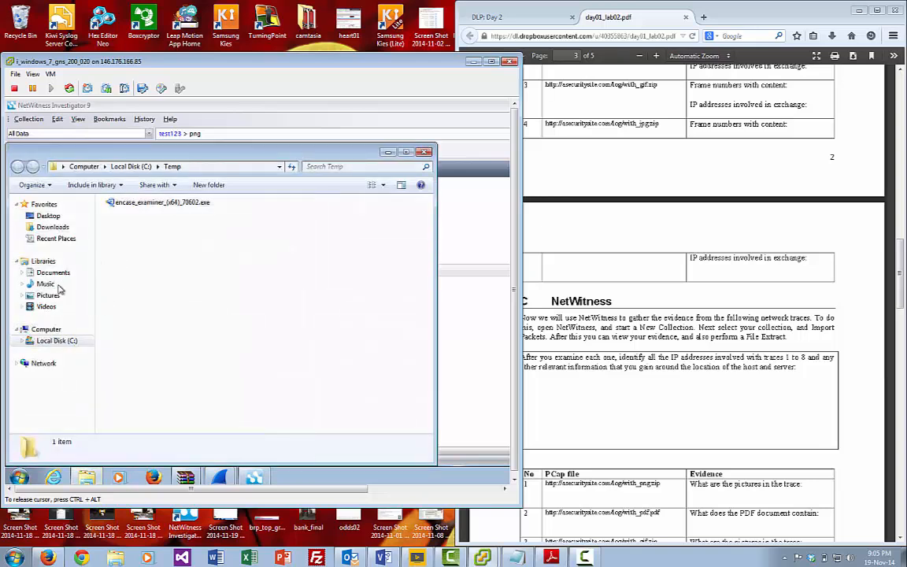
Step: Change the Explorer window's location to the C:\test extraction folder
{"action": "left_click", "coordinate": [208, 167]}
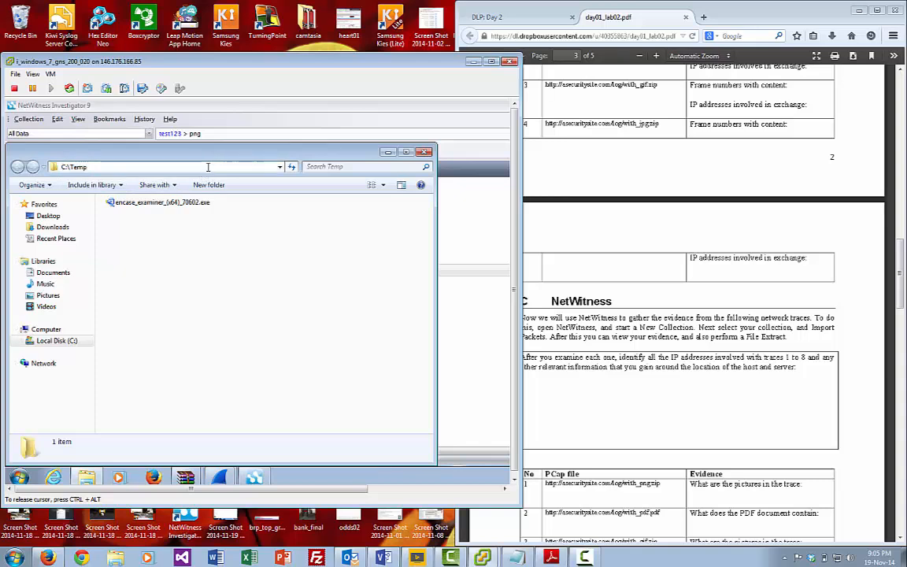
{"action": "key", "text": "BackSpace"}
{"action": "key", "text": "BackSpace"}
{"action": "type", "text": "st"}
{"action": "key", "text": "Return"}
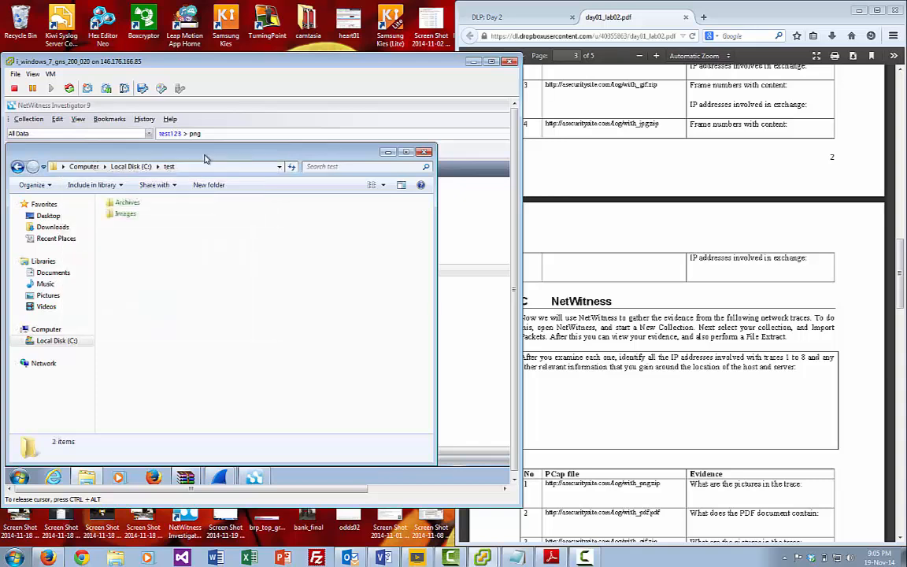
Step: Look through the Archives subfolder of C:\test and try to open the Images subfolder
{"action": "double_click", "coordinate": [129, 203]}
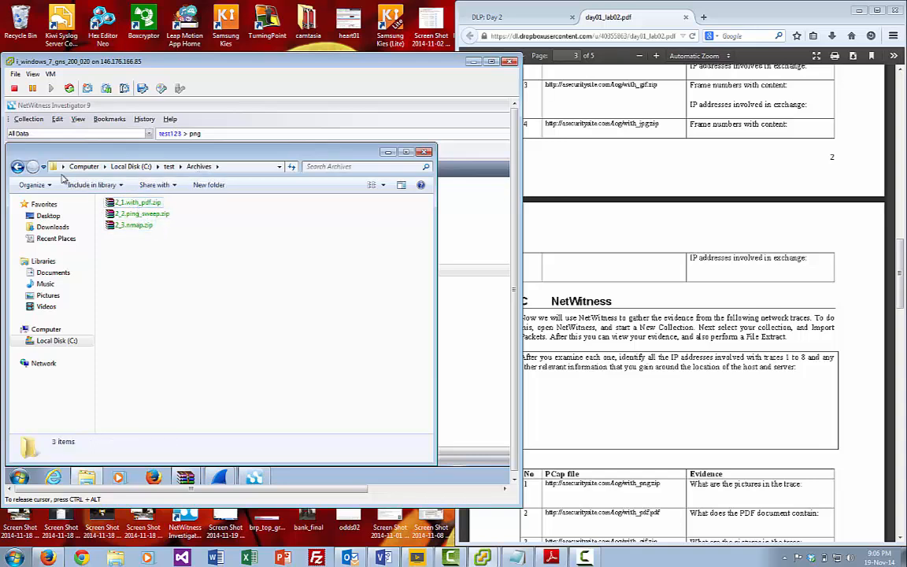
{"action": "left_click", "coordinate": [18, 166]}
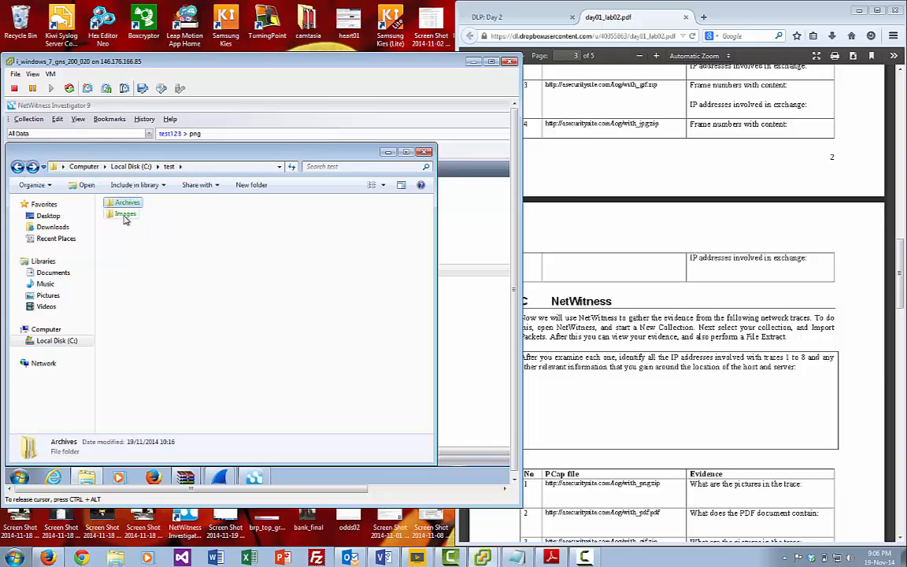
{"action": "double_click", "coordinate": [124, 214]}
{"action": "left_click", "coordinate": [128, 232]}
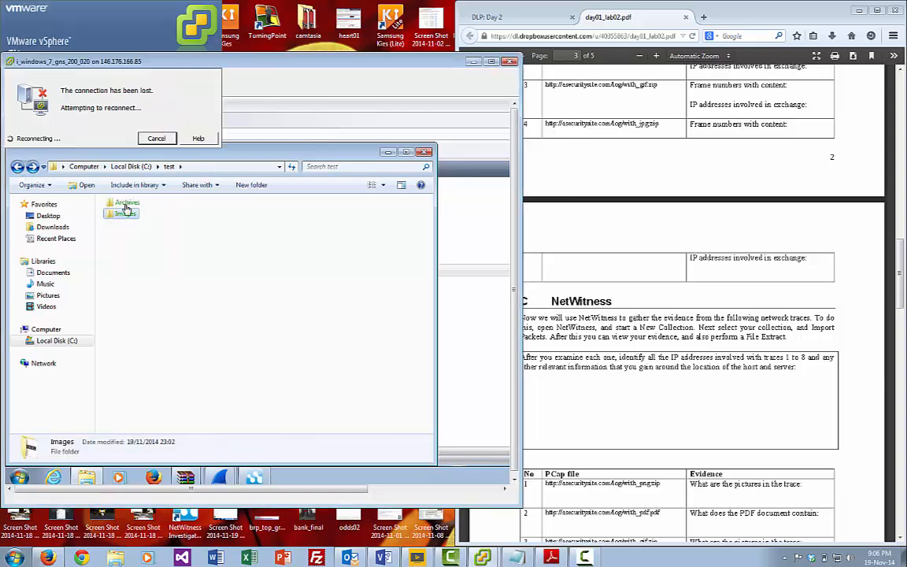
{"action": "left_click", "coordinate": [134, 205]}
{"action": "double_click", "coordinate": [133, 204]}
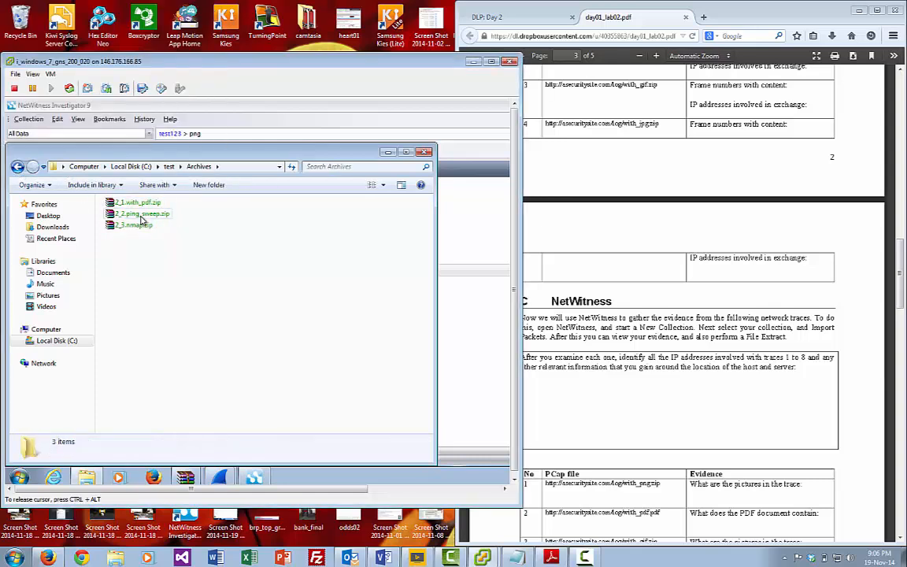
Step: View the contents of the 2_1.with_pdf.zip archive in WinRAR, and close the archive
{"action": "double_click", "coordinate": [138, 204]}
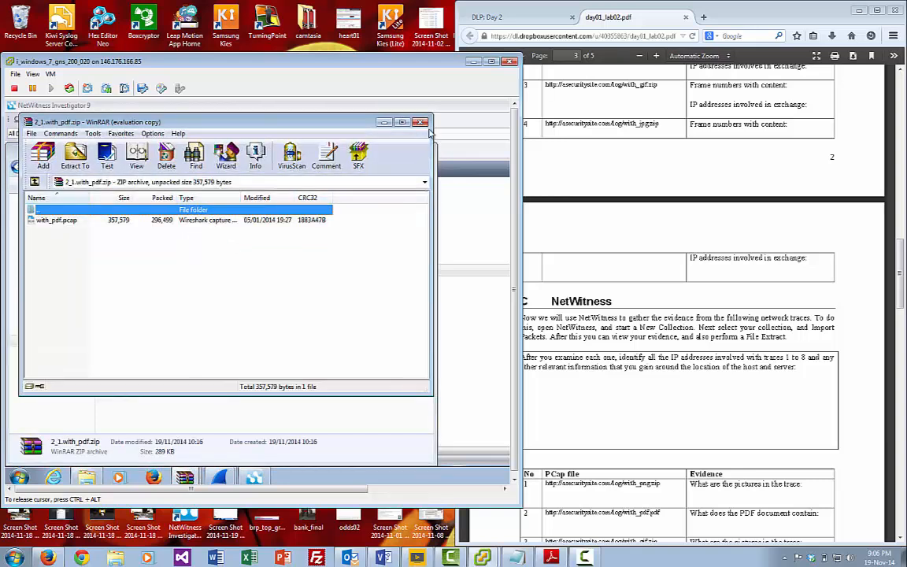
{"action": "left_click", "coordinate": [282, 260]}
{"action": "left_click", "coordinate": [421, 124]}
Step: Find section D, Content identification, in the day01_lab02.pdf lab sheet
{"action": "left_click", "coordinate": [688, 409]}
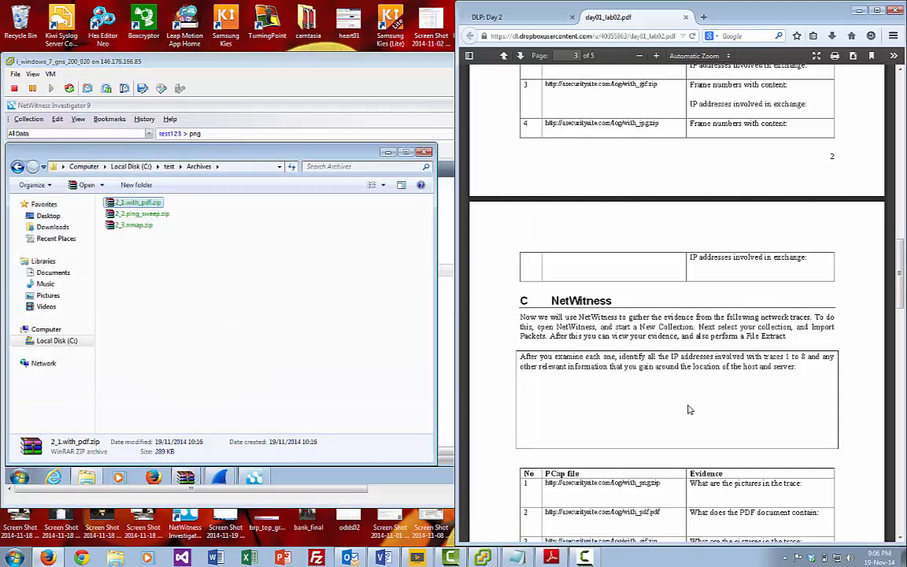
{"action": "scroll", "coordinate": [687, 408], "scroll_direction": "down", "scroll_amount": 5}
{"action": "scroll", "coordinate": [687, 409], "scroll_direction": "down", "scroll_amount": 8}
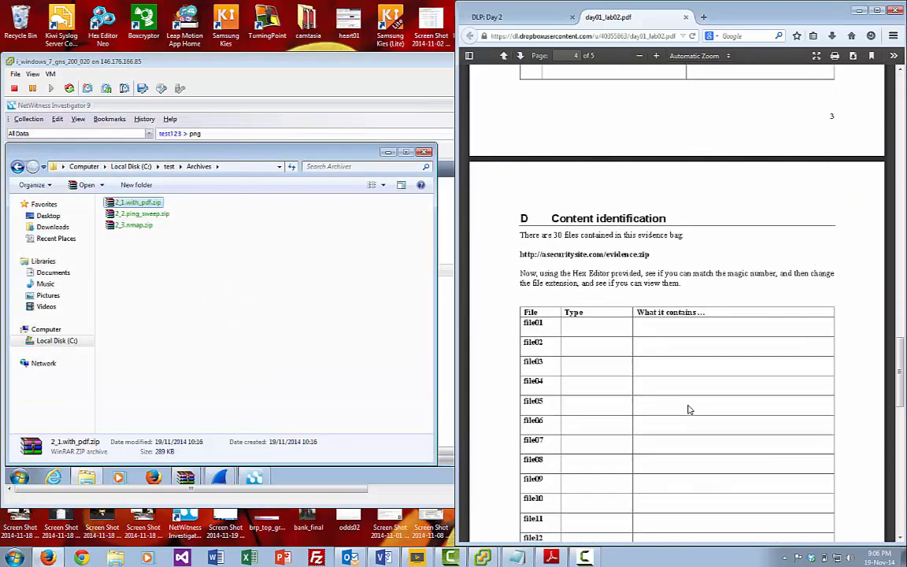
{"action": "scroll", "coordinate": [687, 409], "scroll_direction": "down", "scroll_amount": 1}
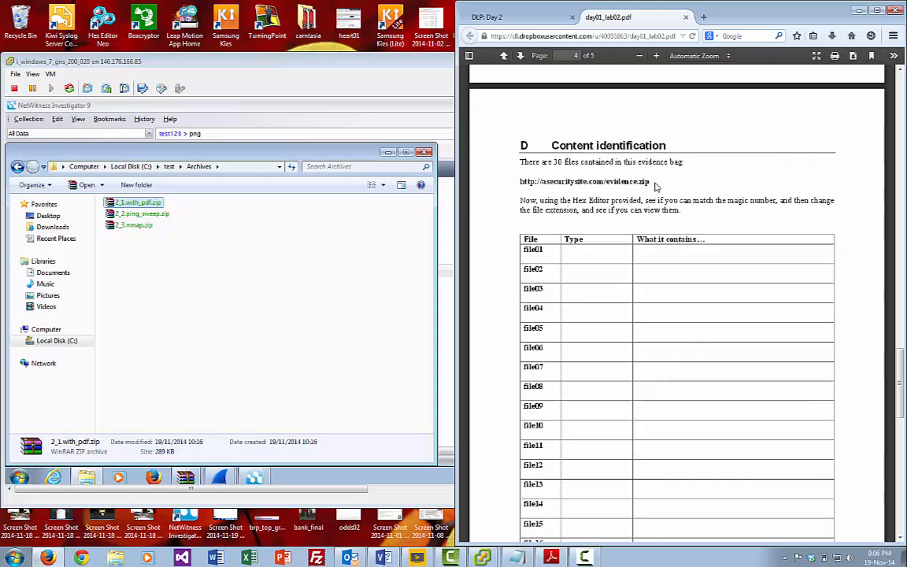
Step: Try to highlight the evidence.zip link in section D, cancelling the host browser's download request
{"action": "left_click_drag", "start_coordinate": [655, 185], "coordinate": [518, 143]}
{"action": "left_click", "coordinate": [563, 181]}
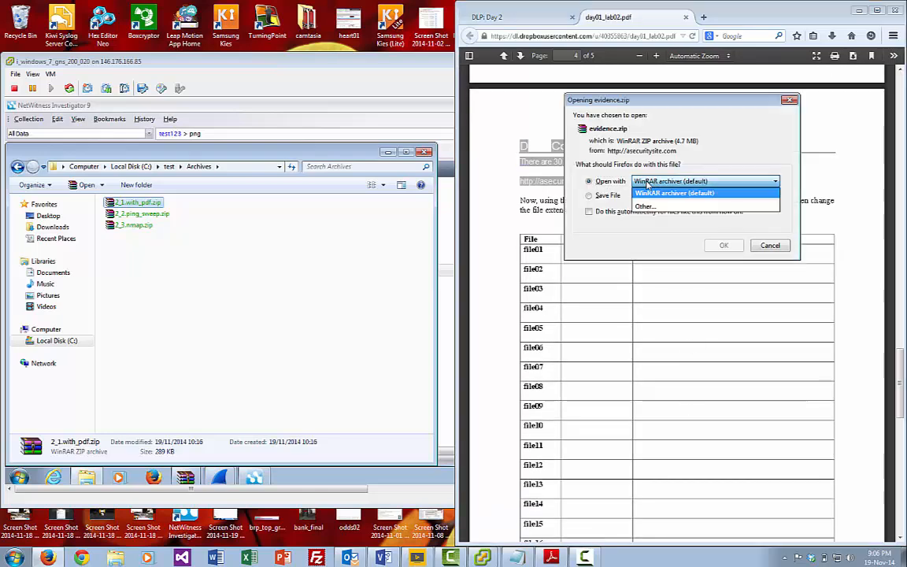
{"action": "left_click", "coordinate": [768, 245]}
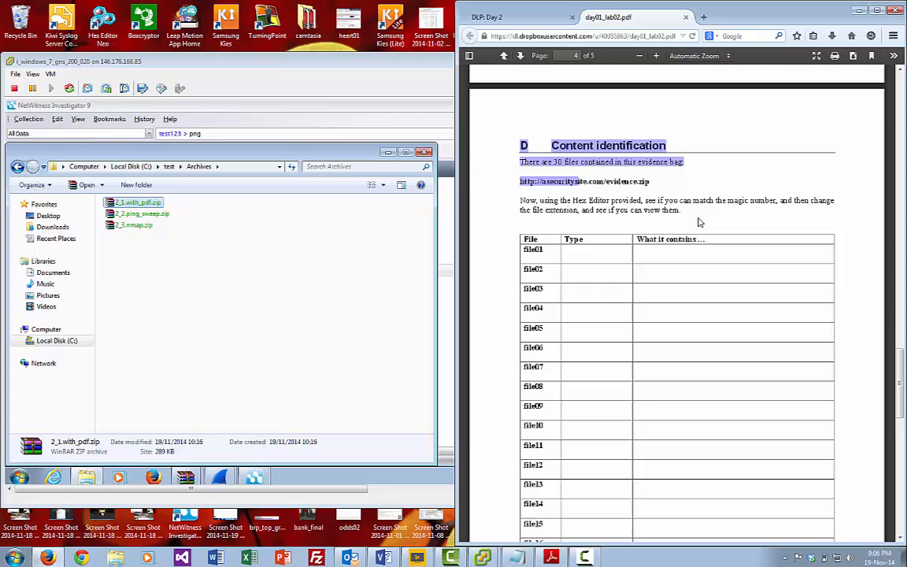
{"action": "left_click", "coordinate": [658, 190]}
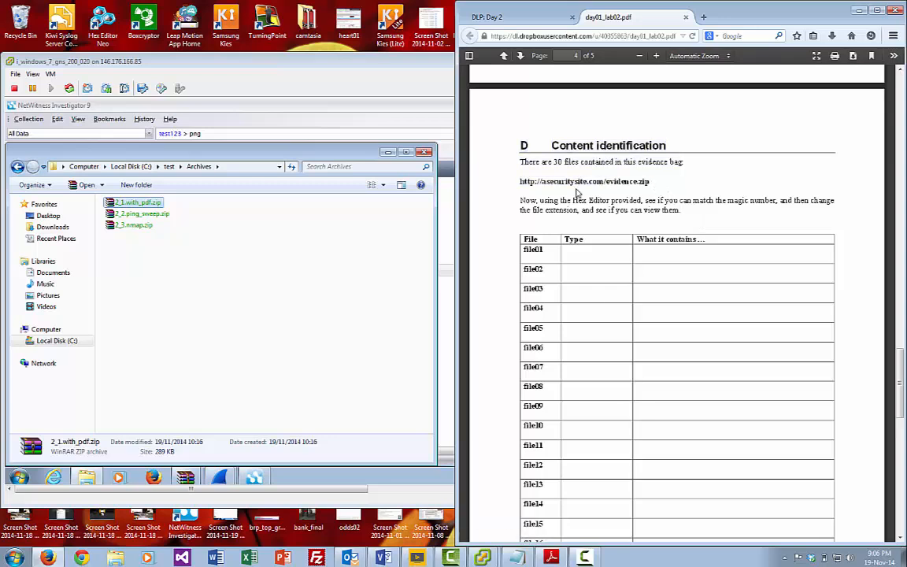
{"action": "left_click_drag", "start_coordinate": [518, 182], "coordinate": [621, 188]}
Step: Close the Archives folder window and NetWitness Investigator in the virtual machine
{"action": "left_click", "coordinate": [425, 152]}
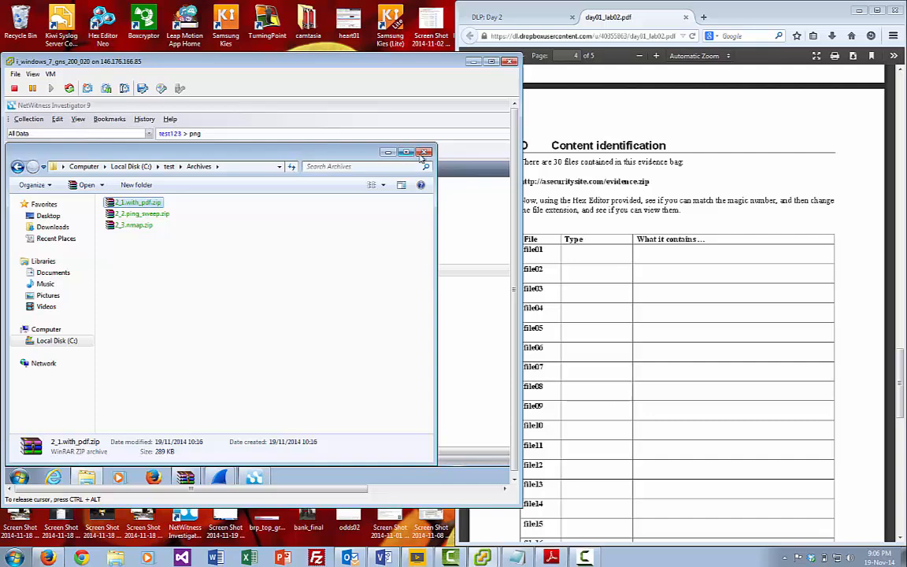
{"action": "left_click", "coordinate": [424, 152]}
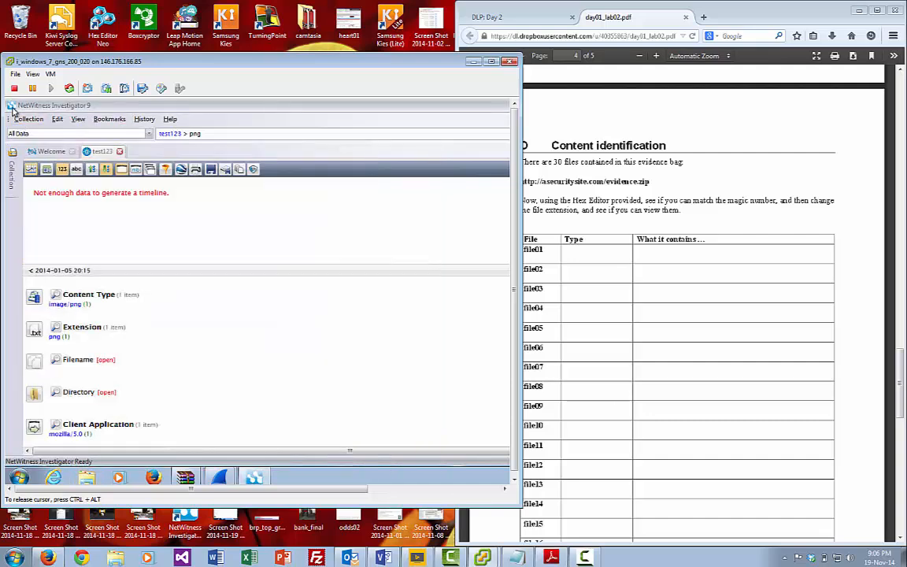
{"action": "double_click", "coordinate": [11, 107]}
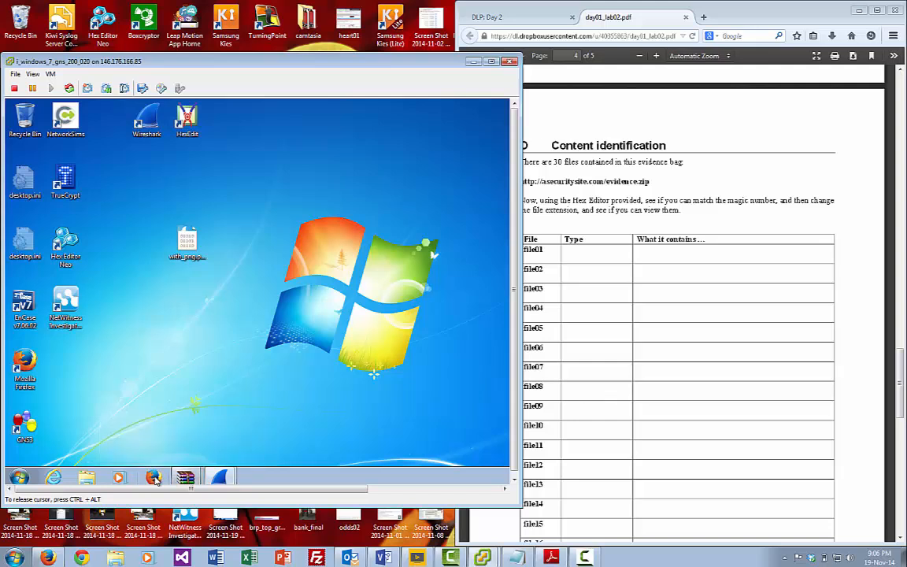
Step: Switch to Firefox in the virtual machine and request the file at asecuritysite.com/evidence.zip
{"action": "left_click", "coordinate": [154, 478]}
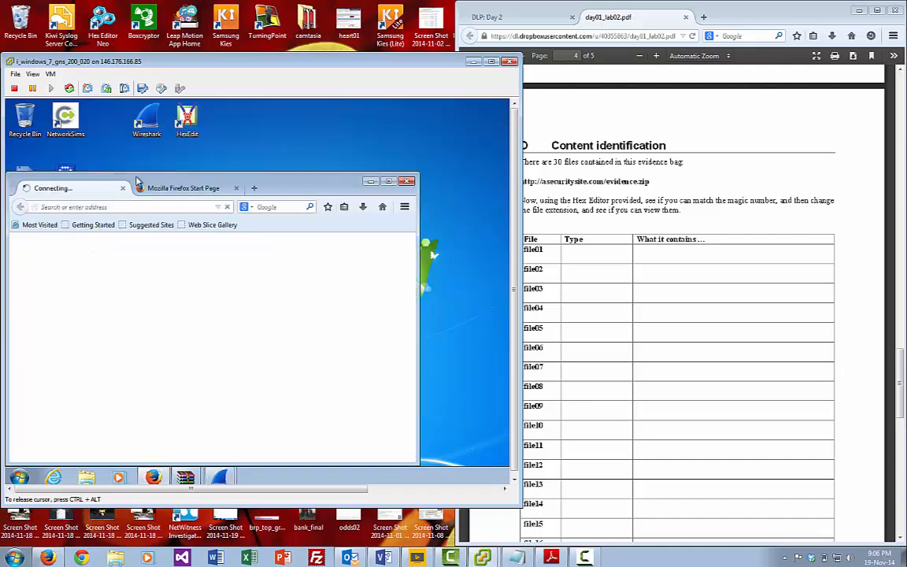
{"action": "left_click_drag", "start_coordinate": [308, 188], "coordinate": [445, 161]}
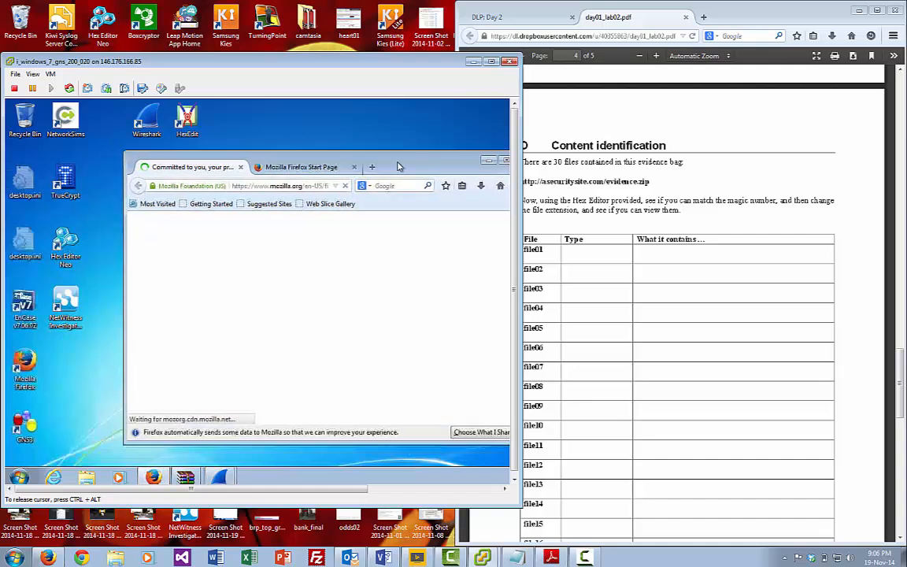
{"action": "left_click", "coordinate": [306, 180]}
{"action": "type", "text": "asecuritysite.com/evidence.zip"}
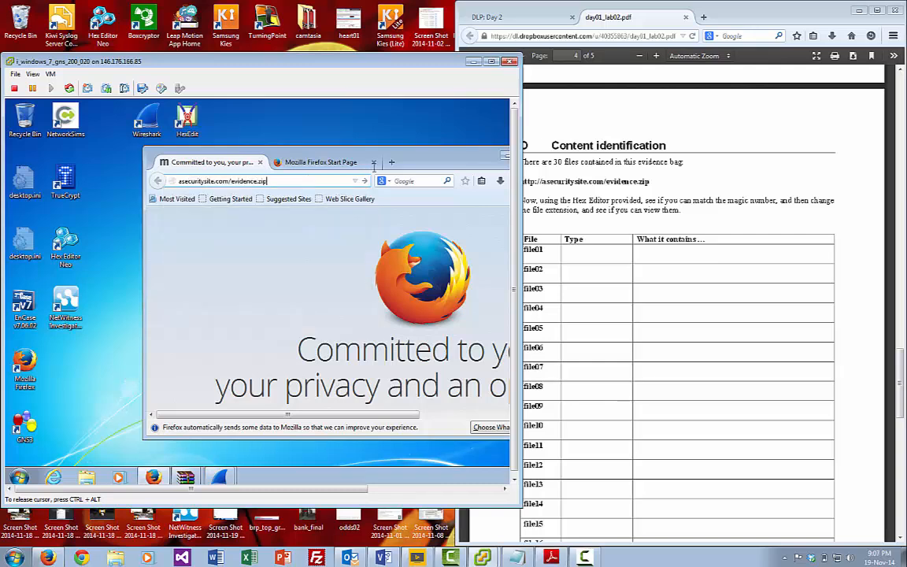
{"action": "key", "text": "Return"}
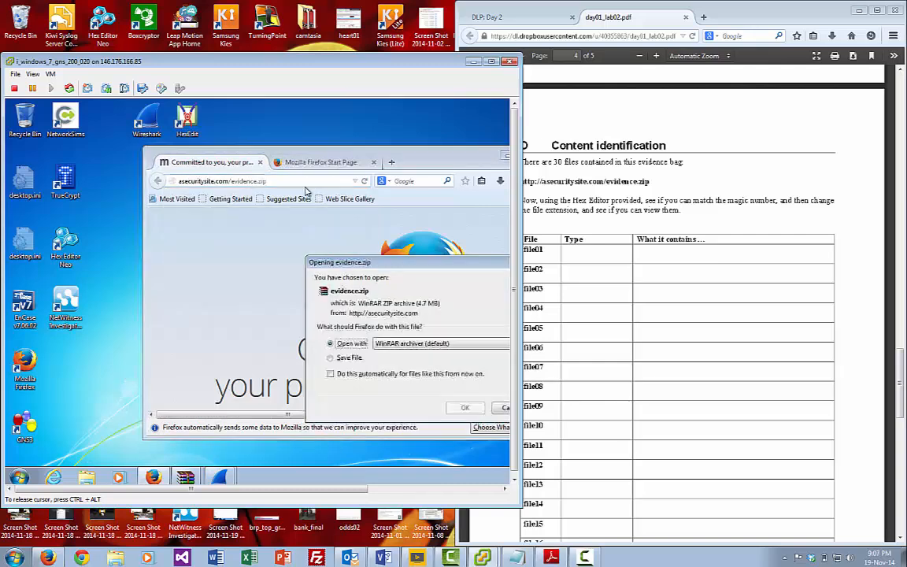
Step: Open the downloaded evidence.zip with the WinRAR archiver and dismiss its licence purchase reminder
{"action": "left_click", "coordinate": [462, 406]}
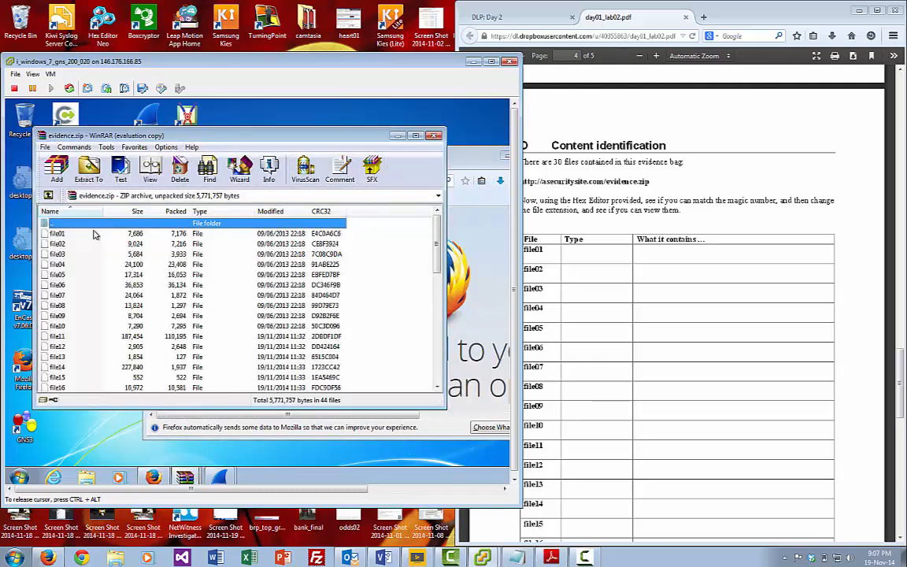
{"action": "left_click", "coordinate": [73, 236]}
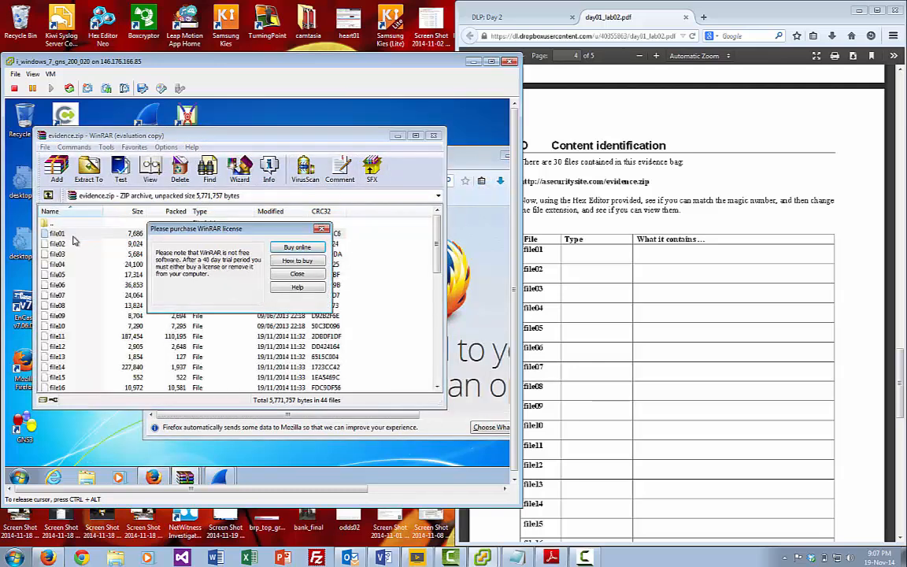
{"action": "left_click", "coordinate": [296, 275]}
Step: Select all archive files from file01 through file52 and extract them to c:\temp
{"action": "key", "text": "shift+Down"}
{"action": "key", "text": "shift+Down"}
{"action": "key", "text": "shift+Down"}
{"action": "key", "text": "shift+Down"}
{"action": "key", "text": "shift+Down"}
{"action": "key", "text": "shift+Down"}
{"action": "key", "text": "shift+Down"}
{"action": "key", "text": "shift+Down"}
{"action": "key", "text": "shift+Down"}
{"action": "key", "text": "shift+Down"}
{"action": "key", "text": "shift+Down"}
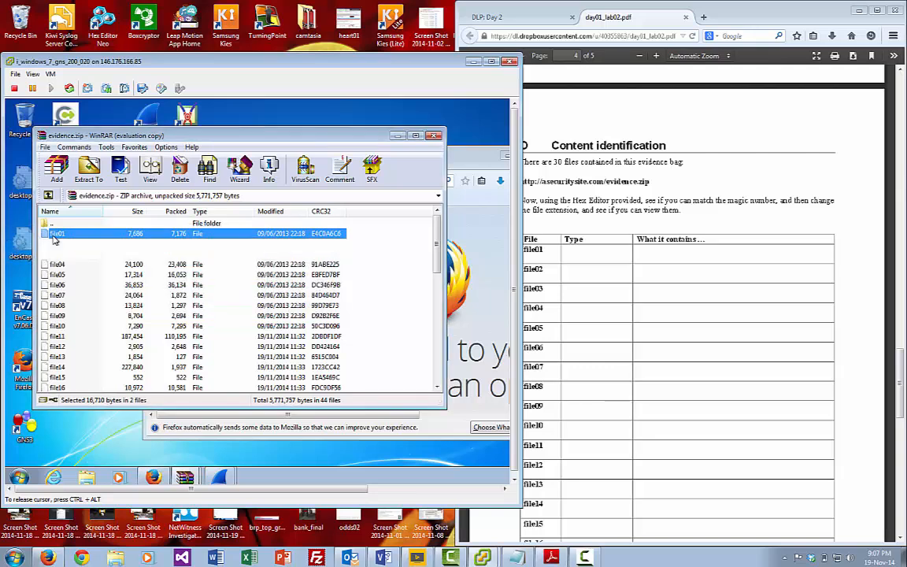
{"action": "key", "text": "shift+Down"}
{"action": "key", "text": "shift+Down"}
{"action": "key", "text": "shift+Down"}
{"action": "key", "text": "shift+Down"}
{"action": "key", "text": "shift+Down"}
{"action": "key", "text": "shift+Down"}
{"action": "key", "text": "shift+Down"}
{"action": "key", "text": "shift+Down"}
{"action": "key", "text": "shift+Down"}
{"action": "key", "text": "shift+Down"}
{"action": "key", "text": "shift+Down"}
{"action": "key", "text": "shift+Down"}
{"action": "key", "text": "shift+Down"}
{"action": "key", "text": "shift+Down"}
{"action": "key", "text": "shift+Down"}
{"action": "key", "text": "shift+Down"}
{"action": "key", "text": "shift+Down"}
{"action": "key", "text": "shift+Down"}
{"action": "key", "text": "shift+Down"}
{"action": "key", "text": "shift+Down"}
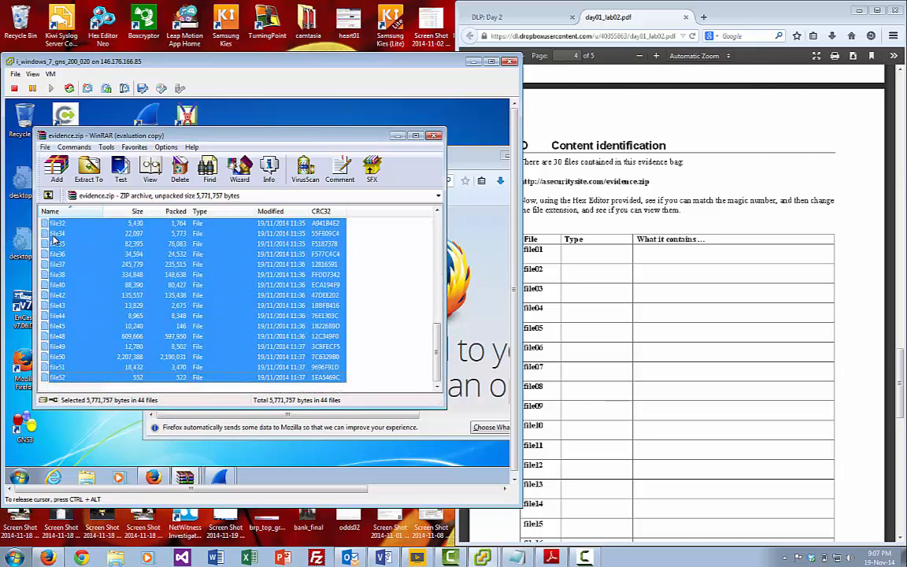
{"action": "left_click", "coordinate": [89, 167]}
{"action": "type", "text": "c:"}
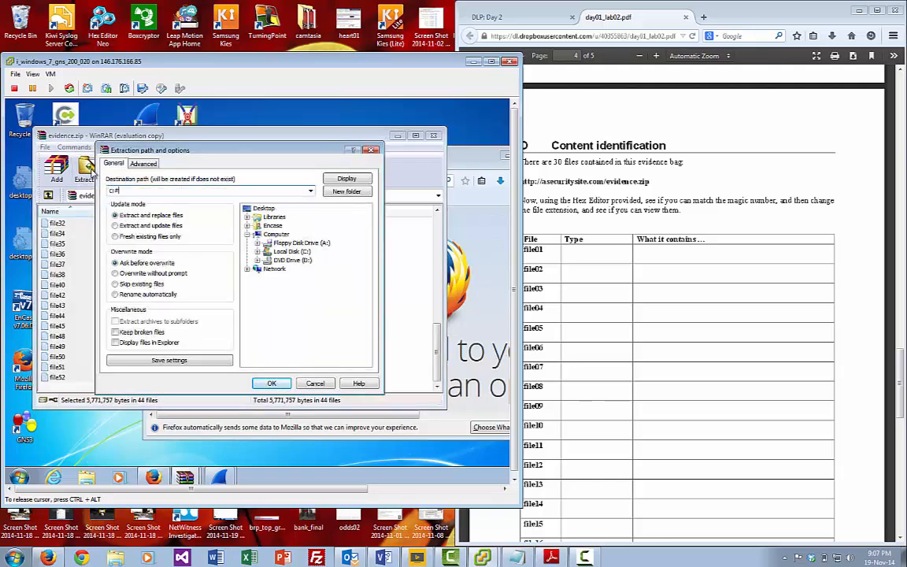
{"action": "type", "text": "\\"}
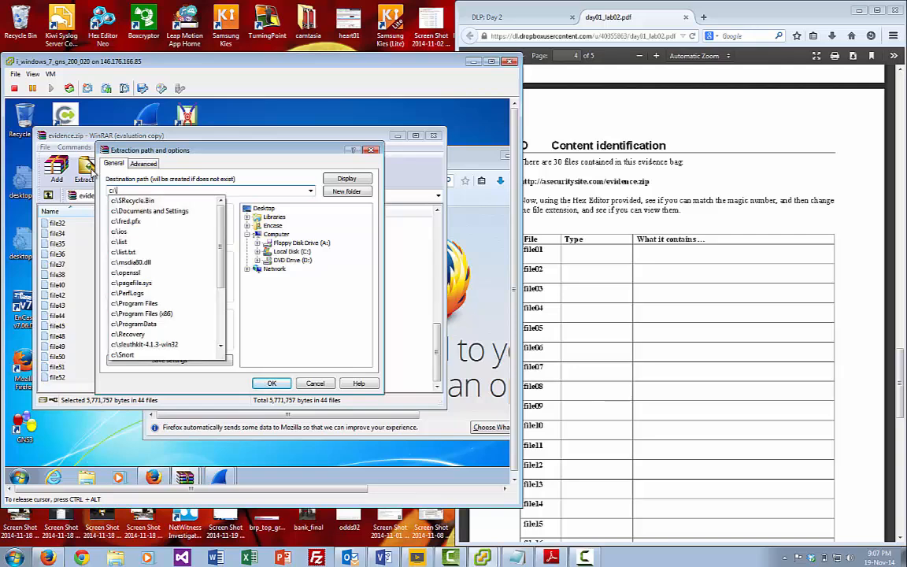
{"action": "type", "text": "temp"}
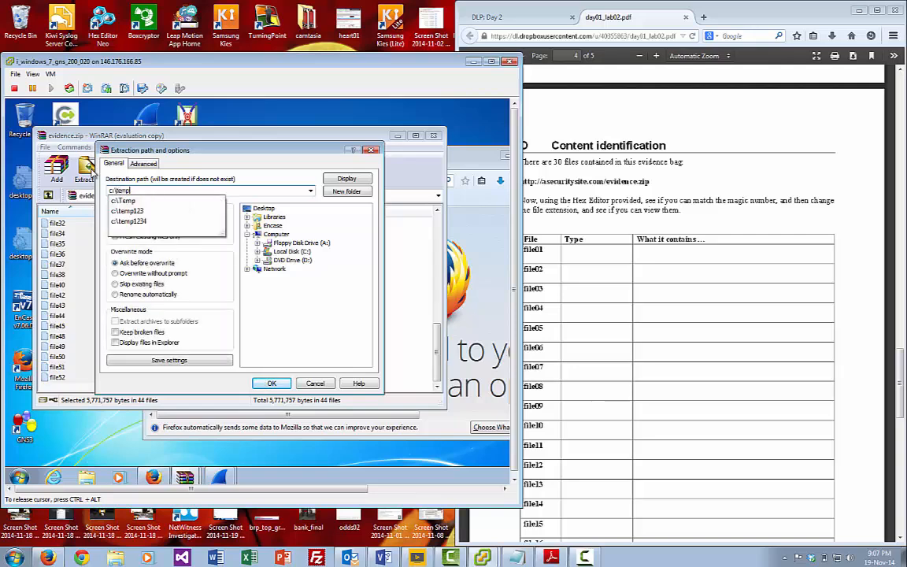
{"action": "key", "text": "Return"}
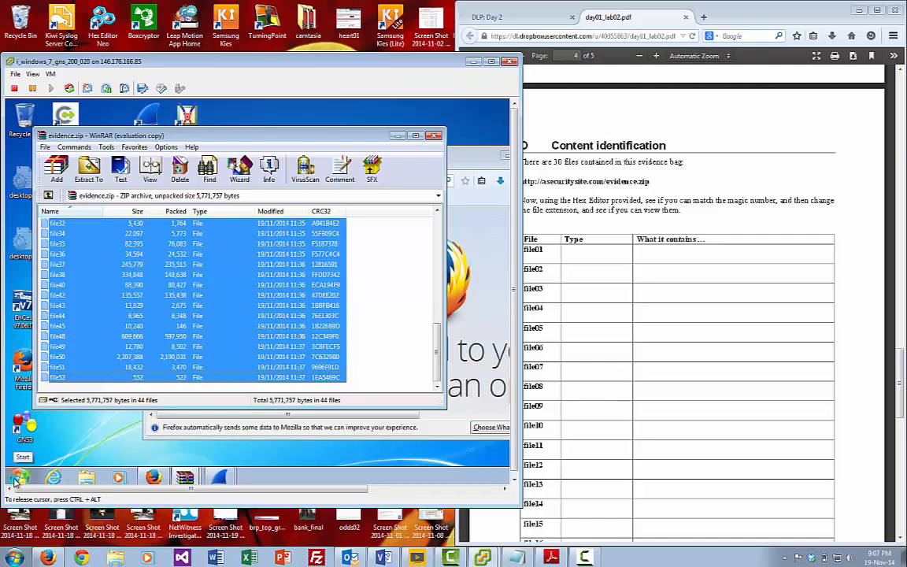
Step: Move the WinRAR window aside, switch to Hex Editor Neo and open file01 from c:\temp
{"action": "left_click_drag", "start_coordinate": [145, 141], "coordinate": [394, 194]}
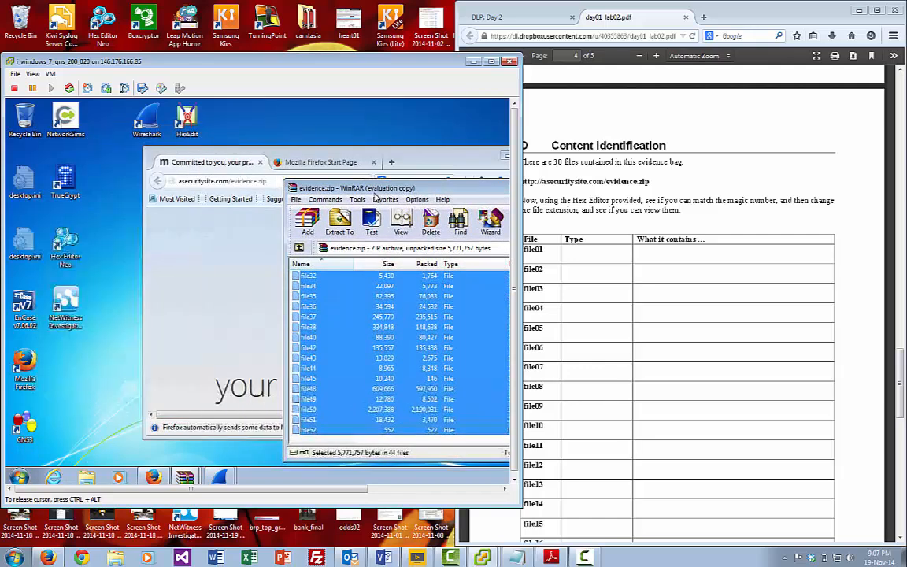
{"action": "double_click", "coordinate": [73, 240]}
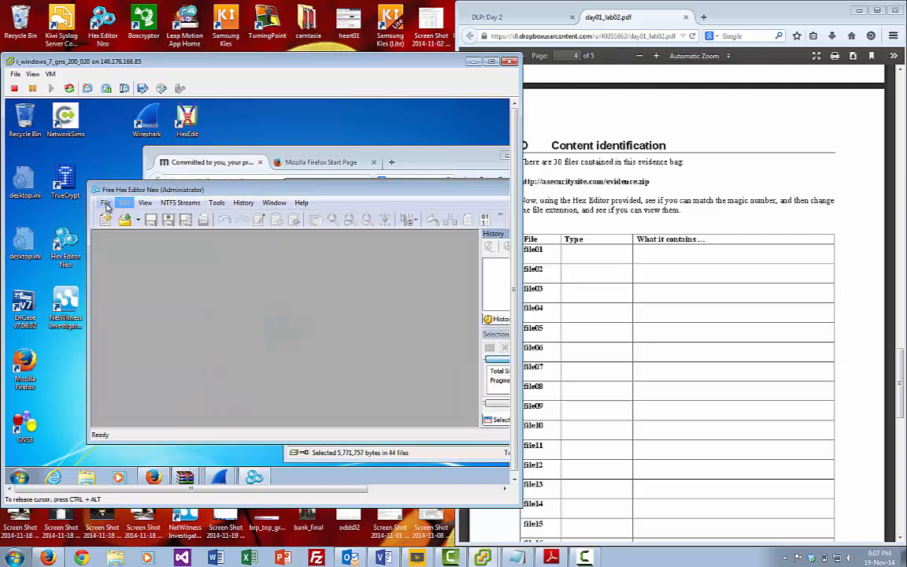
{"action": "left_click", "coordinate": [104, 202]}
{"action": "mouse_move", "coordinate": [122, 228]}
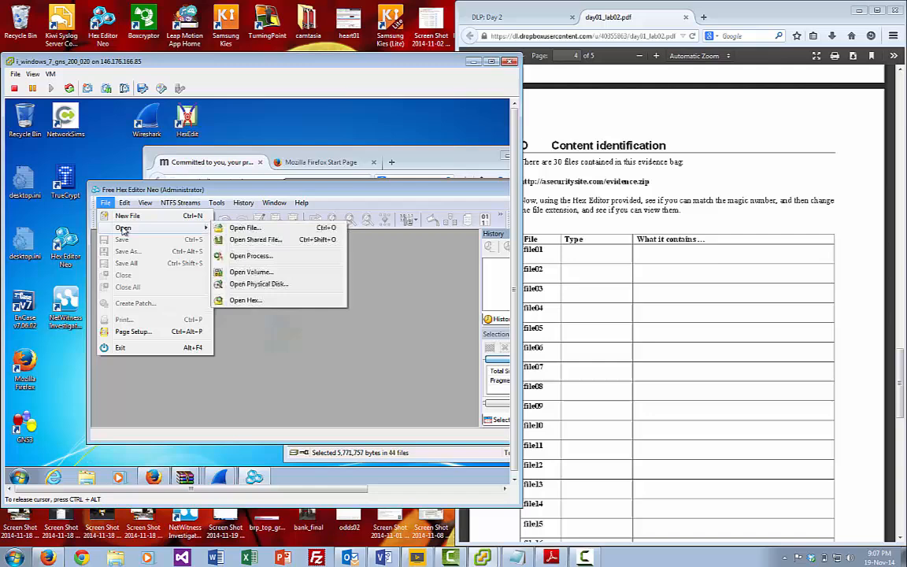
{"action": "left_click", "coordinate": [246, 228]}
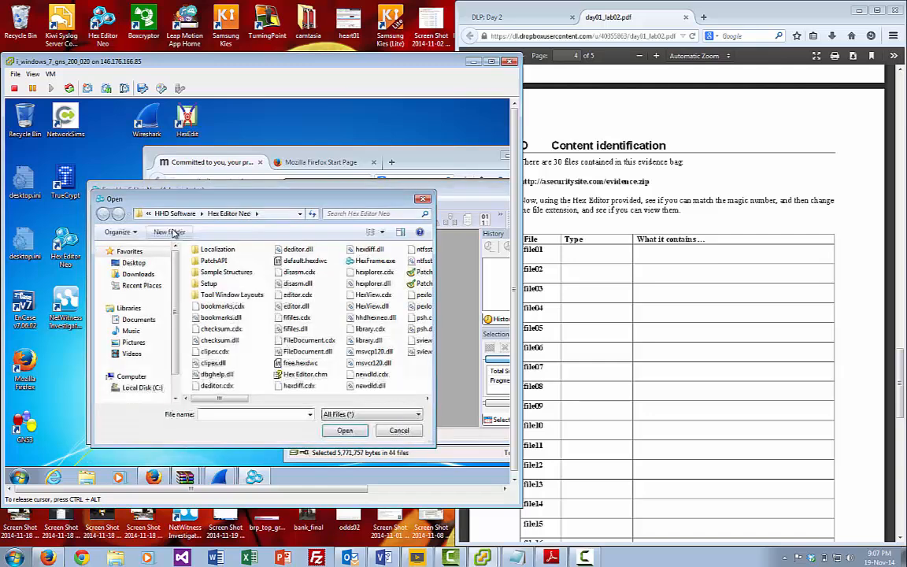
{"action": "type", "text": "c"}
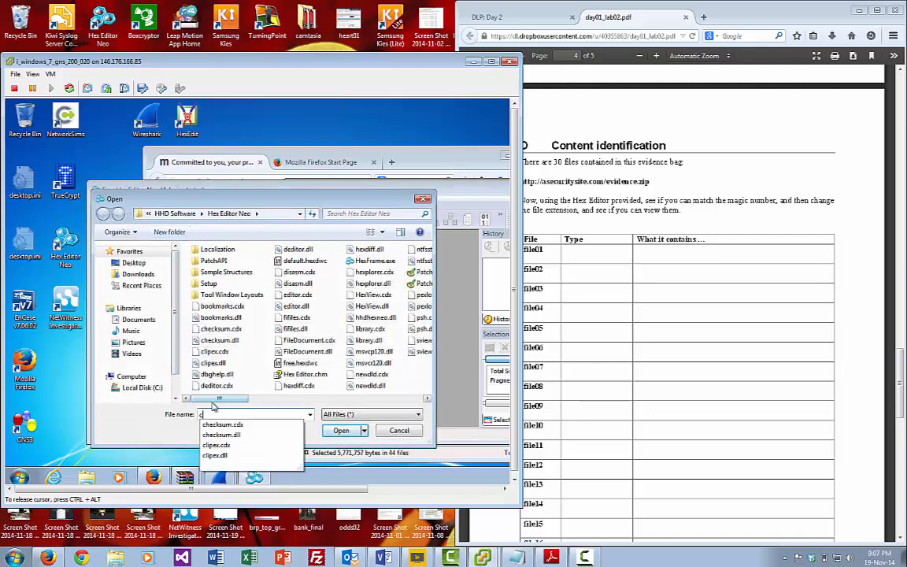
{"action": "type", "text": ":\temp"}
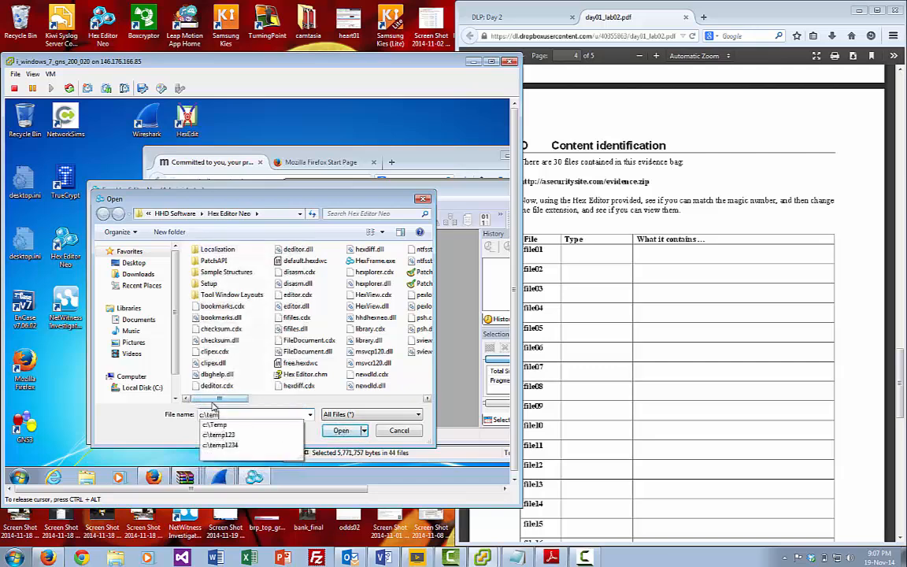
{"action": "key", "text": "Return"}
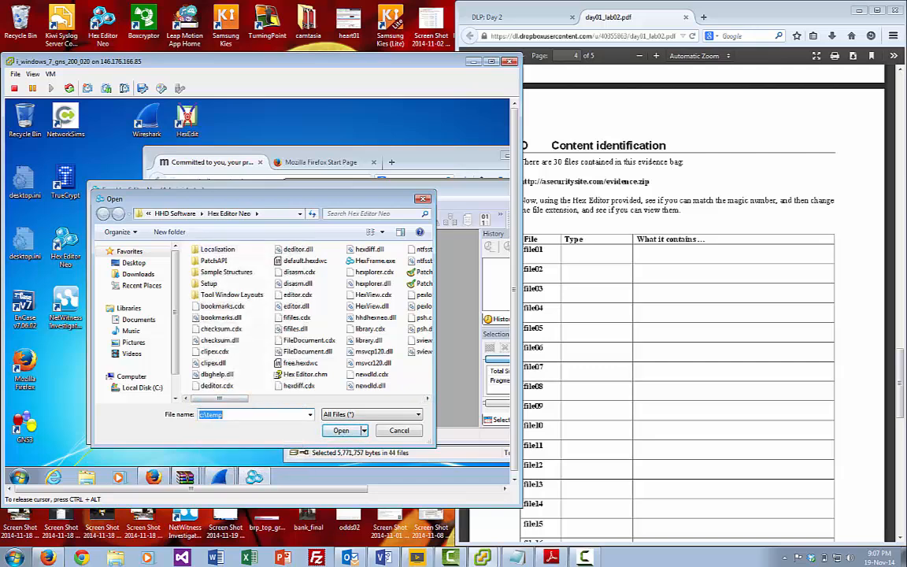
{"action": "double_click", "coordinate": [211, 261]}
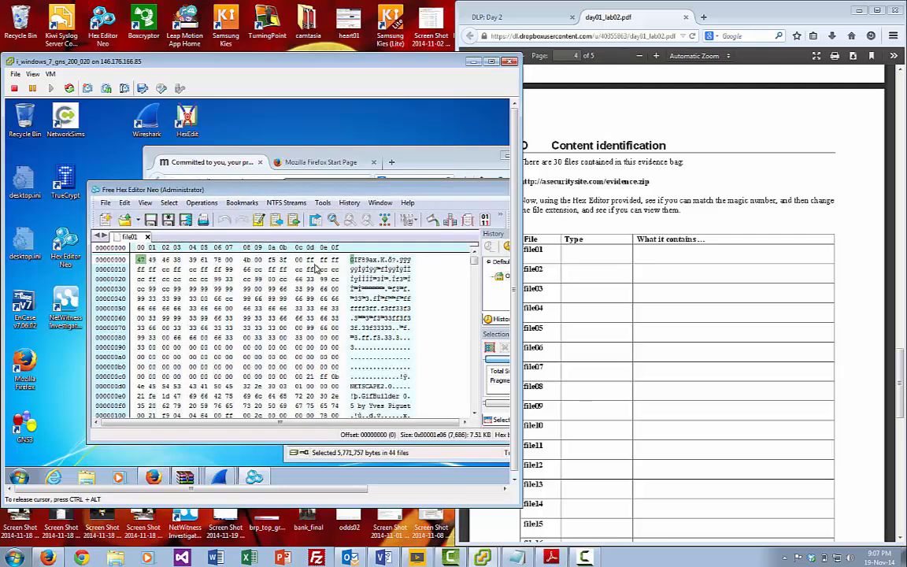
Step: Switch to Windows Explorer in the virtual machine and go to the c:\temp folder
{"action": "left_click", "coordinate": [87, 477]}
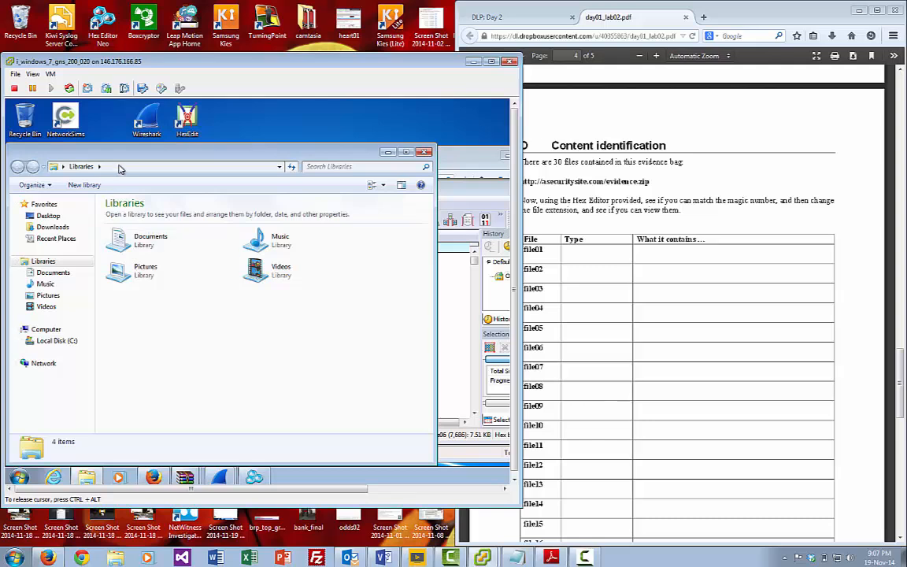
{"action": "left_click", "coordinate": [120, 167]}
{"action": "type", "text": "c:"}
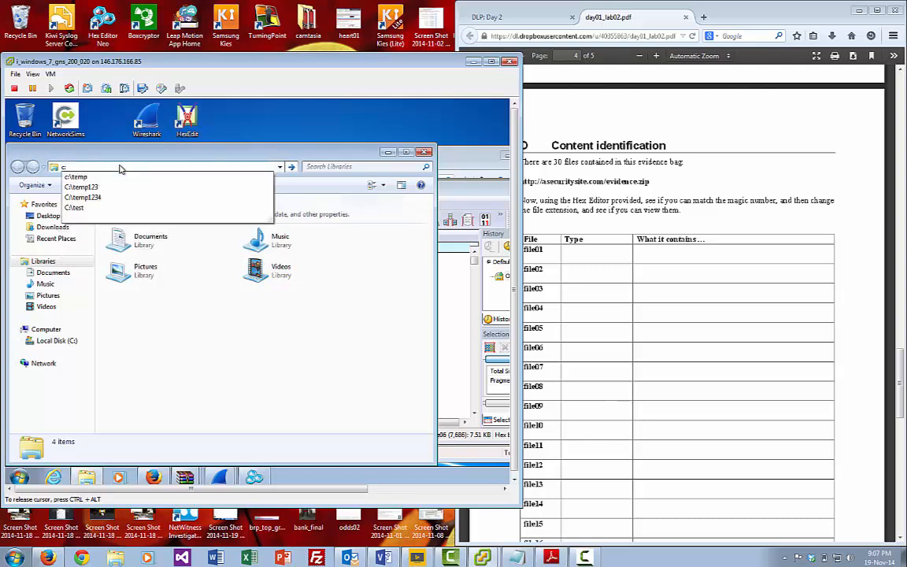
{"action": "type", "text": "\\temp"}
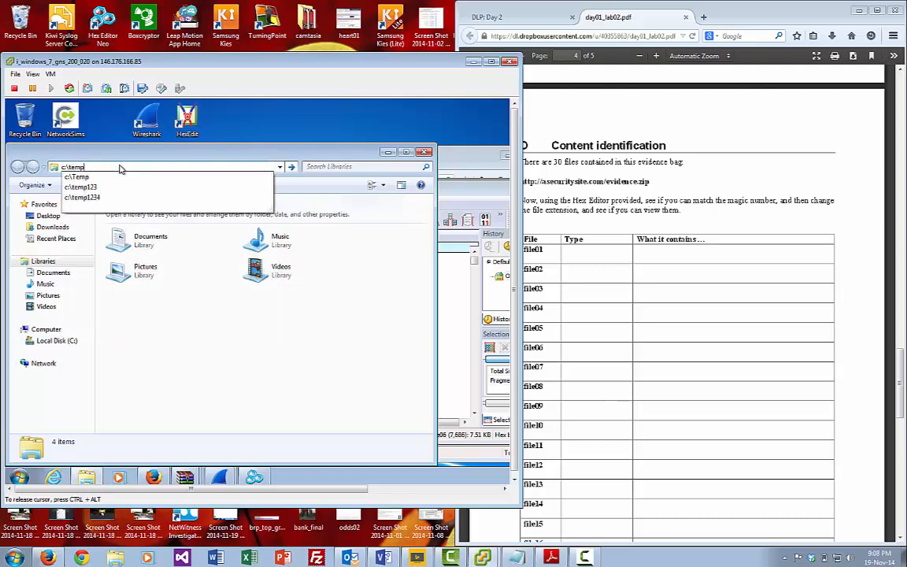
{"action": "key", "text": "Return"}
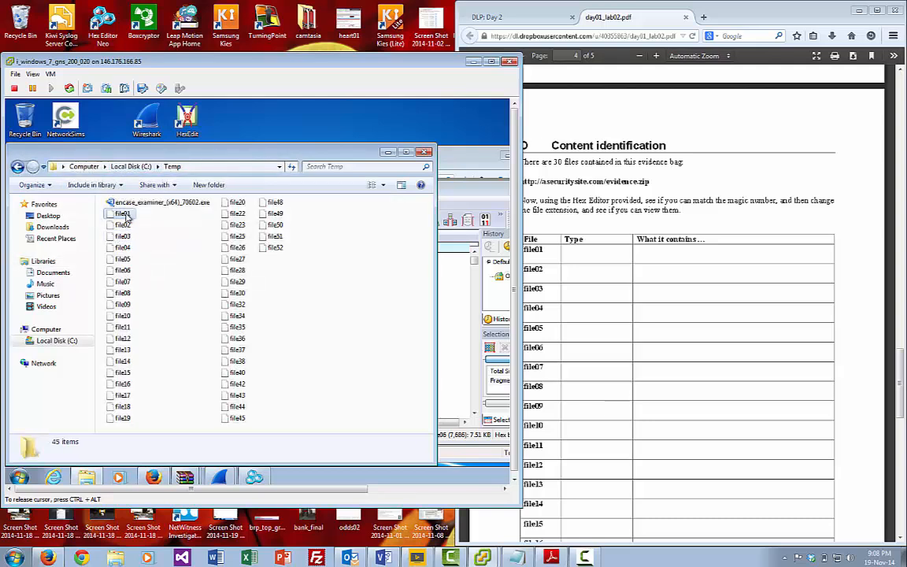
Step: Rename file01 to file01.gif, closing Hex Editor Neo to release the file before retrying the rename
{"action": "left_click", "coordinate": [126, 213]}
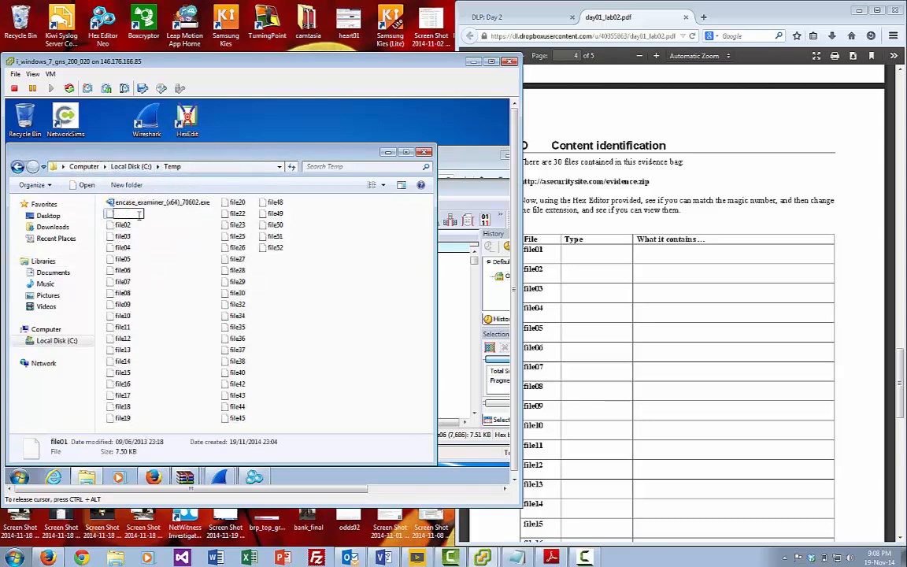
{"action": "type", "text": ".gif"}
{"action": "key", "text": "Return"}
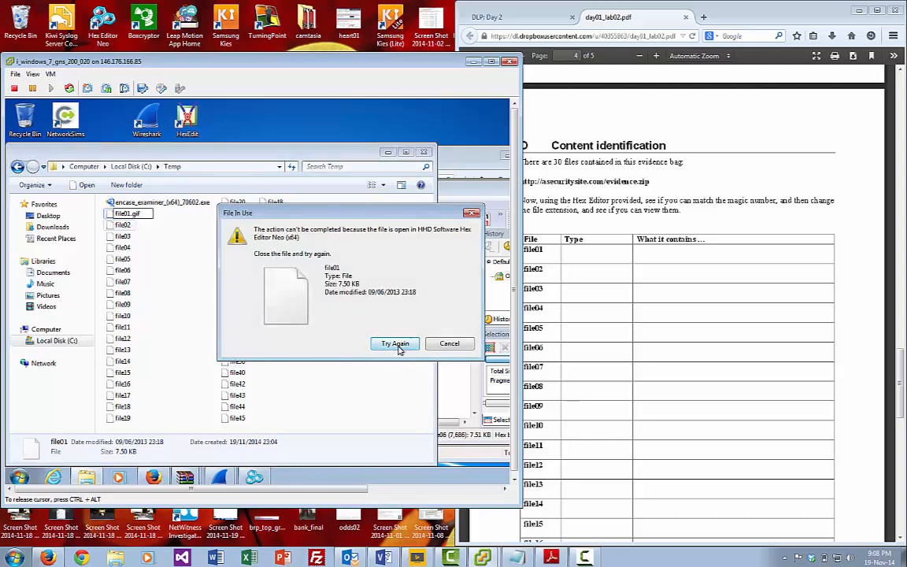
{"action": "left_click", "coordinate": [488, 195]}
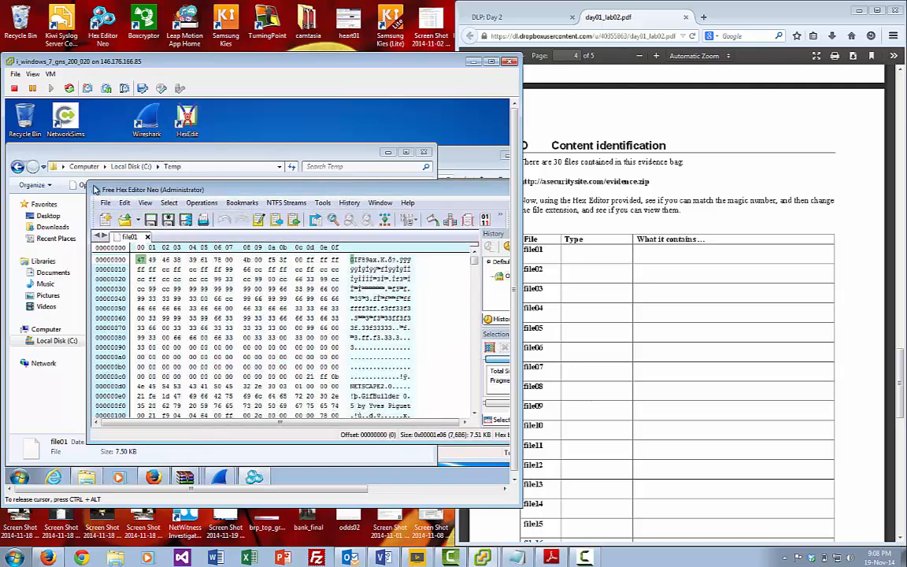
{"action": "left_click", "coordinate": [92, 189]}
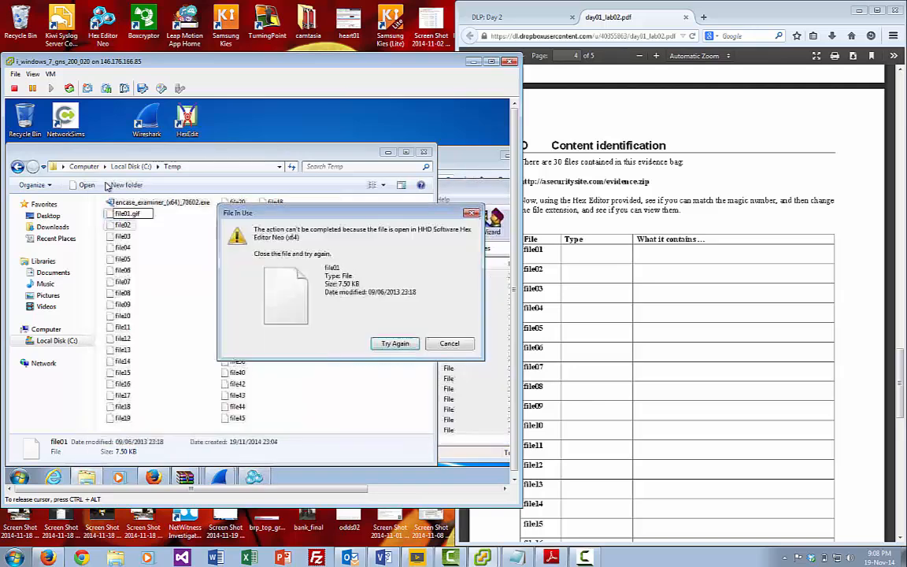
{"action": "left_click", "coordinate": [395, 344]}
Step: View the image in file01.gif, widening the virtual machine window, and close the viewer
{"action": "left_click", "coordinate": [122, 223]}
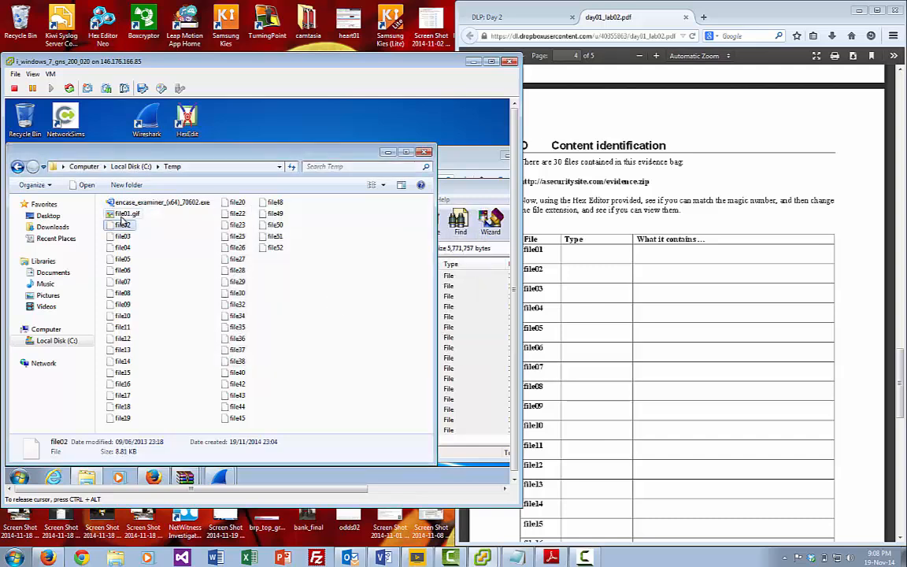
{"action": "left_click", "coordinate": [123, 215]}
{"action": "double_click", "coordinate": [123, 214]}
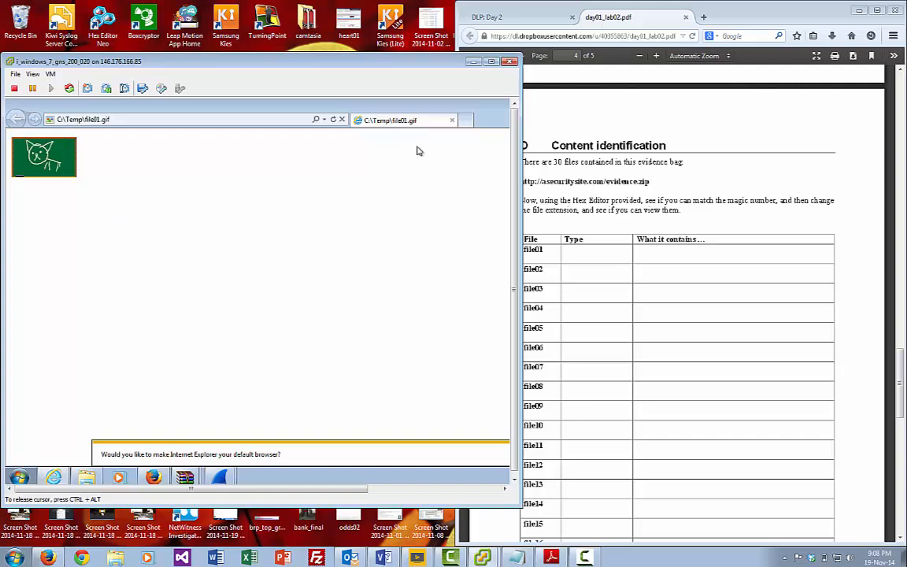
{"action": "left_click_drag", "start_coordinate": [520, 175], "coordinate": [580, 175]}
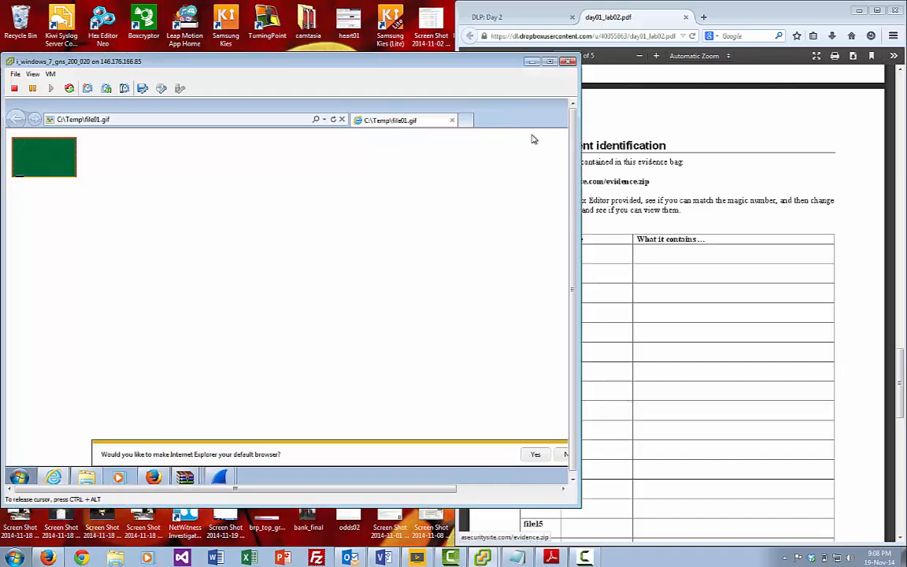
{"action": "double_click", "coordinate": [66, 103]}
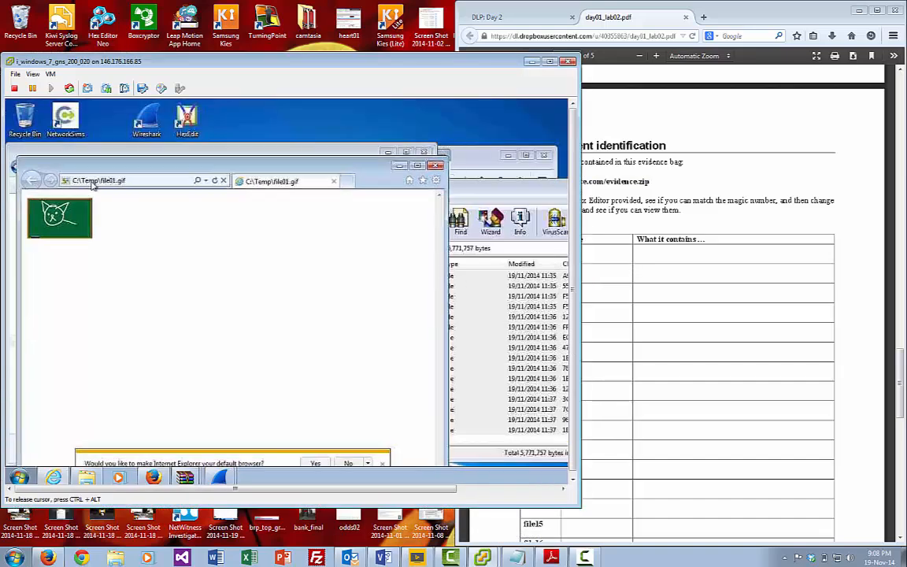
{"action": "left_click", "coordinate": [423, 183]}
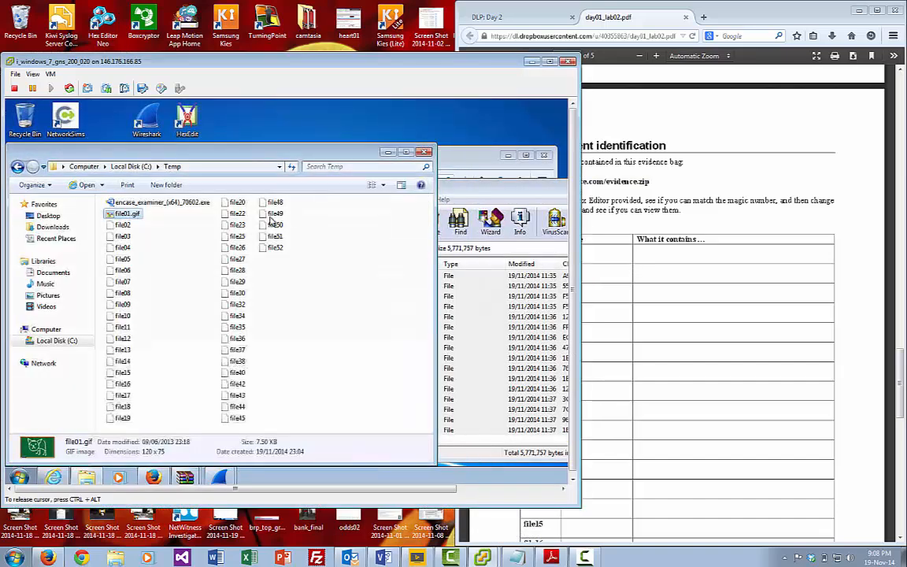
Step: Examine the magic number of file02 in HHD Hex Editor Neo and close the editor
{"action": "left_click", "coordinate": [122, 226]}
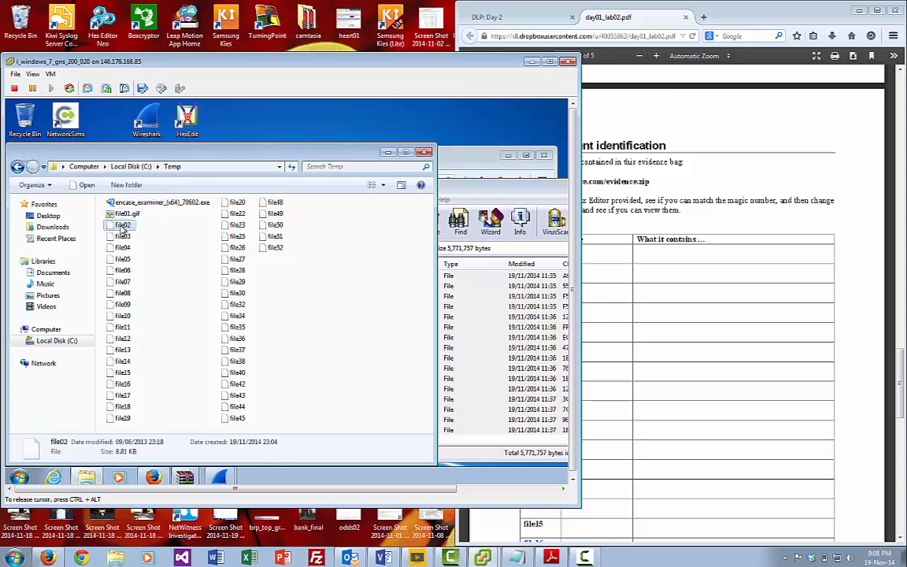
{"action": "right_click", "coordinate": [122, 227]}
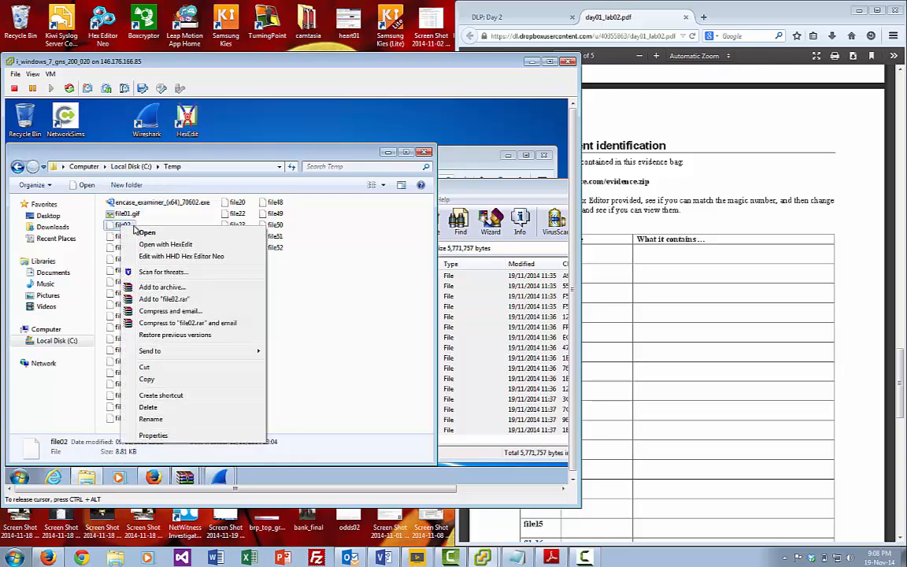
{"action": "left_click", "coordinate": [169, 257]}
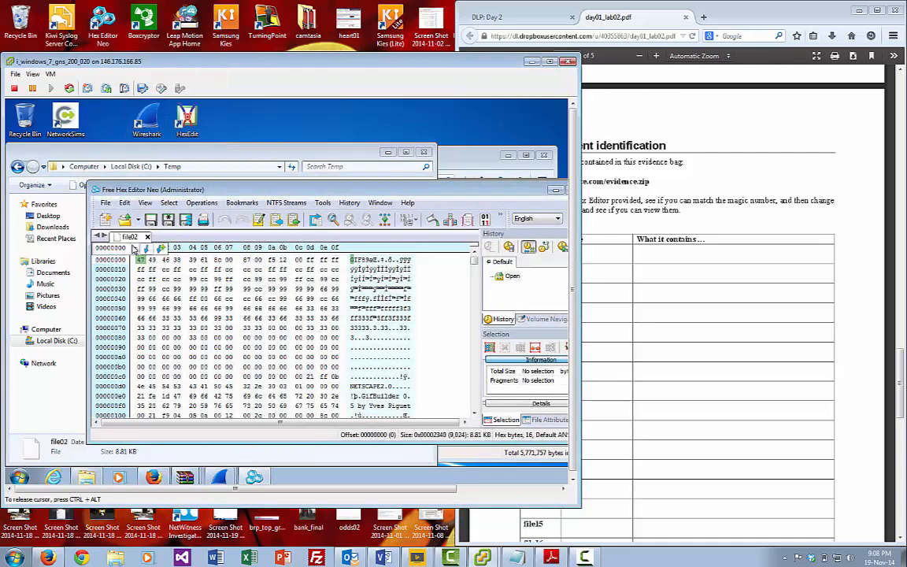
{"action": "double_click", "coordinate": [96, 192]}
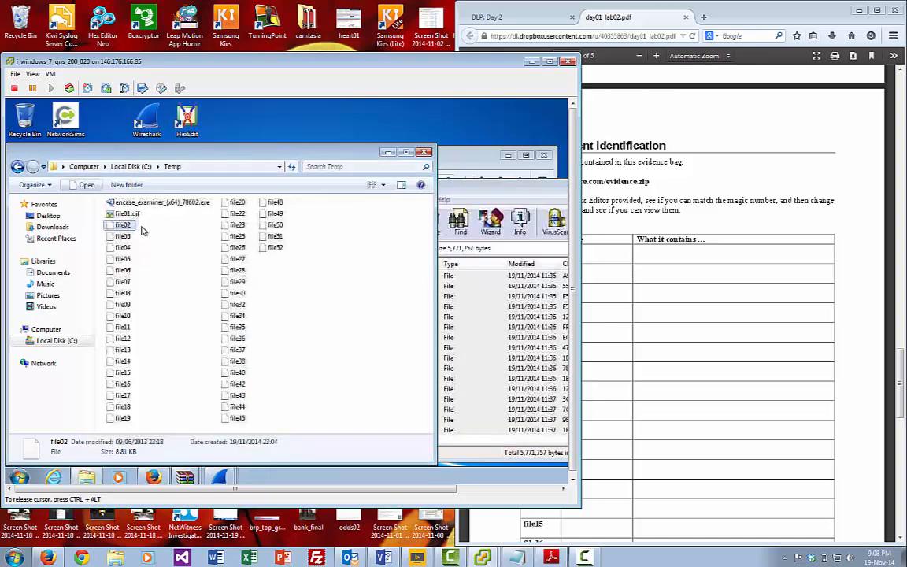
Step: Rename file02 to file02.gif and select it to preview its thumbnail
{"action": "left_click", "coordinate": [126, 226]}
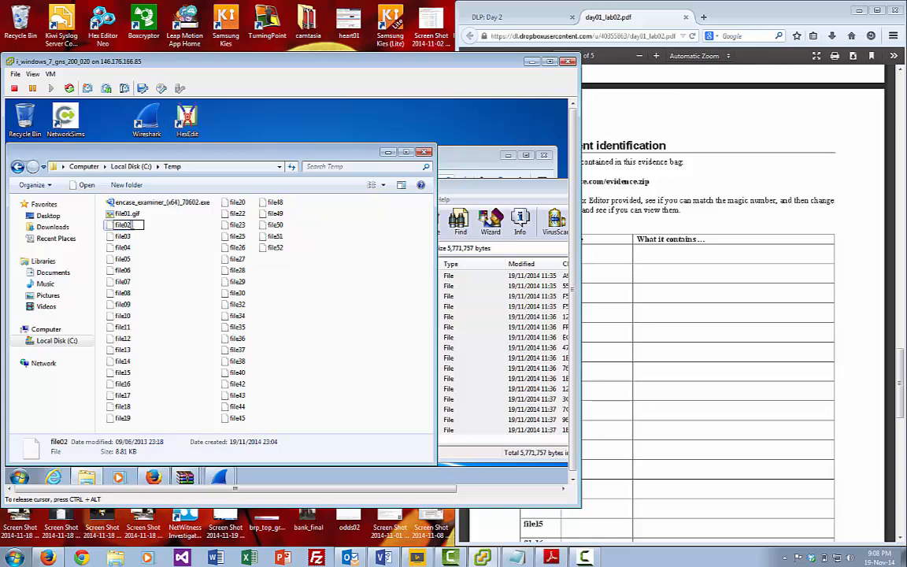
{"action": "type", "text": ".gif"}
{"action": "left_click", "coordinate": [161, 238]}
{"action": "left_click", "coordinate": [129, 225]}
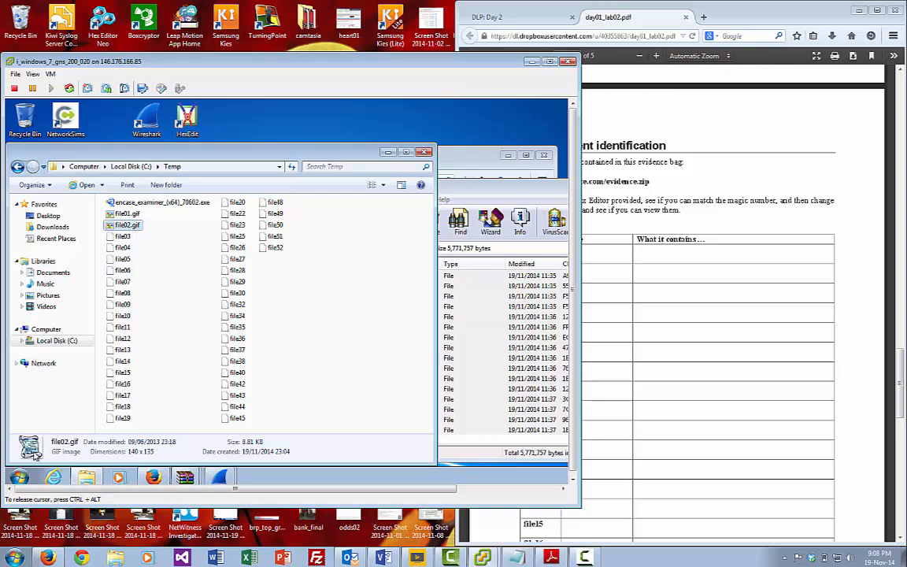
Step: Open file03 in HHD Hex Editor Neo and load asecuritysite.com/forensics/magic in a new browser tab
{"action": "right_click", "coordinate": [143, 239]}
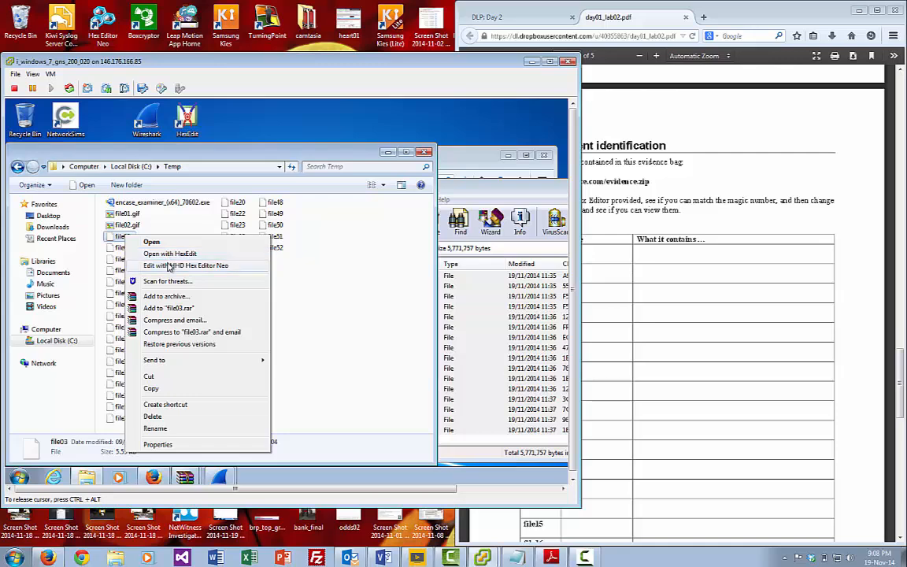
{"action": "left_click", "coordinate": [168, 266]}
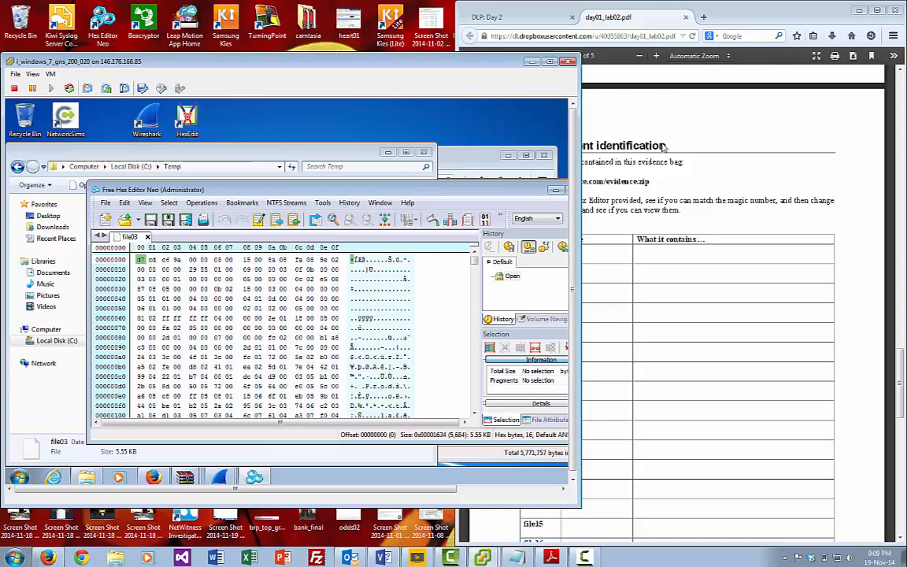
{"action": "left_click", "coordinate": [667, 16]}
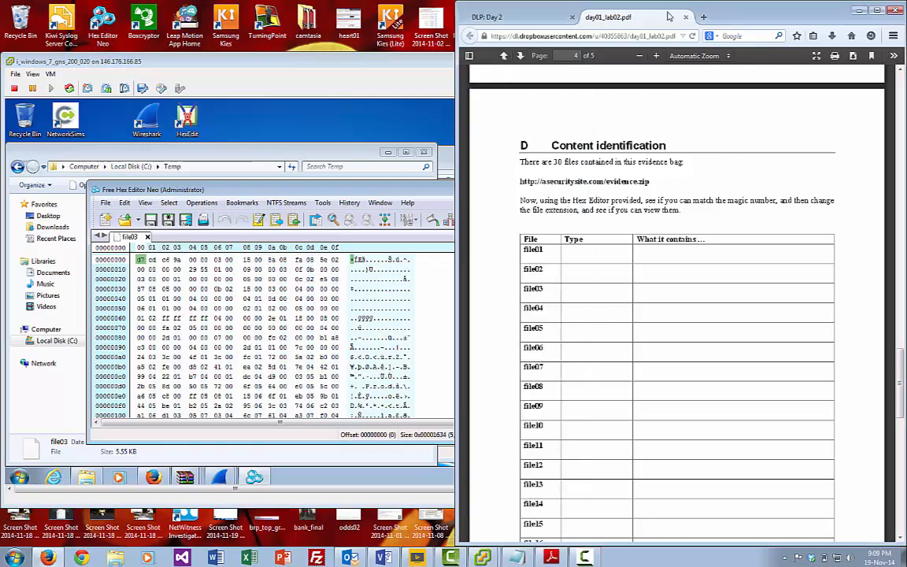
{"action": "left_click", "coordinate": [704, 17]}
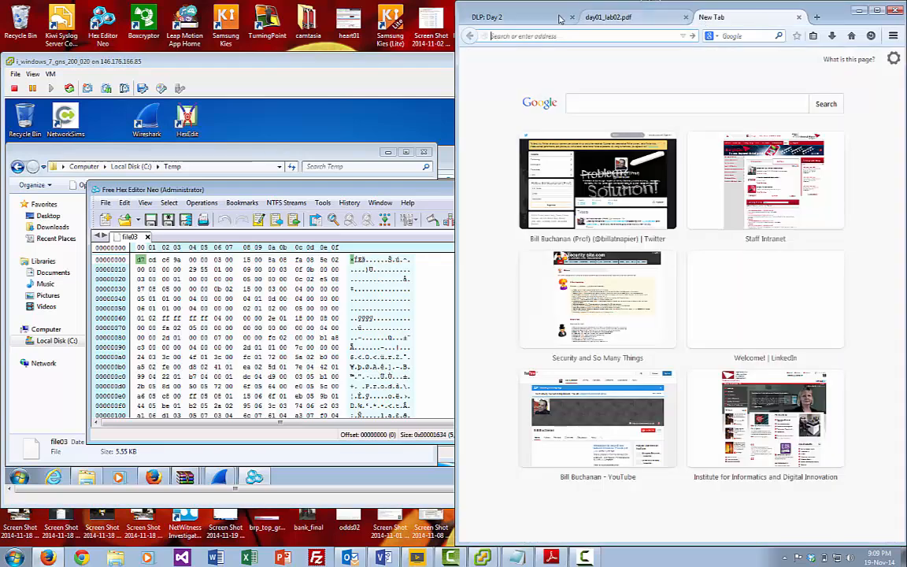
{"action": "type", "text": "asecuritysite.com/"}
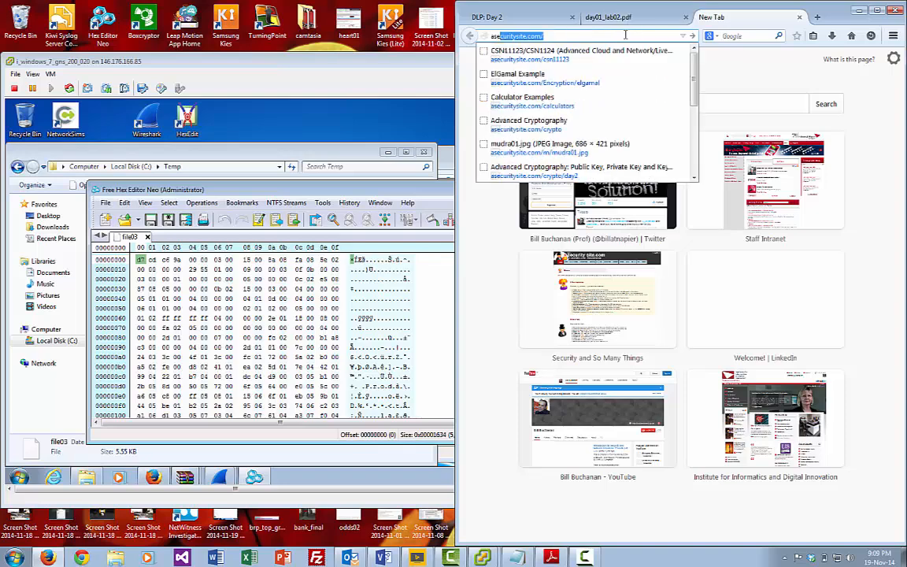
{"action": "left_click", "coordinate": [625, 35]}
{"action": "type", "text": "forensics"}
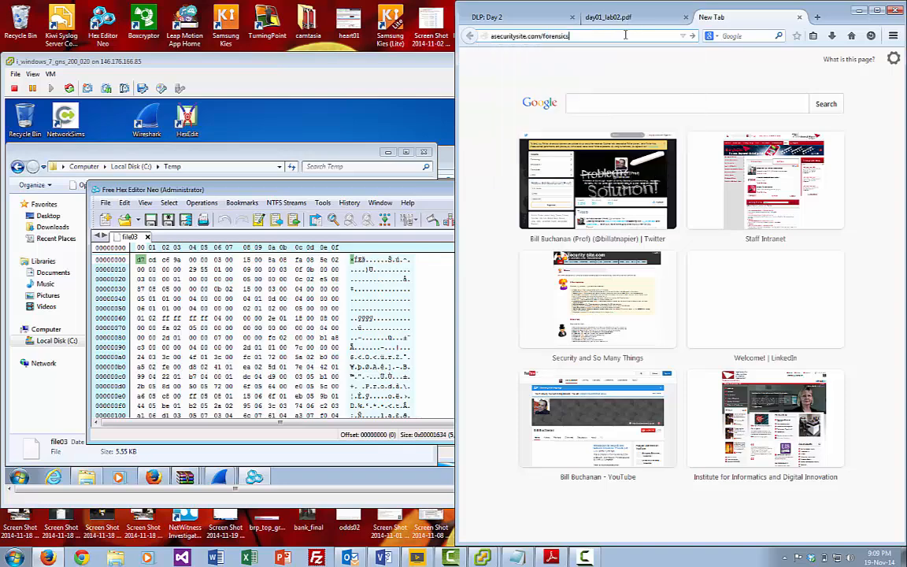
{"action": "type", "text": "ma/magic"}
{"action": "key", "text": "Return"}
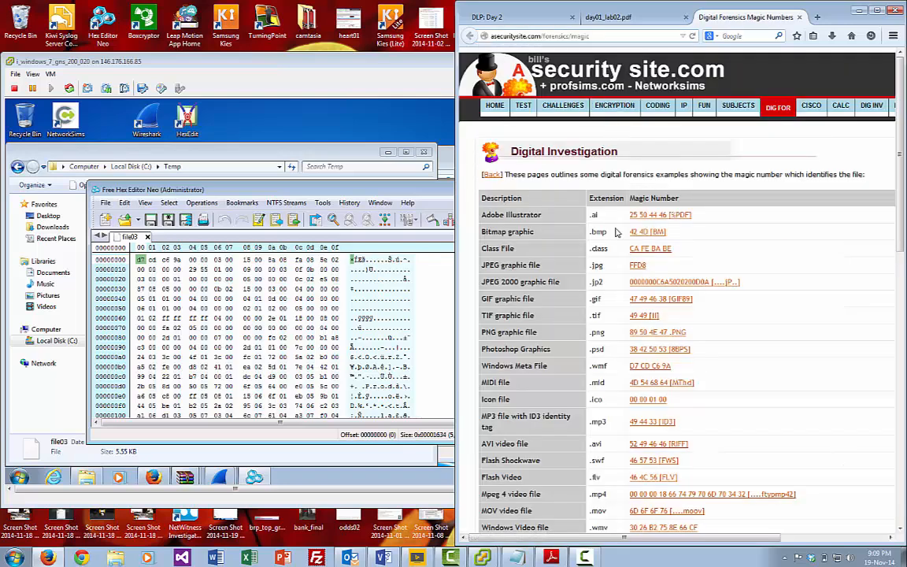
Step: Search the magic number table for D7 to match file03's signature, and close the hex editor
{"action": "key", "text": "ctrl+f"}
{"action": "type", "text": "D7"}
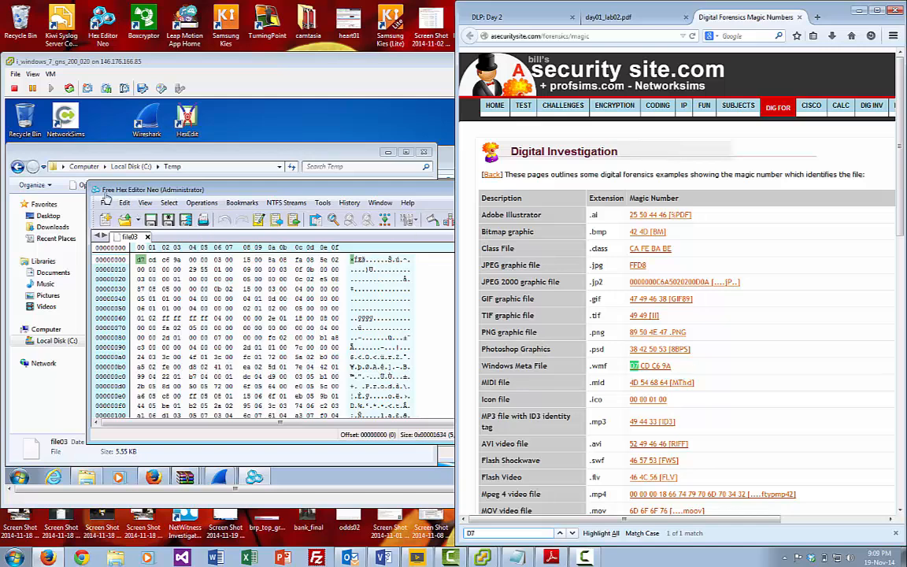
{"action": "left_click", "coordinate": [85, 172]}
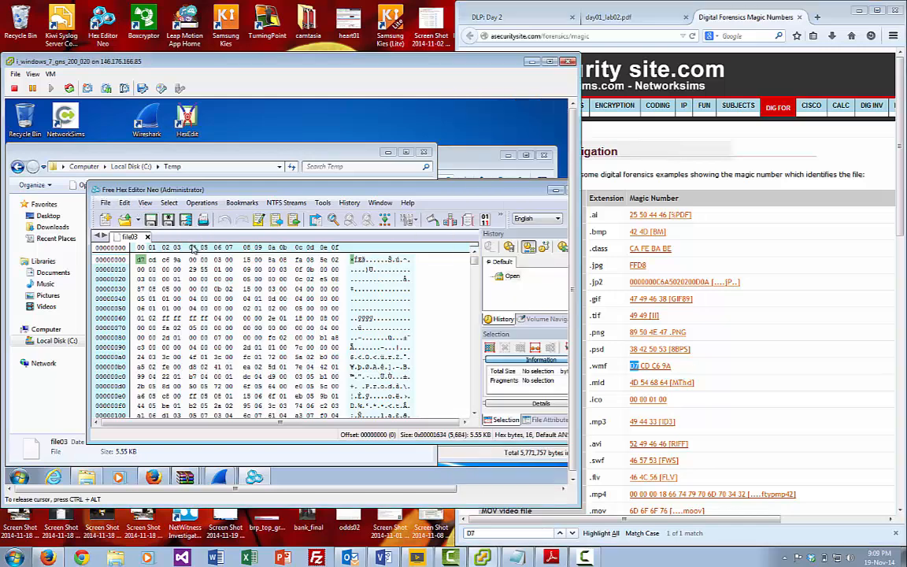
{"action": "left_click", "coordinate": [93, 183]}
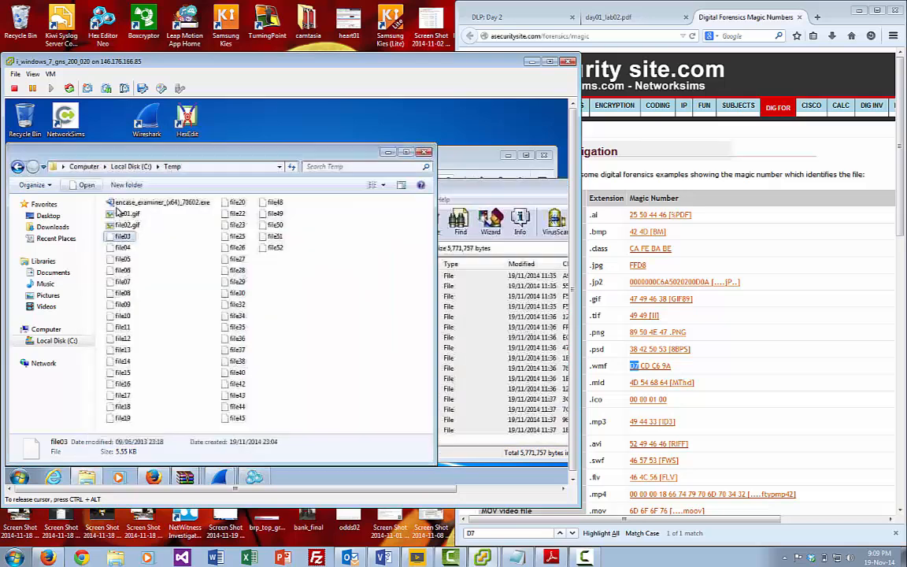
Step: Rename file03 to file03.wmf, open it in Paint to check its content, and close Paint
{"action": "left_click", "coordinate": [132, 239]}
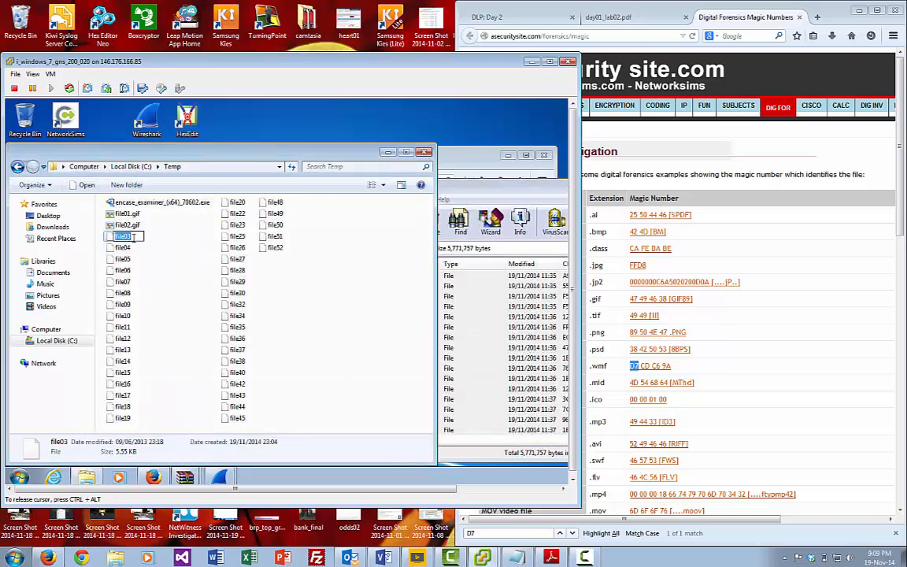
{"action": "type", "text": ".wmf"}
{"action": "left_click", "coordinate": [163, 238]}
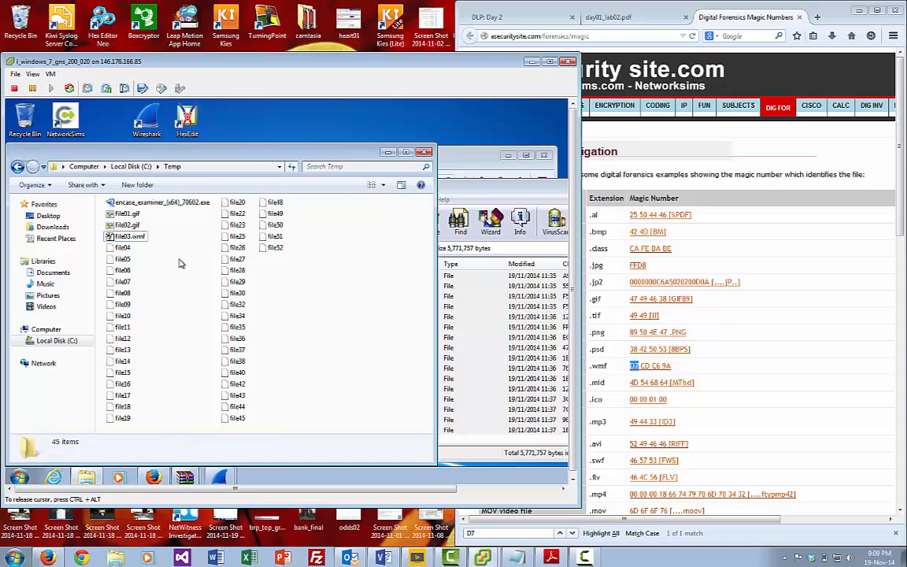
{"action": "left_click", "coordinate": [137, 238]}
{"action": "double_click", "coordinate": [137, 238]}
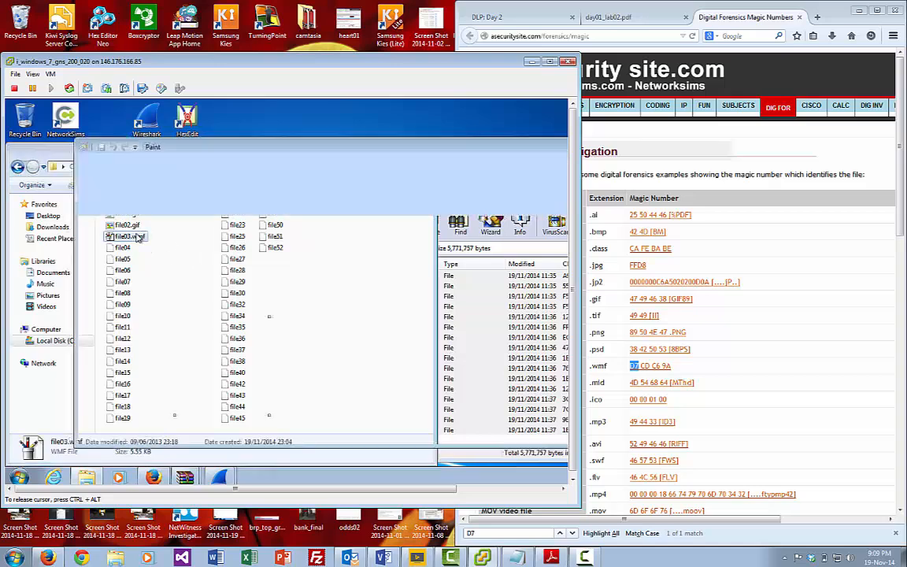
{"action": "double_click", "coordinate": [85, 148]}
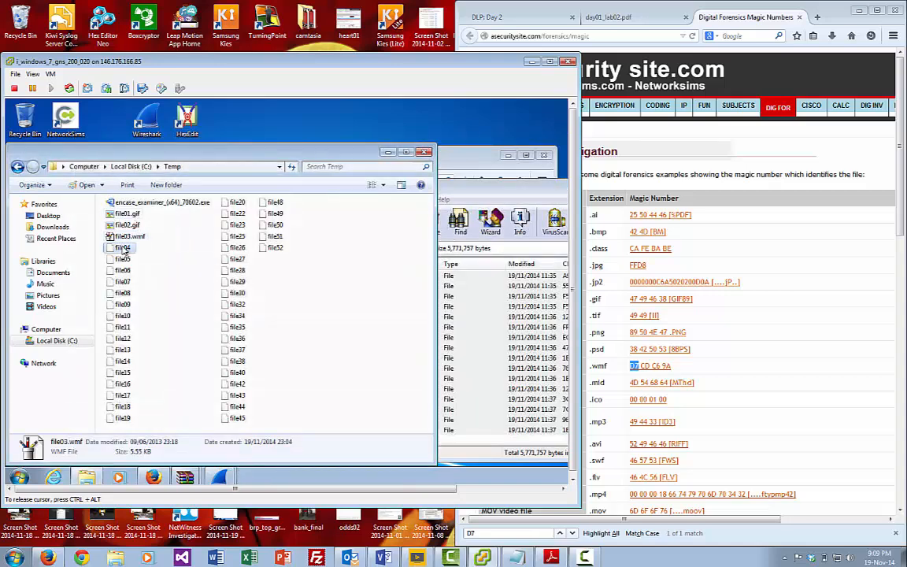
Step: Examine the magic number of file04 in HHD Hex Editor Neo and close the editor
{"action": "right_click", "coordinate": [122, 248]}
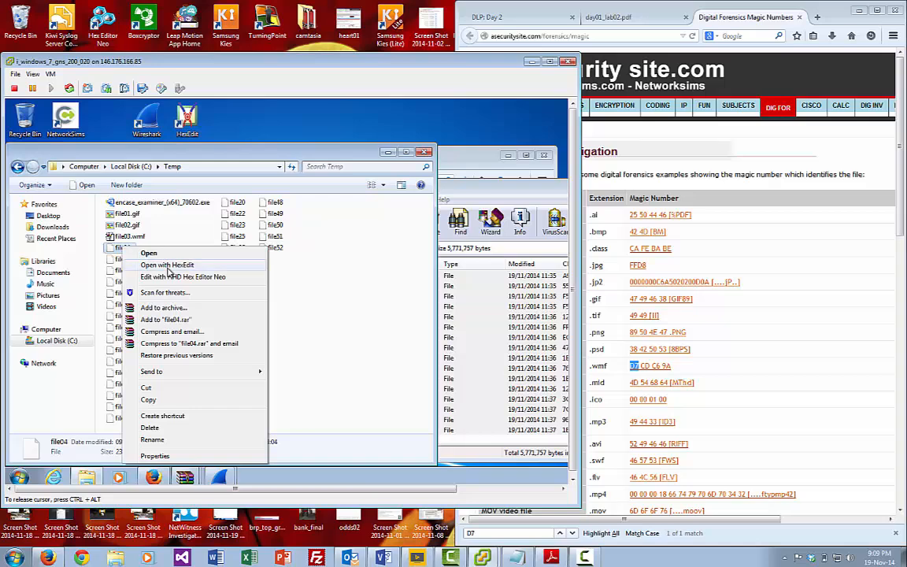
{"action": "left_click", "coordinate": [173, 276]}
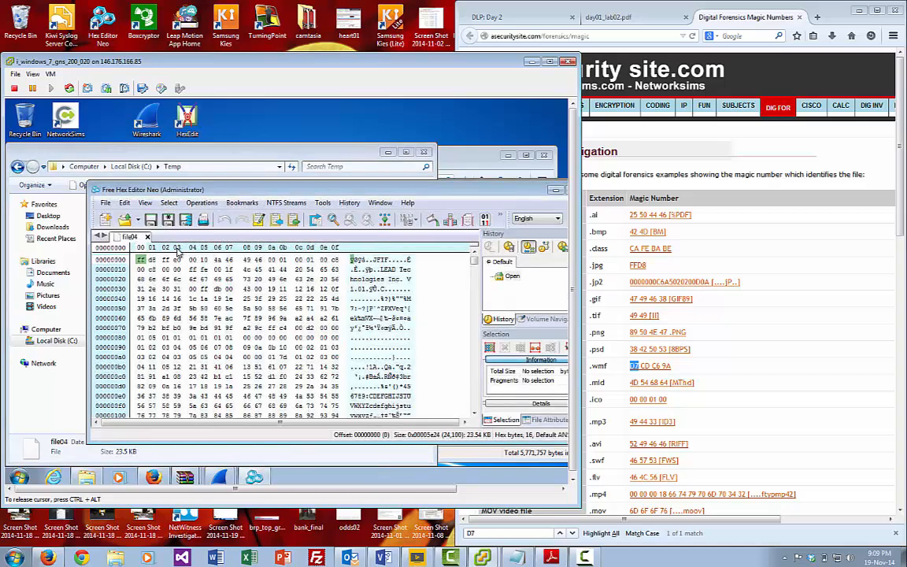
{"action": "left_click", "coordinate": [95, 191]}
Step: Rename file04 to file04.jpg, view the image, and close the viewer
{"action": "left_click", "coordinate": [133, 244]}
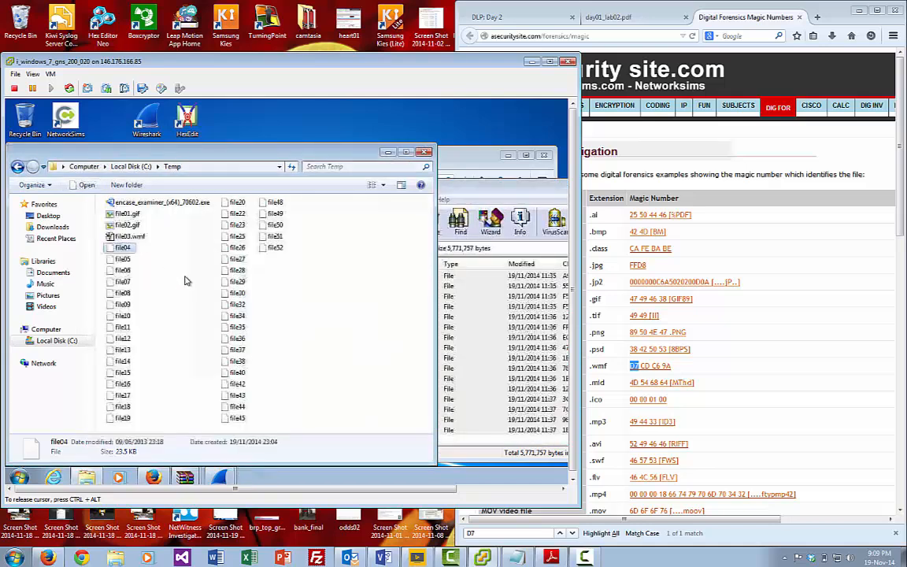
{"action": "left_click", "coordinate": [133, 249]}
{"action": "left_click", "coordinate": [144, 248]}
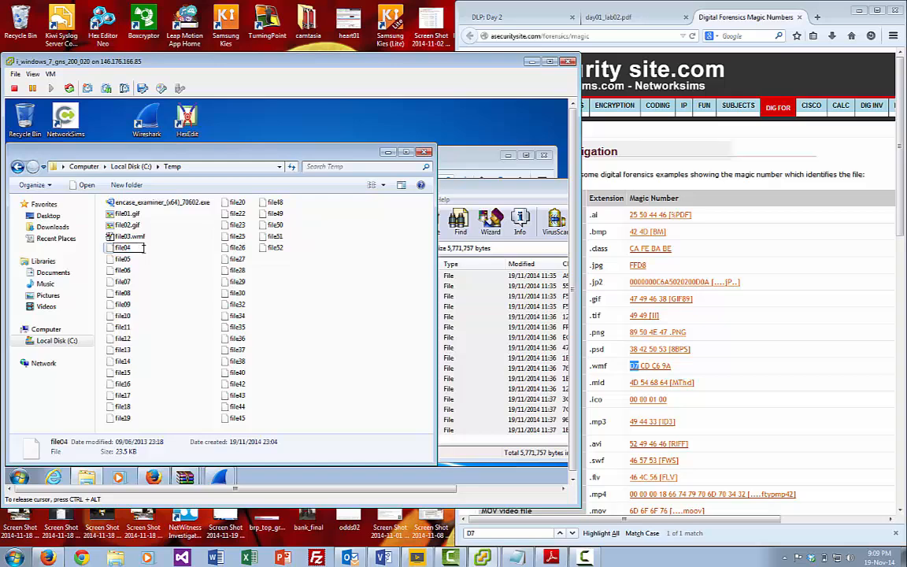
{"action": "type", "text": ".jpg"}
{"action": "key", "text": "Return"}
{"action": "double_click", "coordinate": [133, 249]}
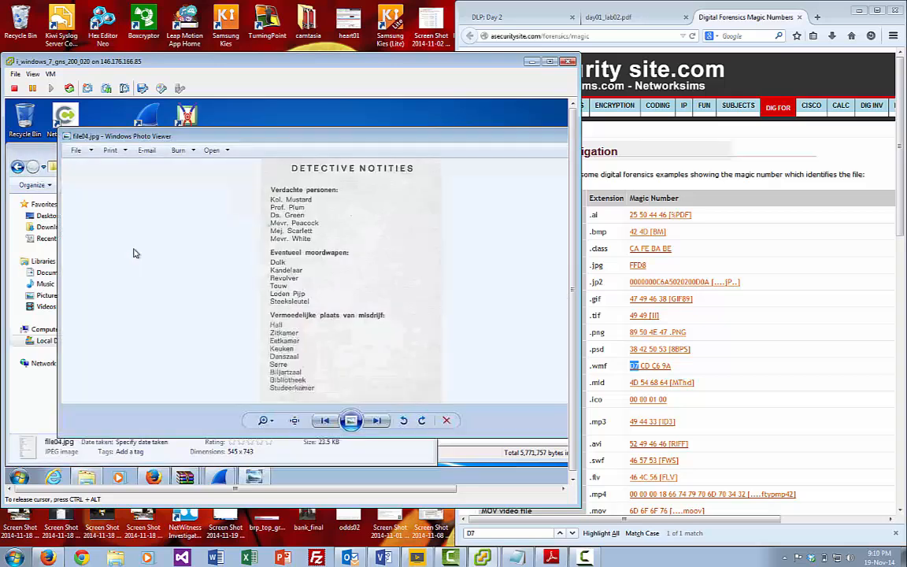
{"action": "double_click", "coordinate": [67, 137]}
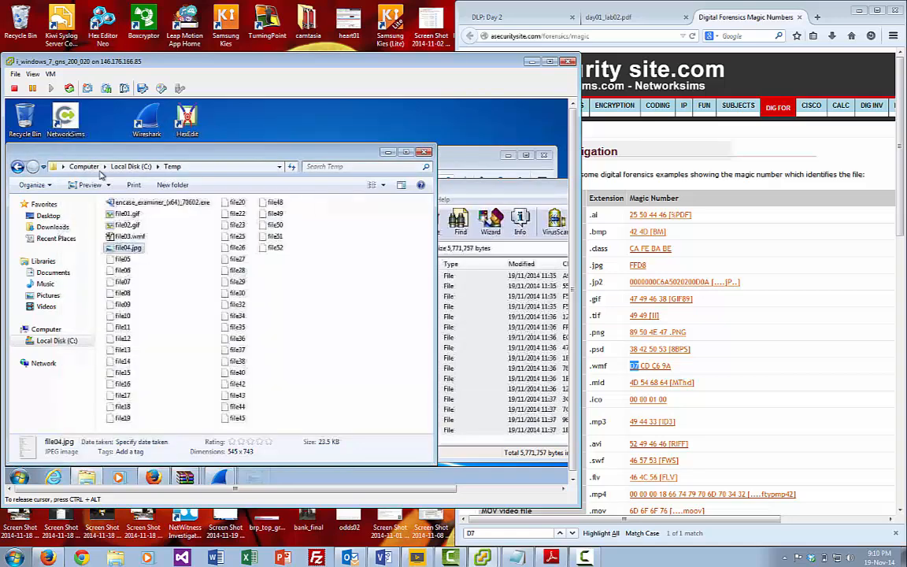
Step: Examine the magic number of file05 in HHD Hex Editor Neo and close the editor
{"action": "right_click", "coordinate": [130, 260]}
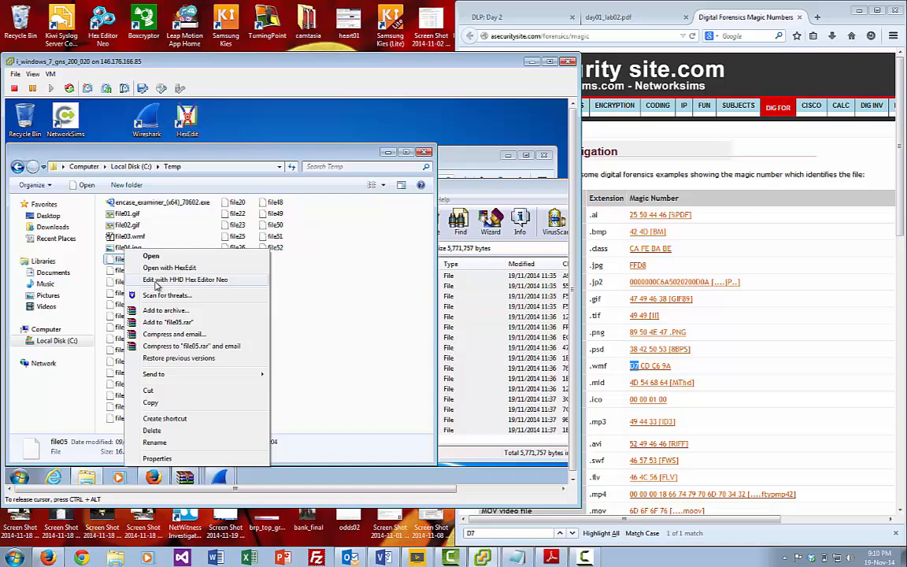
{"action": "left_click", "coordinate": [157, 279]}
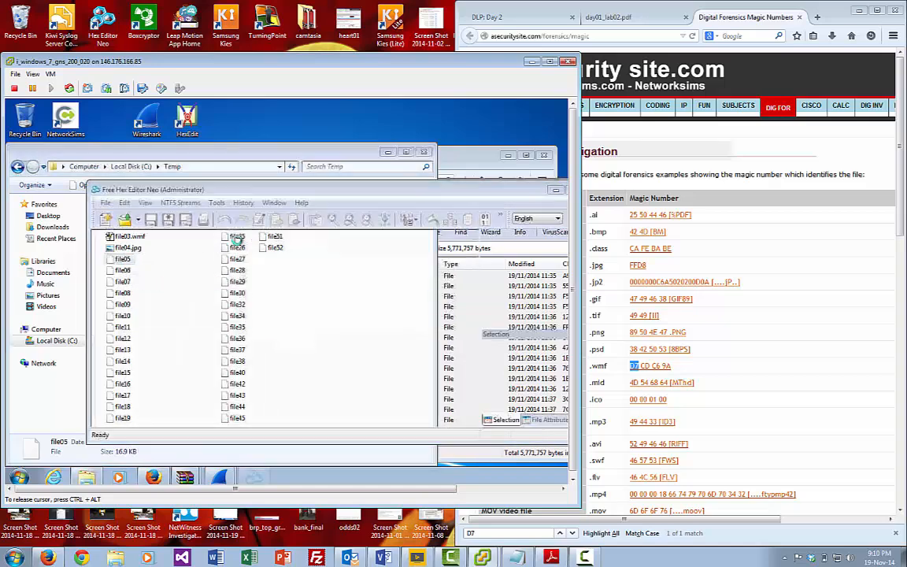
{"action": "left_click", "coordinate": [95, 190]}
Step: Rename file05 to file05.jpg, adding the missing dot before the extension, and view the image before closing the viewer
{"action": "left_click", "coordinate": [128, 265]}
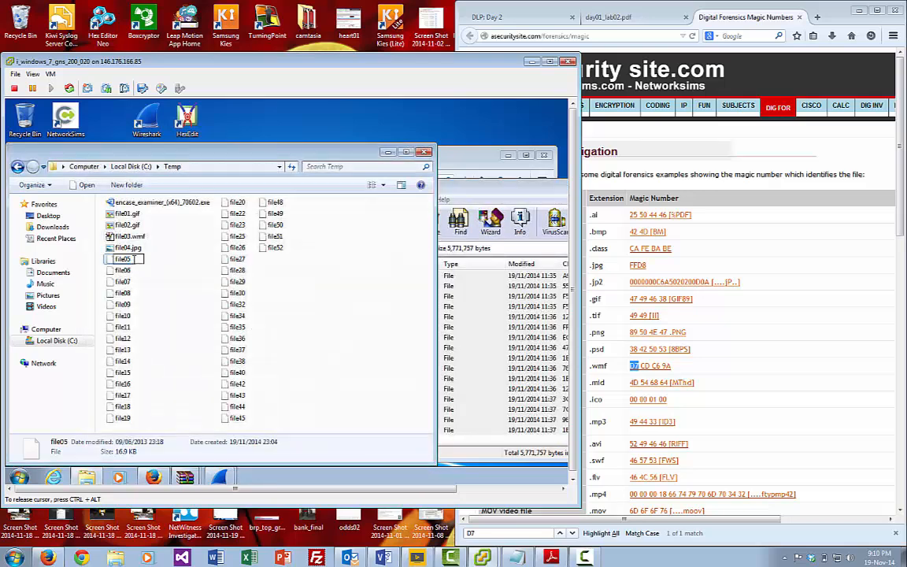
{"action": "type", "text": ".jpg"}
{"action": "left_click", "coordinate": [137, 267]}
{"action": "left_click", "coordinate": [131, 261]}
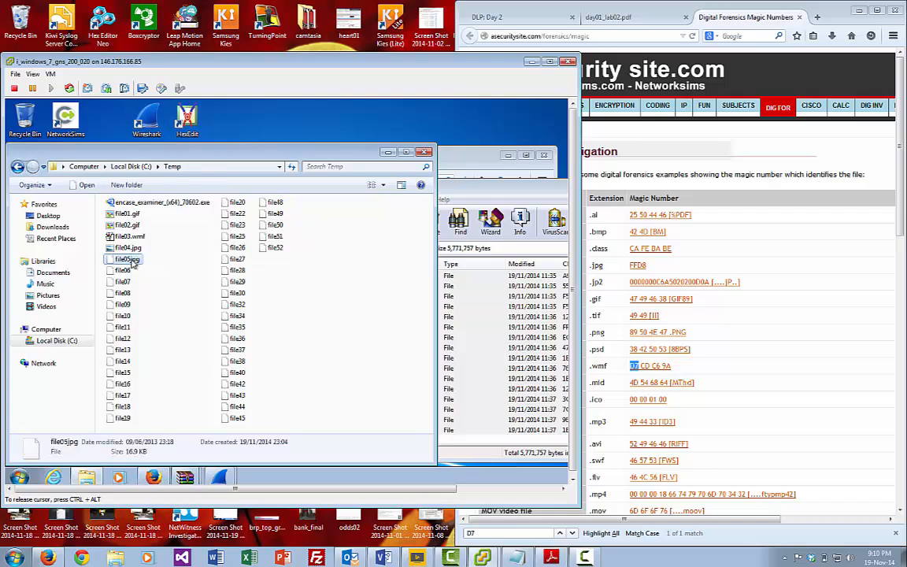
{"action": "left_click", "coordinate": [129, 260]}
{"action": "type", "text": "."}
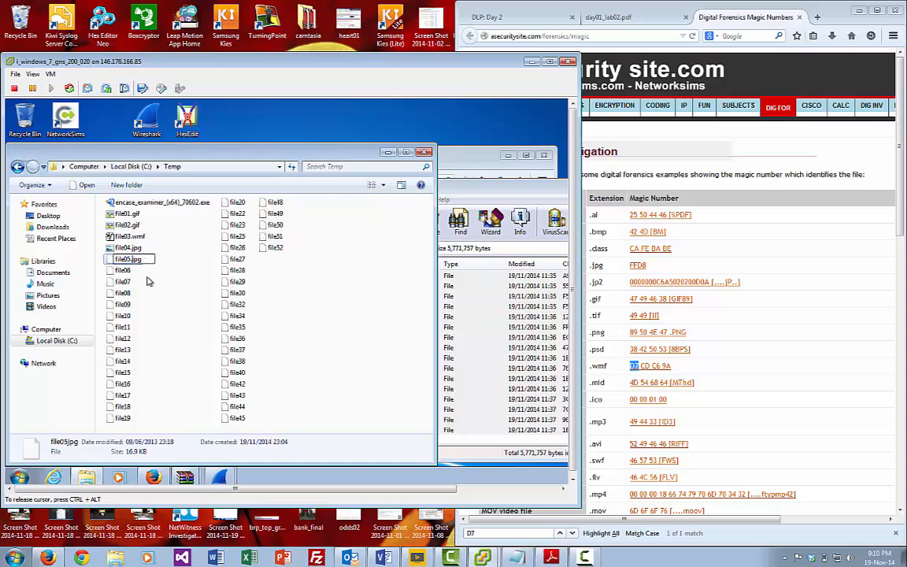
{"action": "left_click", "coordinate": [147, 277]}
{"action": "double_click", "coordinate": [133, 261]}
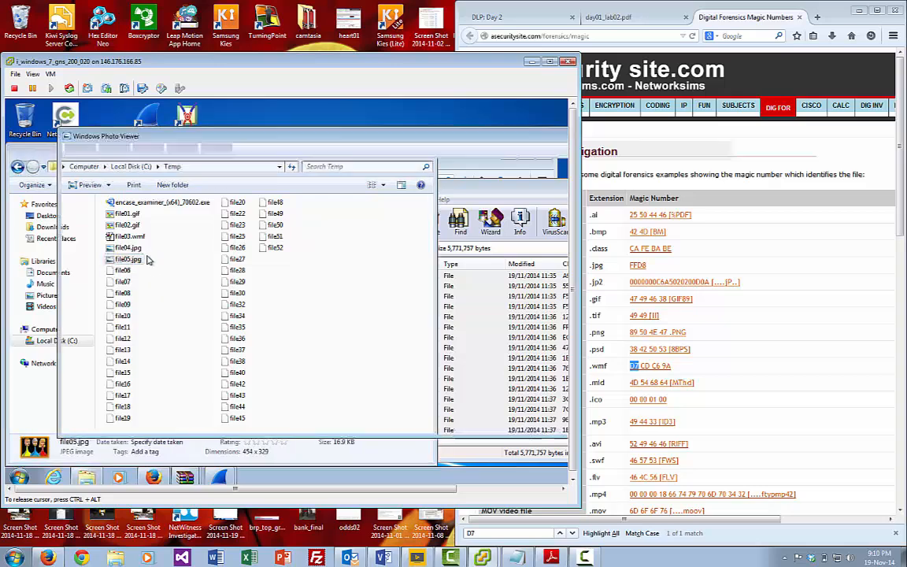
{"action": "double_click", "coordinate": [66, 136]}
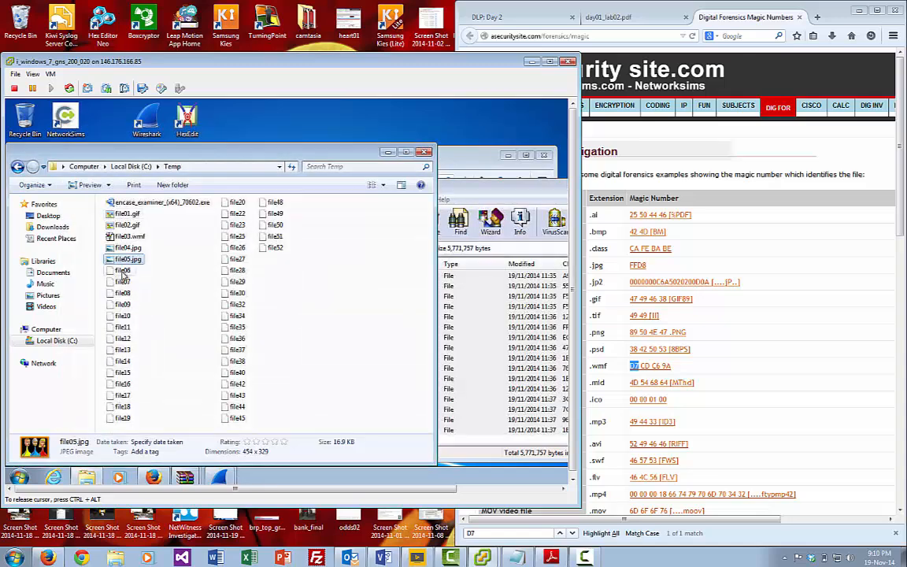
Step: Examine the magic number of file06 in HHD Hex Editor Neo and close the editor
{"action": "right_click", "coordinate": [122, 272]}
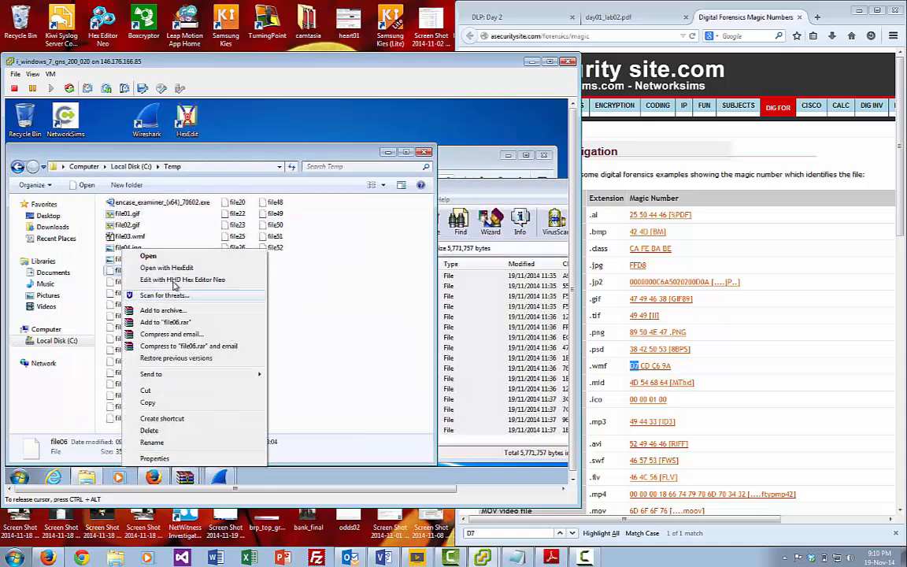
{"action": "left_click", "coordinate": [174, 280]}
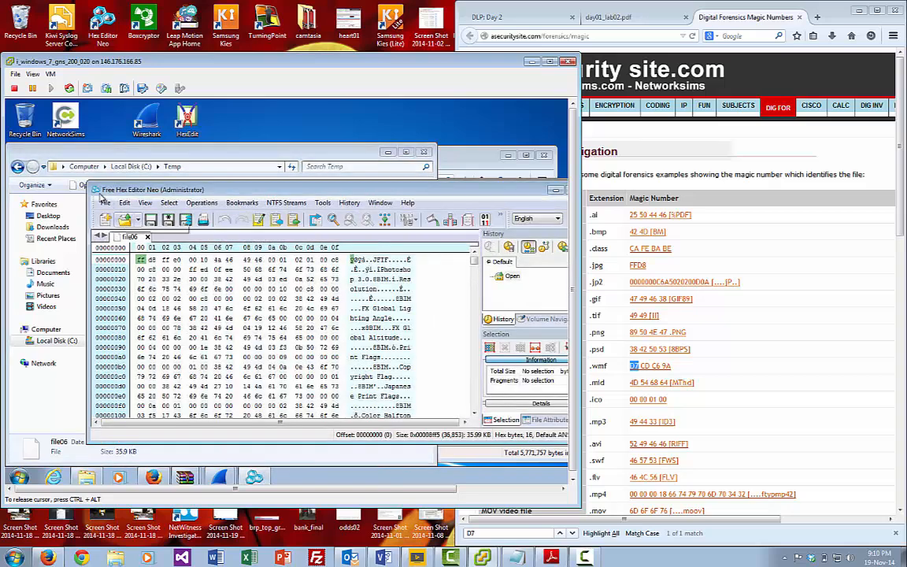
{"action": "double_click", "coordinate": [96, 191]}
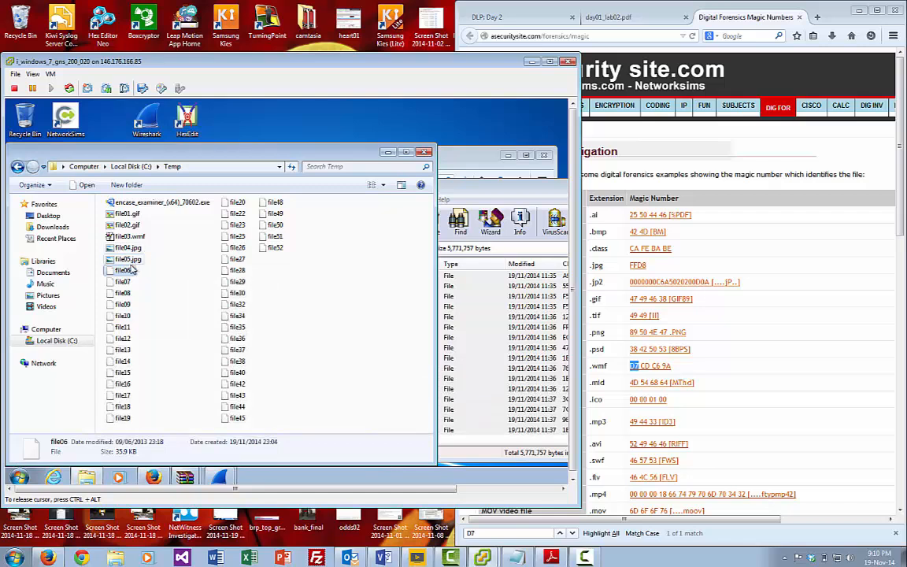
Step: Rename file06 to file06.jpg, view the image, and close the viewer
{"action": "left_click", "coordinate": [126, 270]}
{"action": "type", "text": ".jp"}
{"action": "type", "text": "pg"}
{"action": "left_click", "coordinate": [169, 284]}
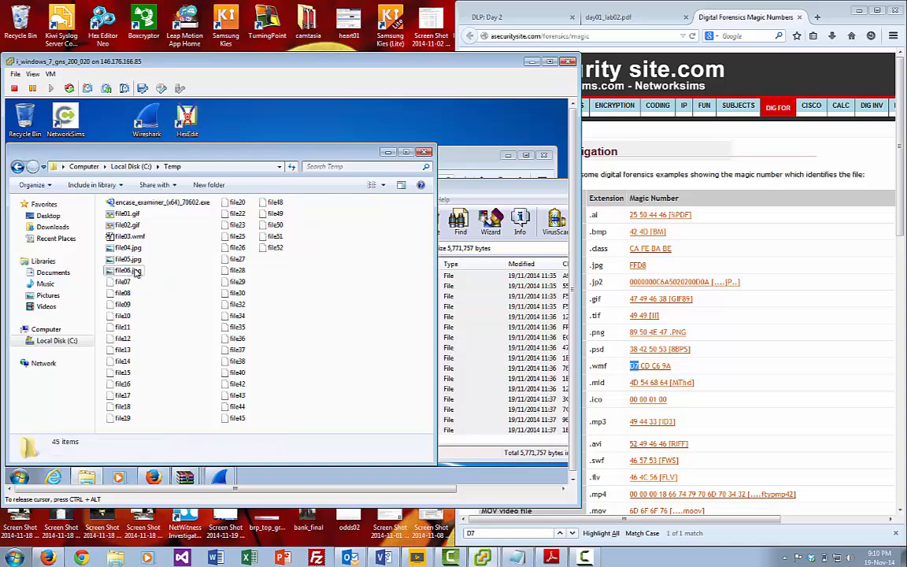
{"action": "double_click", "coordinate": [128, 270]}
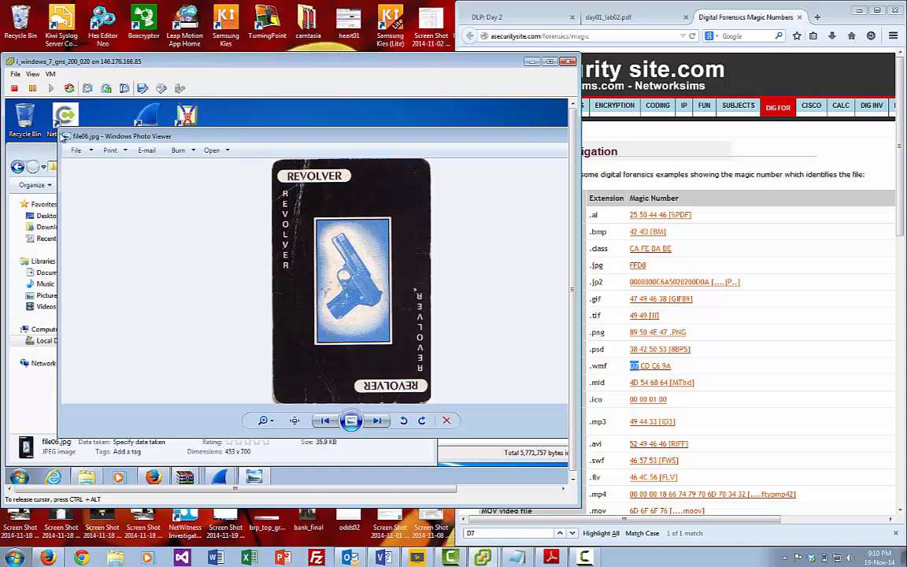
{"action": "double_click", "coordinate": [67, 137]}
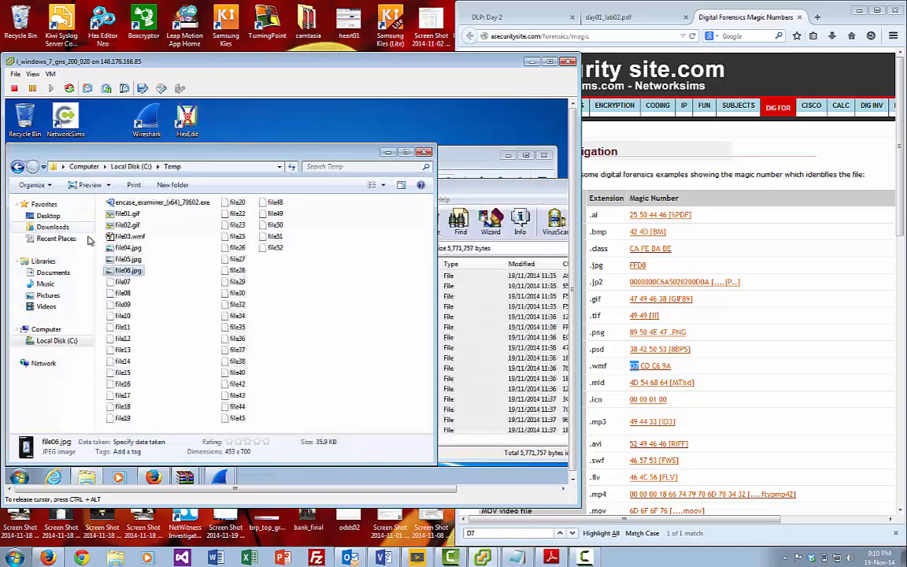
Step: Open file07 in HHD Hex Editor Neo to examine its magic number
{"action": "left_click", "coordinate": [123, 283]}
{"action": "right_click", "coordinate": [124, 289]}
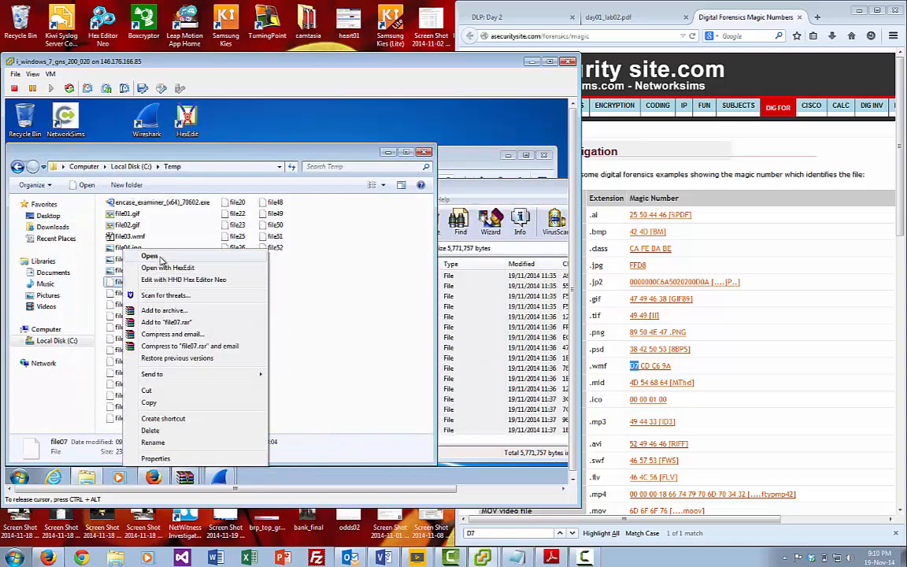
{"action": "left_click", "coordinate": [157, 251]}
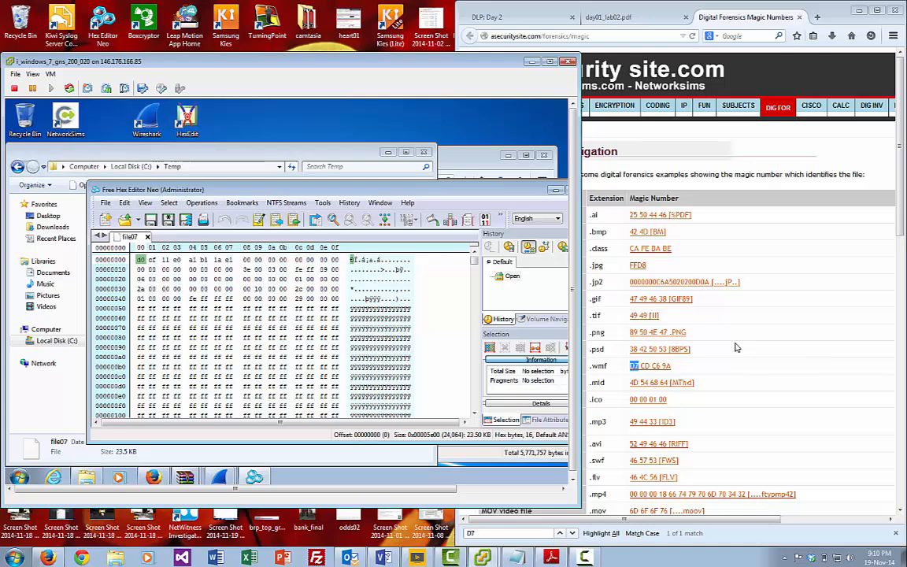
Step: Search the magic numbers page for D0 to identify file07's type, and close the hex editor
{"action": "left_click", "coordinate": [765, 345]}
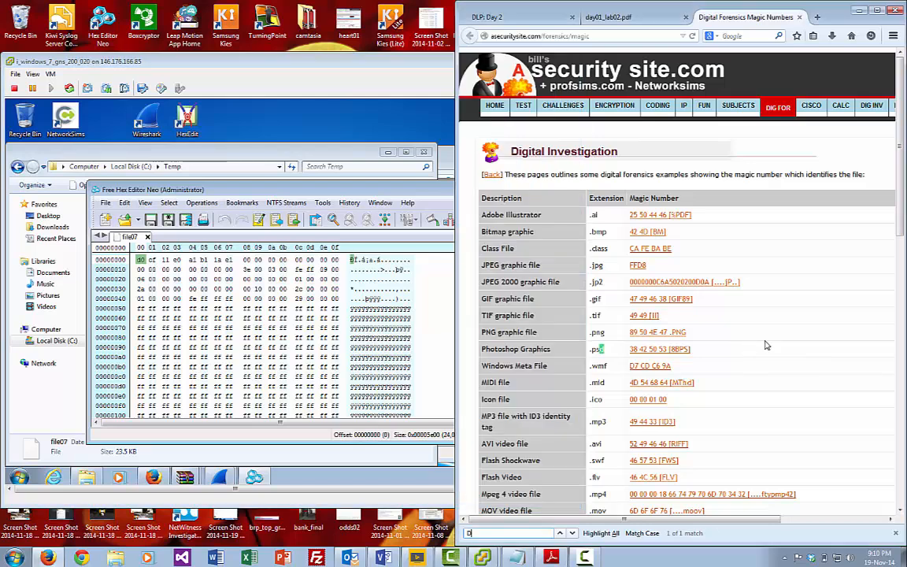
{"action": "type", "text": "0"}
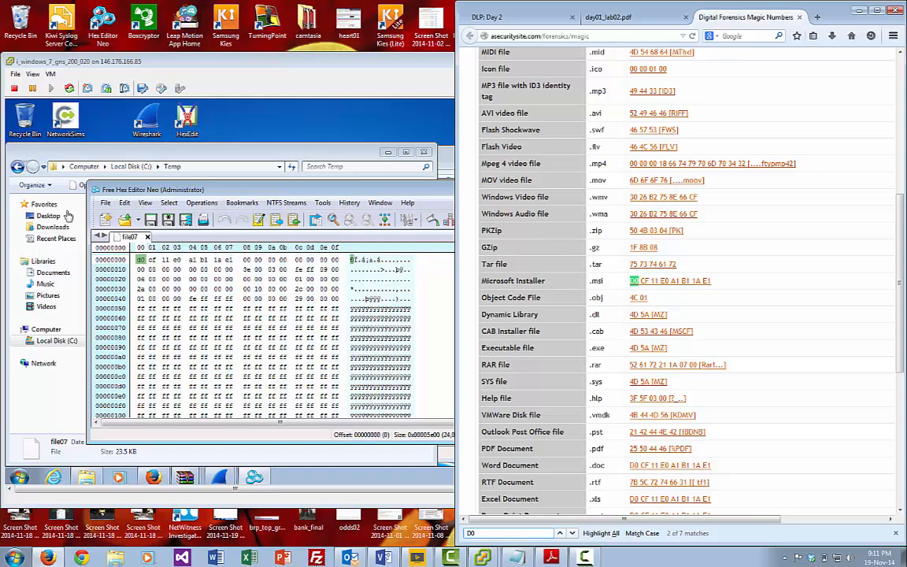
{"action": "left_click", "coordinate": [97, 193]}
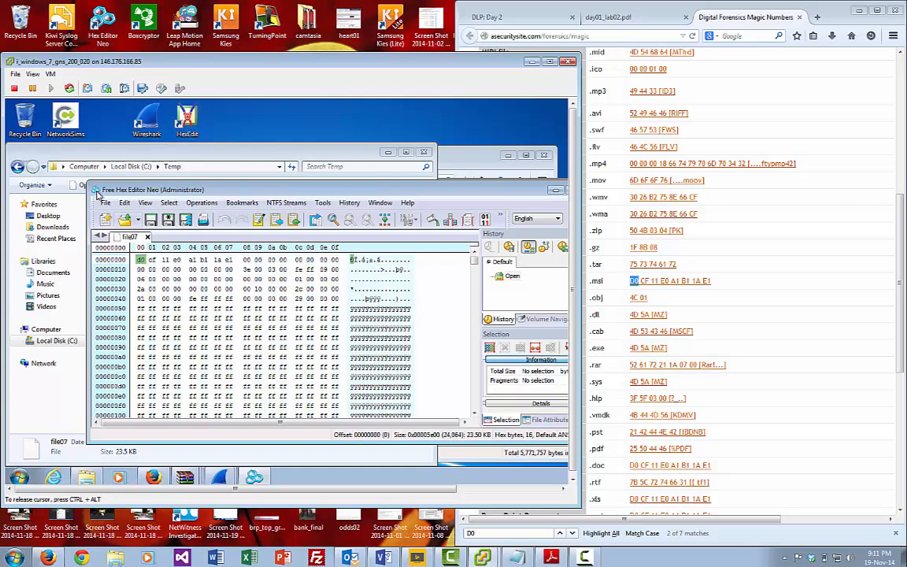
{"action": "left_click", "coordinate": [95, 190]}
Step: Rename file07 in the Temp folder to file07.msi
{"action": "left_click", "coordinate": [138, 265]}
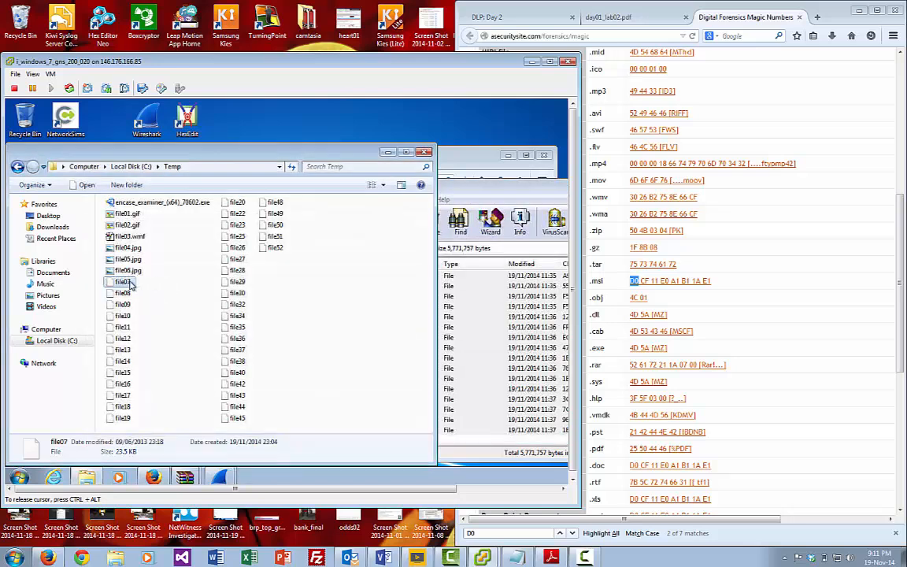
{"action": "left_click", "coordinate": [136, 285]}
{"action": "type", "text": ".msi"}
{"action": "left_click", "coordinate": [162, 304]}
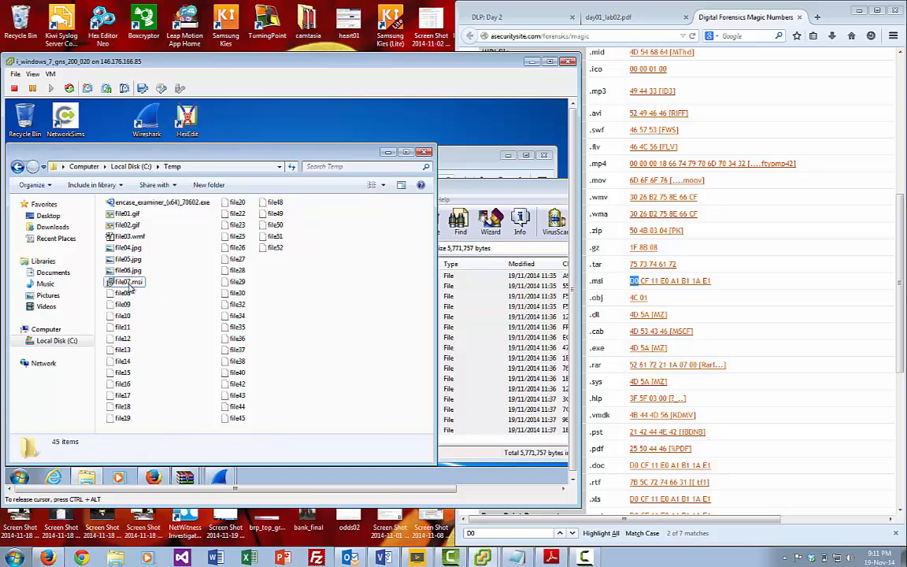
Step: Try to run file07.msi as an installer package and dismiss the resulting message
{"action": "double_click", "coordinate": [130, 285]}
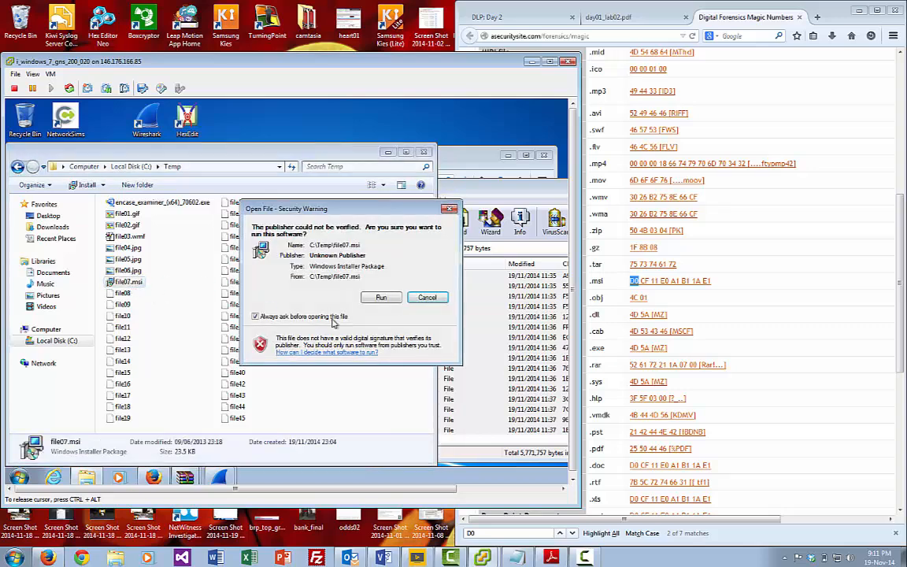
{"action": "left_click", "coordinate": [380, 298]}
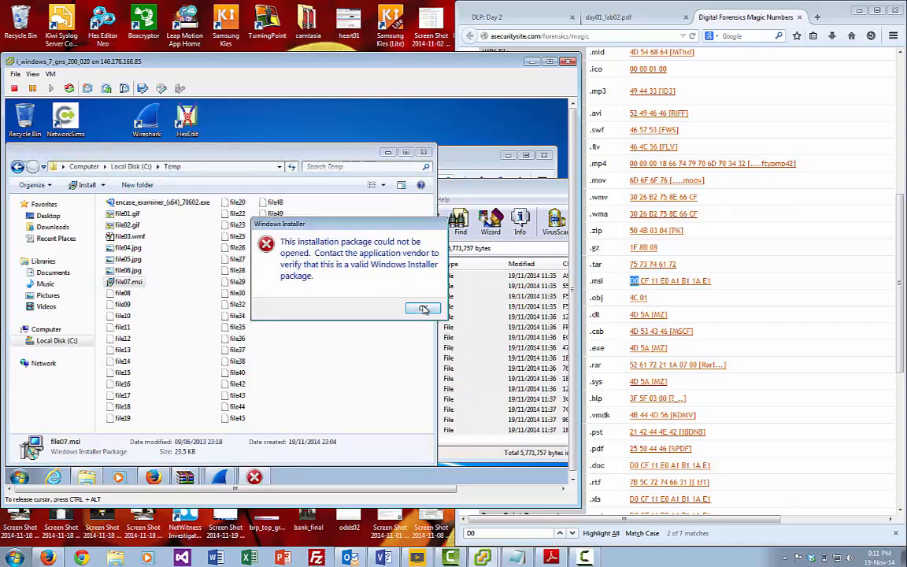
{"action": "left_click", "coordinate": [422, 310]}
Step: Examine the magic number of file08 in HHD Hex Editor Neo and close the editor
{"action": "left_click", "coordinate": [122, 293]}
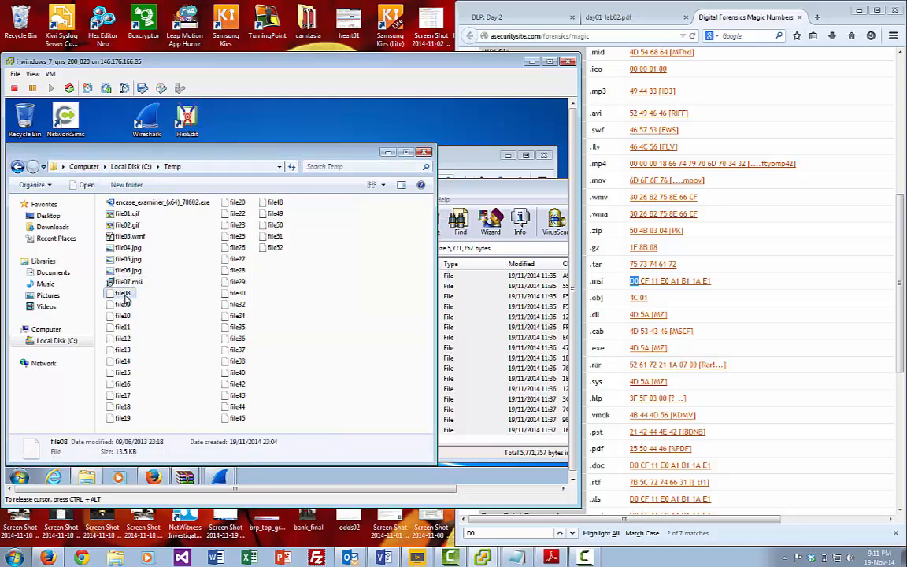
{"action": "right_click", "coordinate": [125, 297]}
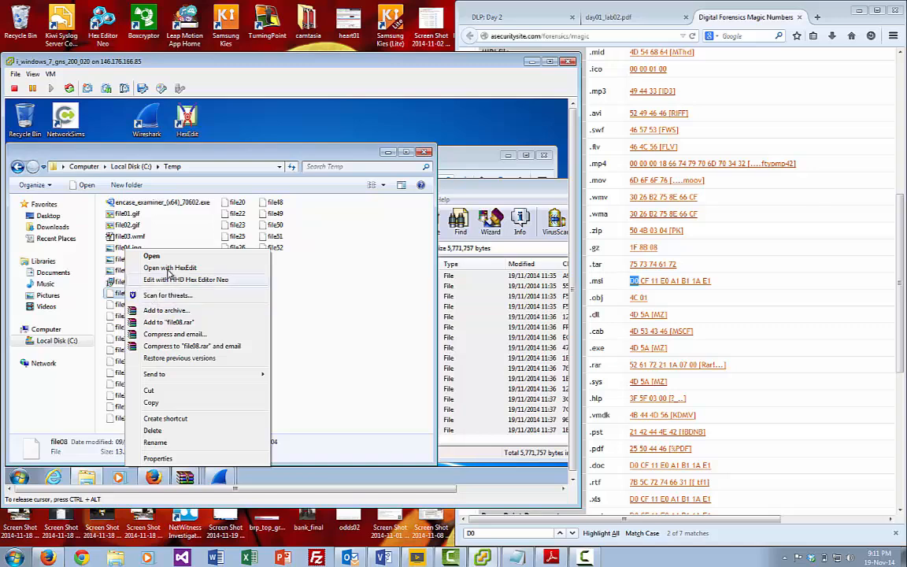
{"action": "left_click", "coordinate": [177, 256]}
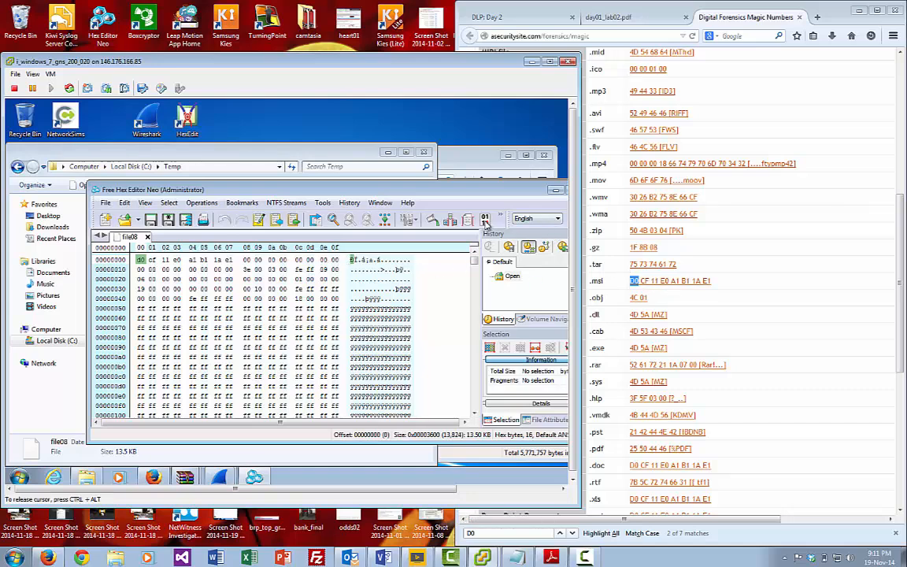
{"action": "double_click", "coordinate": [96, 190]}
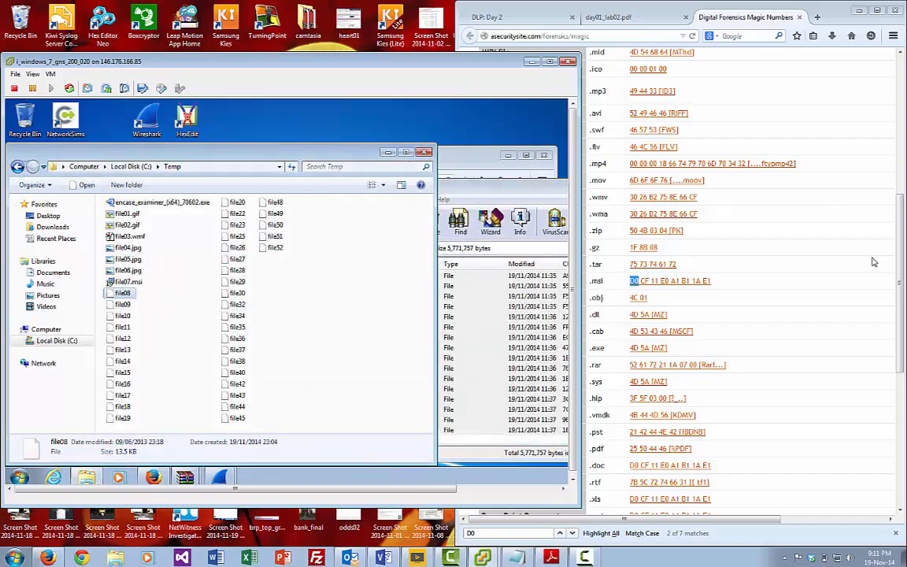
Step: Review the magic number table for file types that share file08's signature, including the Office document formats
{"action": "left_click", "coordinate": [823, 225]}
{"action": "scroll", "coordinate": [825, 226], "scroll_direction": "up", "scroll_amount": 10}
{"action": "scroll", "coordinate": [827, 227], "scroll_direction": "down", "scroll_amount": 5}
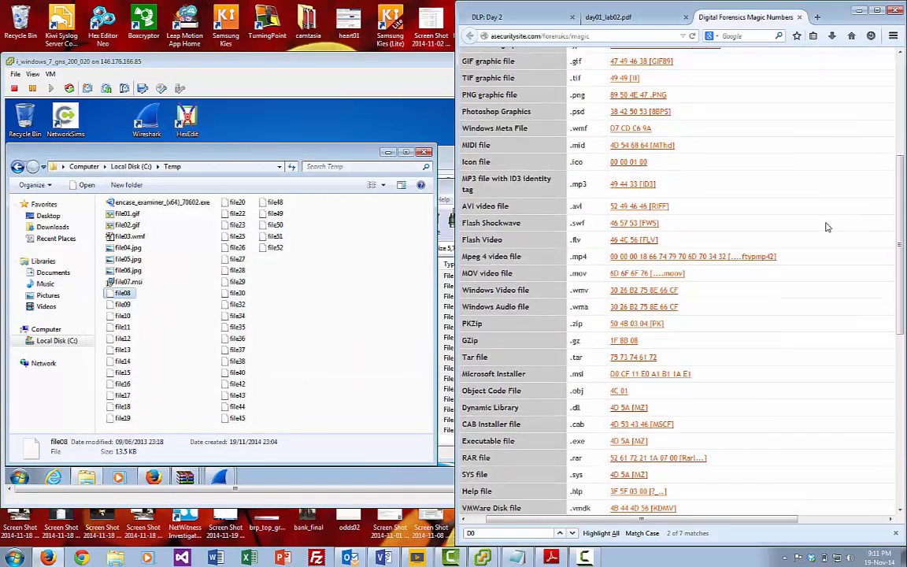
{"action": "scroll", "coordinate": [826, 226], "scroll_direction": "down", "scroll_amount": 5}
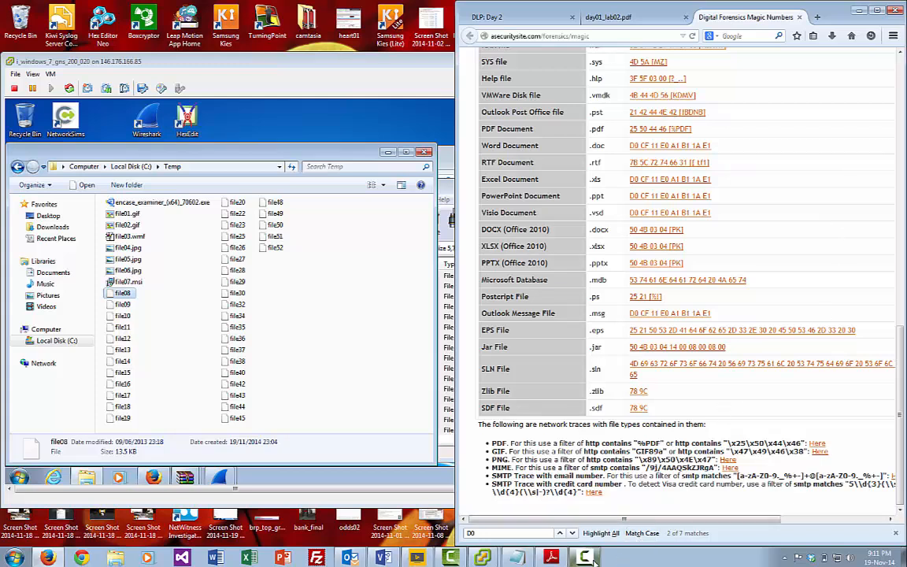
{"action": "mouse_move", "coordinate": [587, 557]}
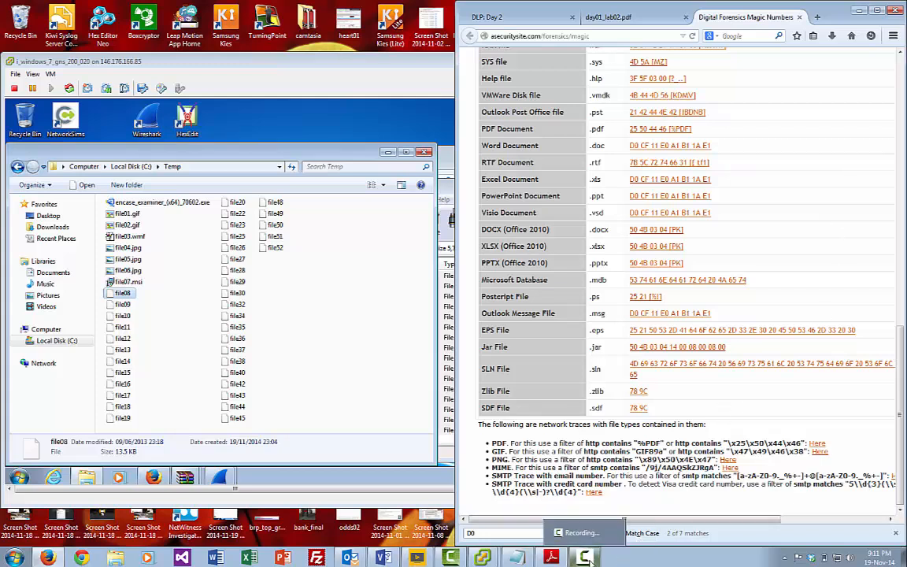